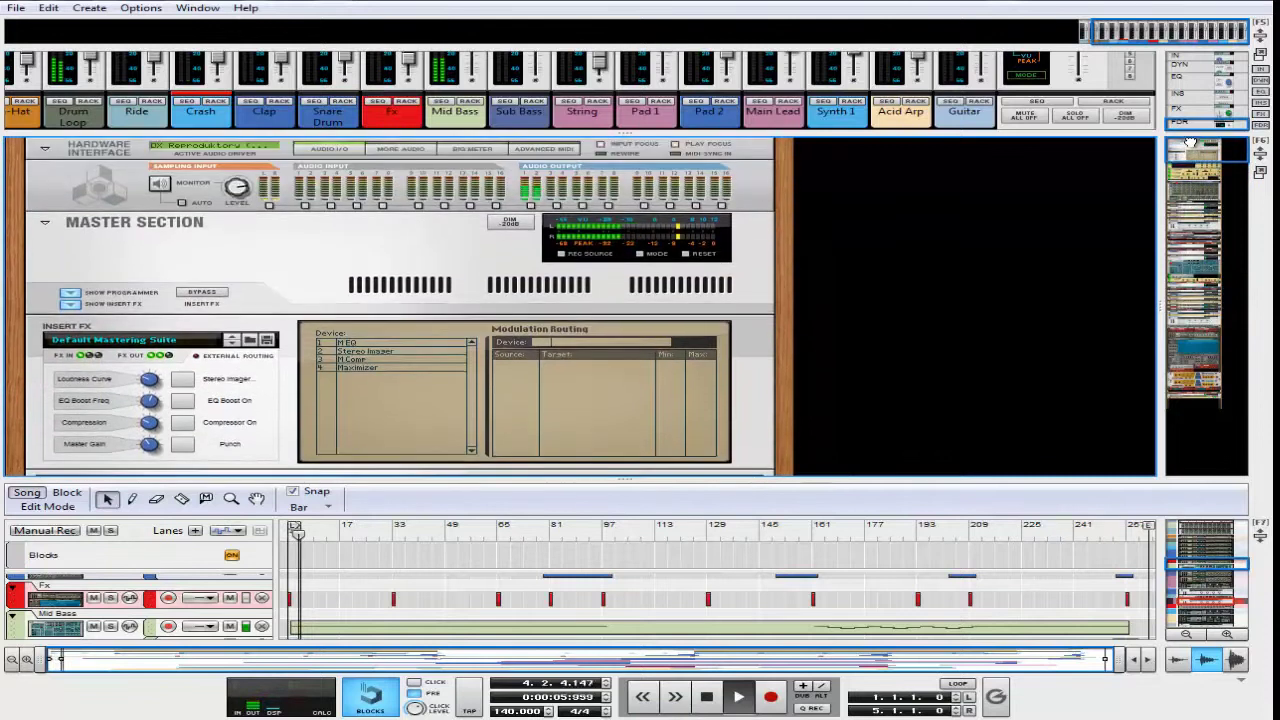
Look through the rack devices from the hardware interface and master section's insert effects down to the Kick channel's Redrum and equalizer
{"action": "scroll", "coordinate": [714, 262], "scroll_direction": "down", "scroll_amount": 3}
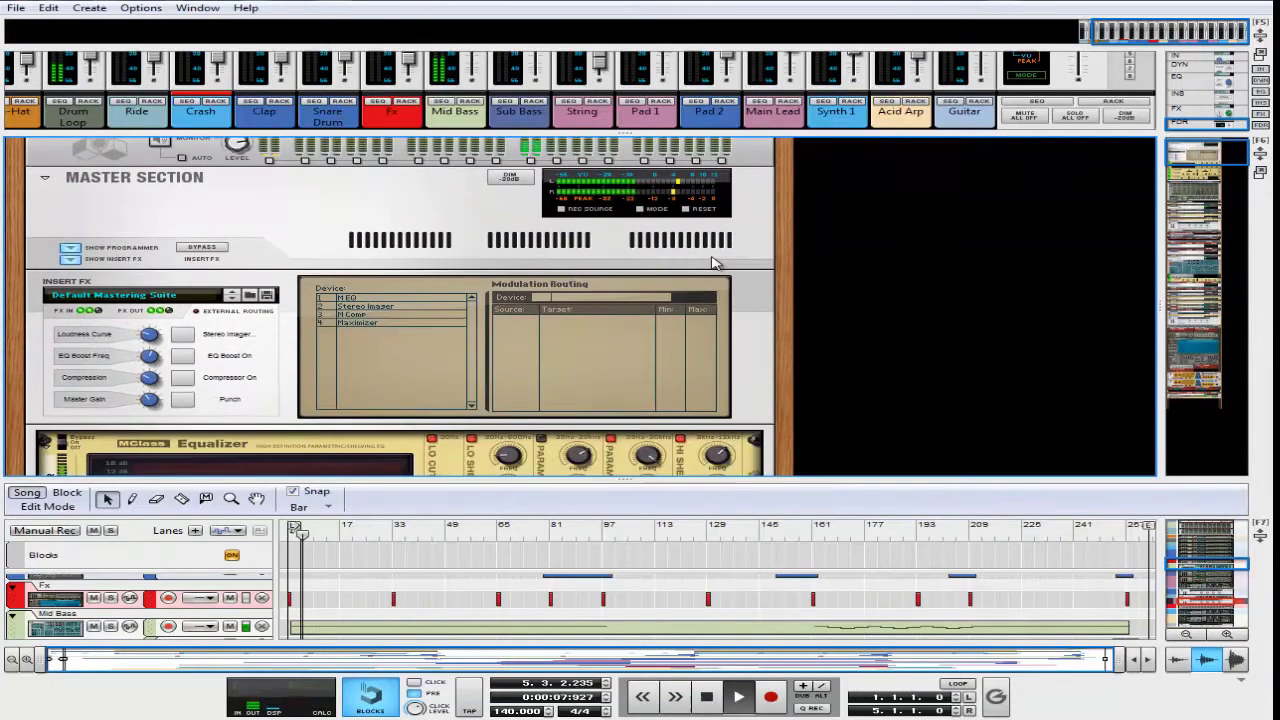
{"action": "scroll", "coordinate": [714, 262], "scroll_direction": "down", "scroll_amount": 5}
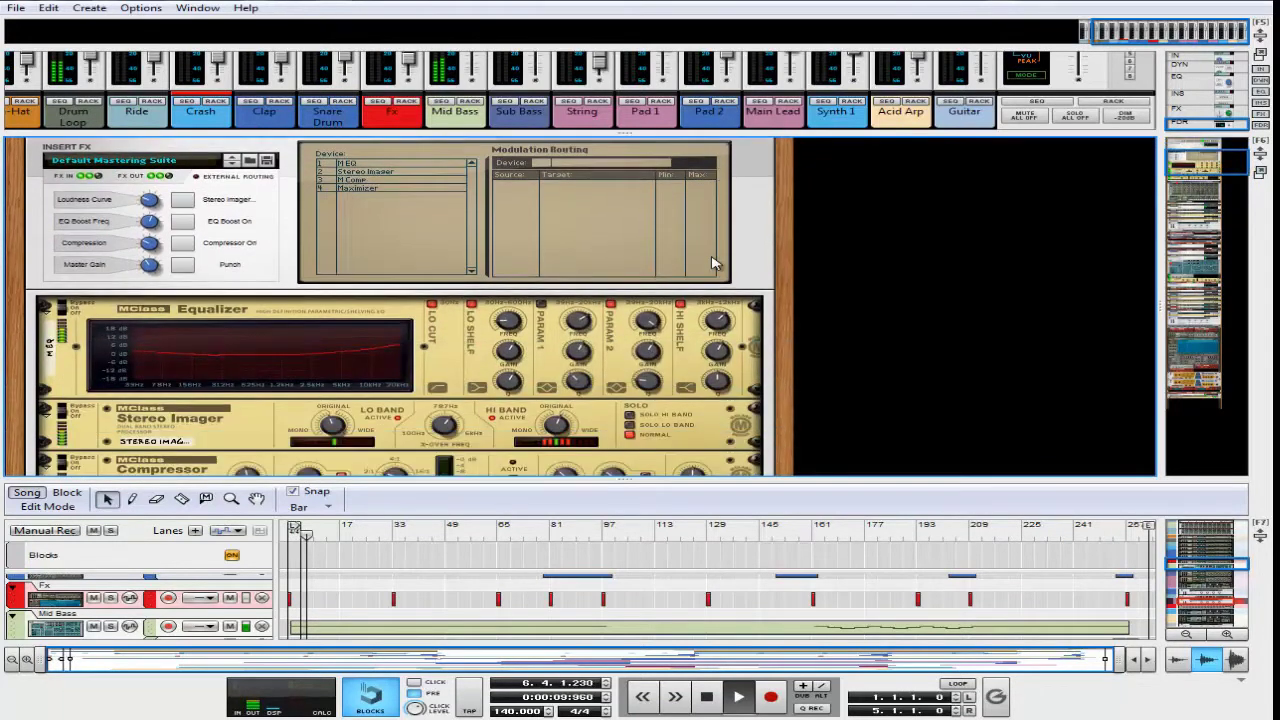
{"action": "scroll", "coordinate": [714, 262], "scroll_direction": "down", "scroll_amount": 1}
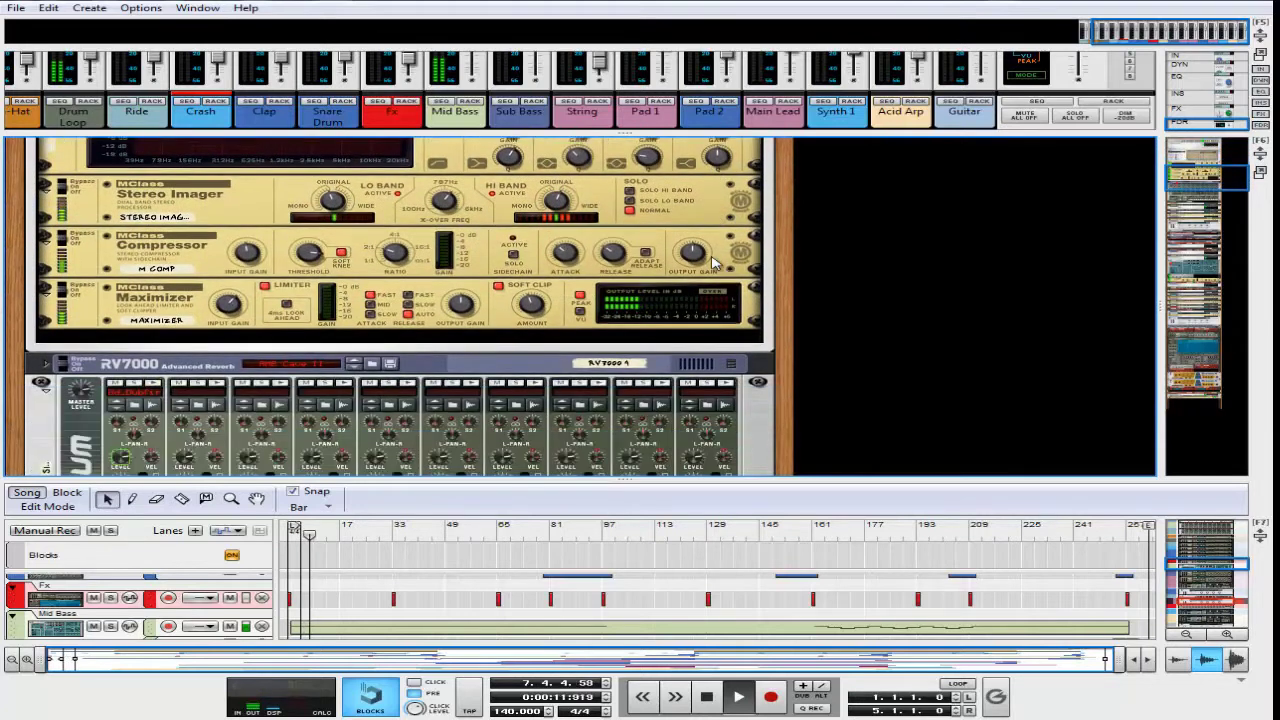
{"action": "scroll", "coordinate": [714, 262], "scroll_direction": "down", "scroll_amount": 5}
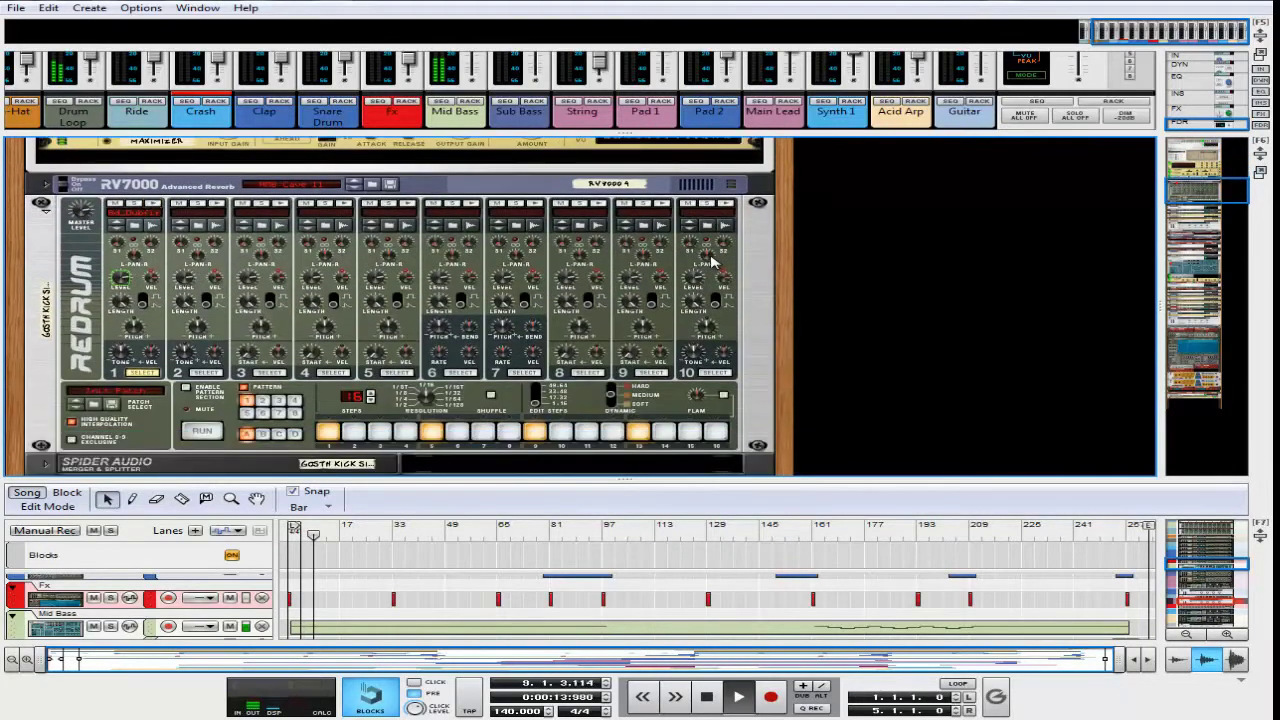
{"action": "scroll", "coordinate": [710, 262], "scroll_direction": "down", "scroll_amount": 3}
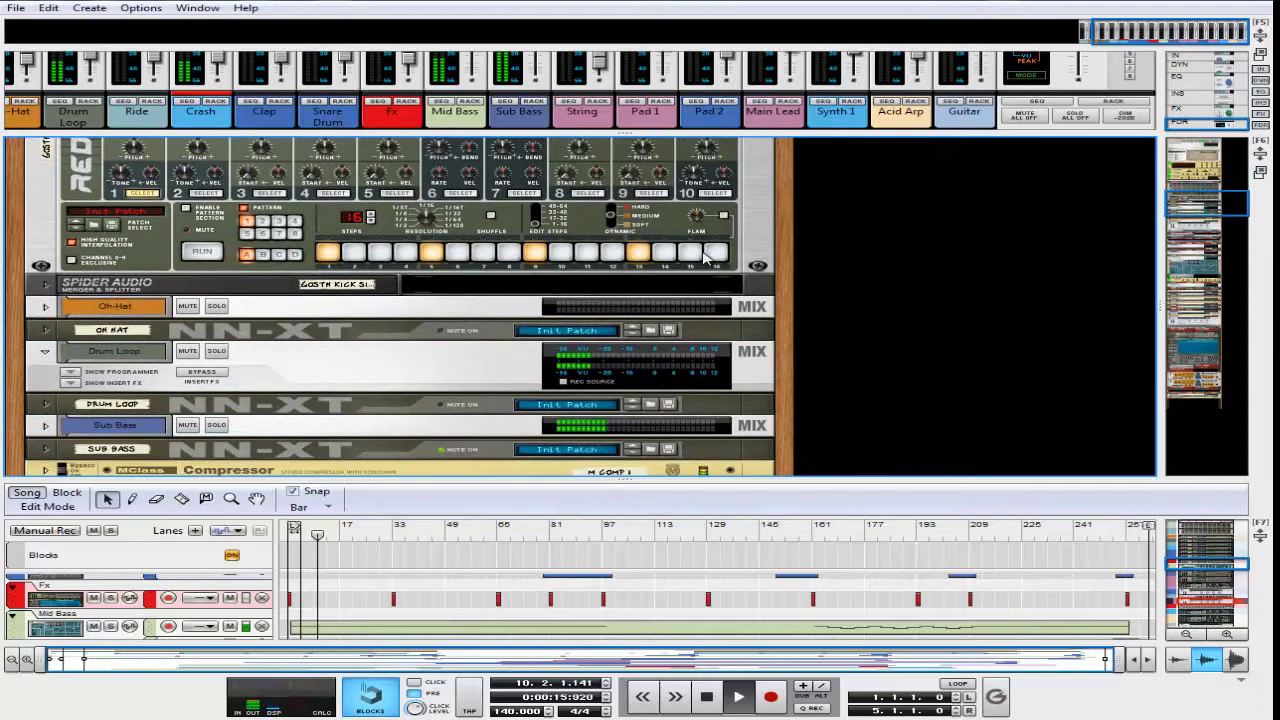
{"action": "scroll", "coordinate": [705, 258], "scroll_direction": "down", "scroll_amount": 1}
{"action": "scroll", "coordinate": [704, 260], "scroll_direction": "down", "scroll_amount": 2}
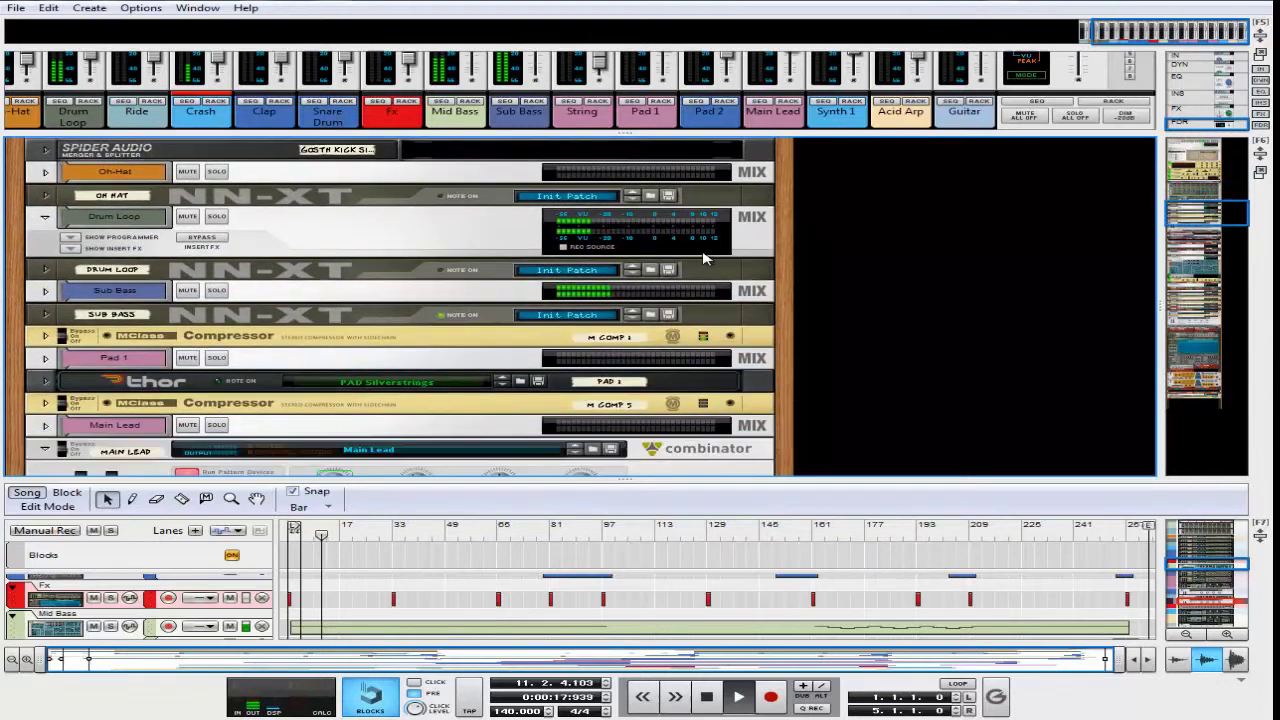
{"action": "scroll", "coordinate": [704, 258], "scroll_direction": "down", "scroll_amount": 4}
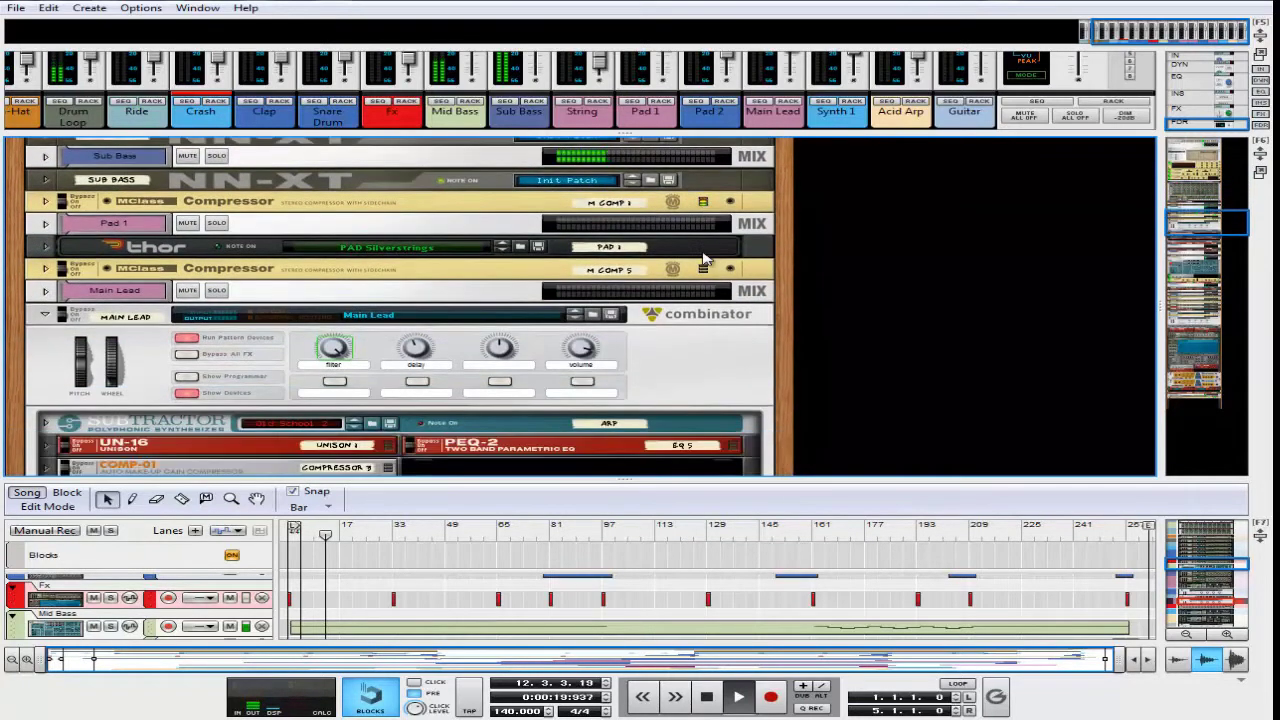
{"action": "scroll", "coordinate": [704, 258], "scroll_direction": "down", "scroll_amount": 4}
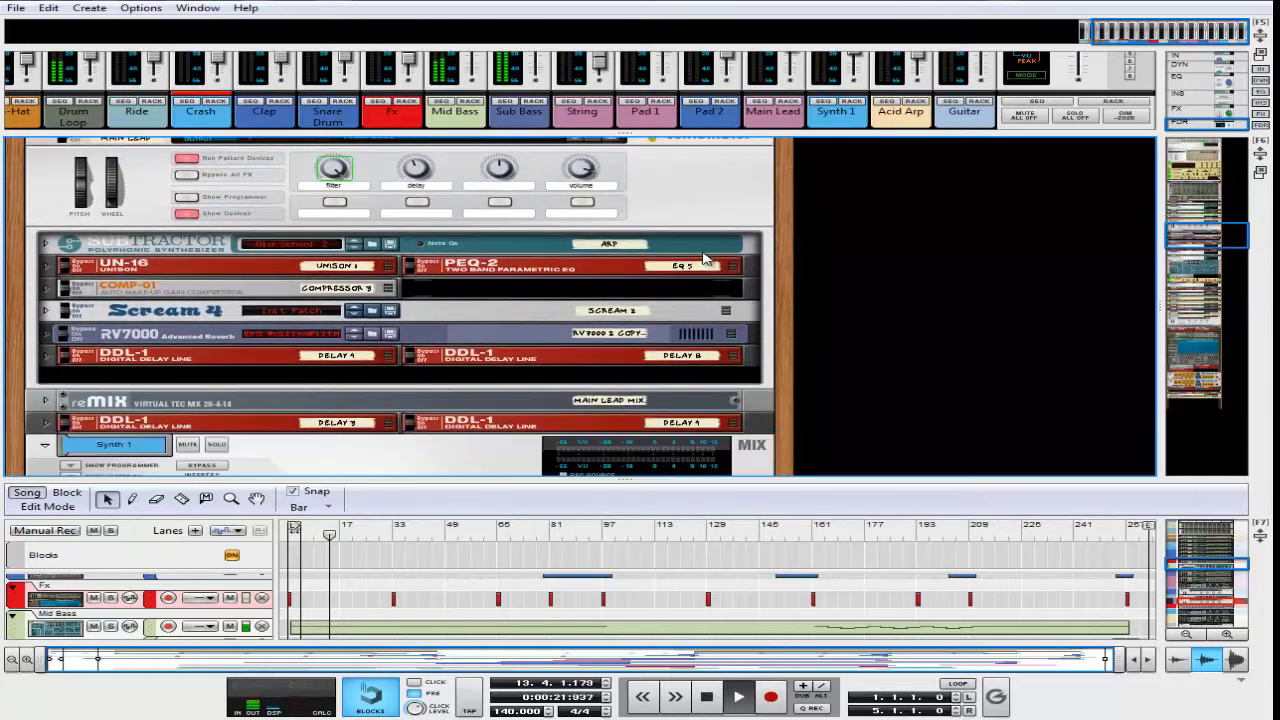
{"action": "scroll", "coordinate": [704, 258], "scroll_direction": "down", "scroll_amount": 2}
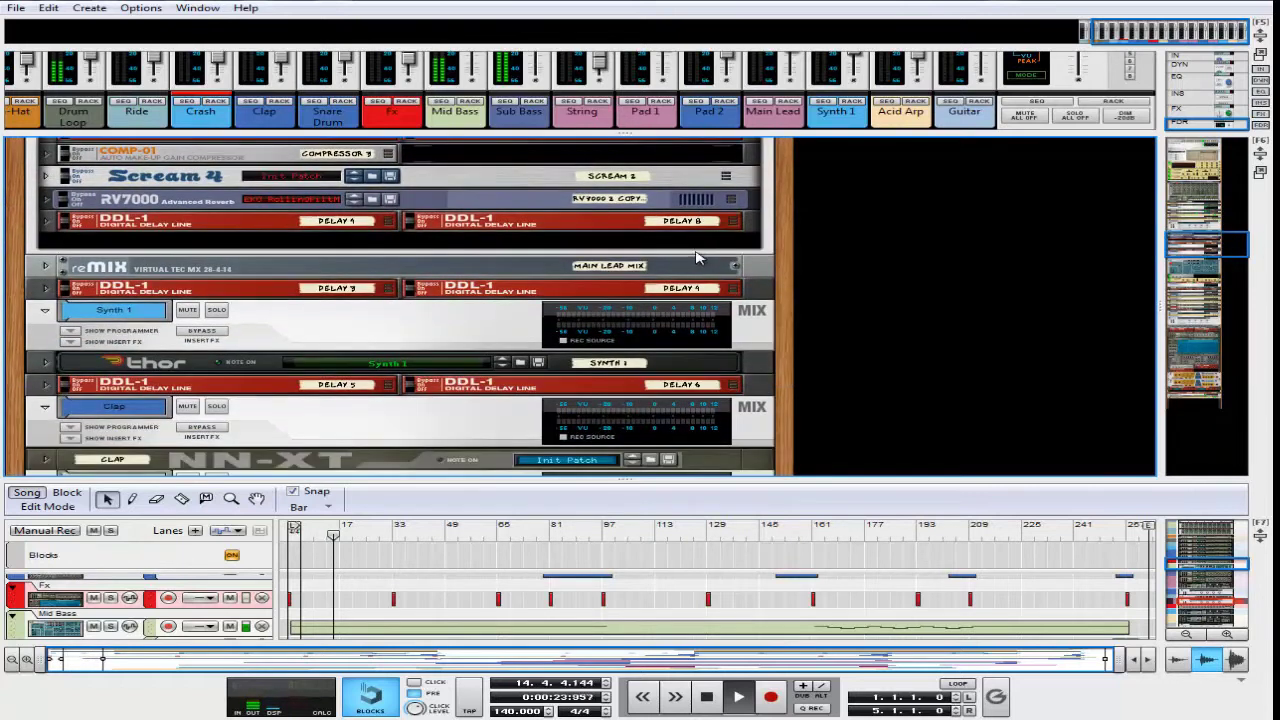
{"action": "scroll", "coordinate": [697, 258], "scroll_direction": "down", "scroll_amount": 1}
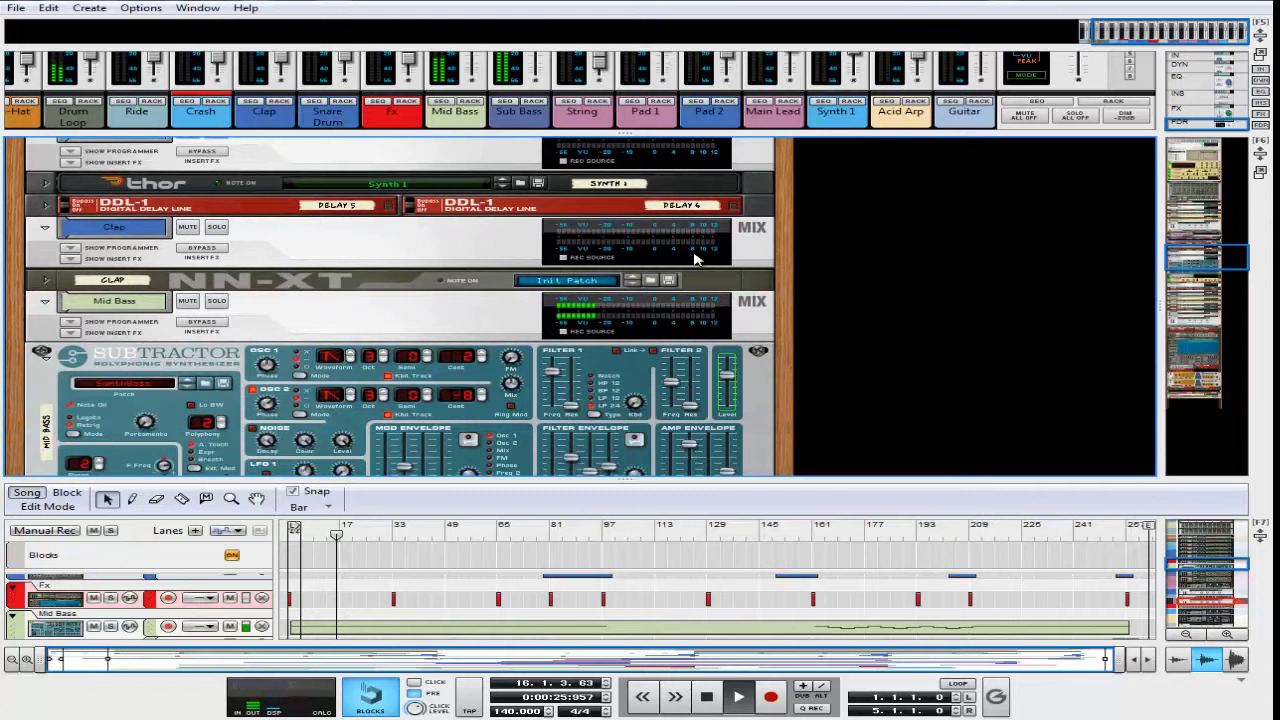
{"action": "scroll", "coordinate": [697, 258], "scroll_direction": "down", "scroll_amount": 2}
{"action": "scroll", "coordinate": [697, 258], "scroll_direction": "down", "scroll_amount": 2}
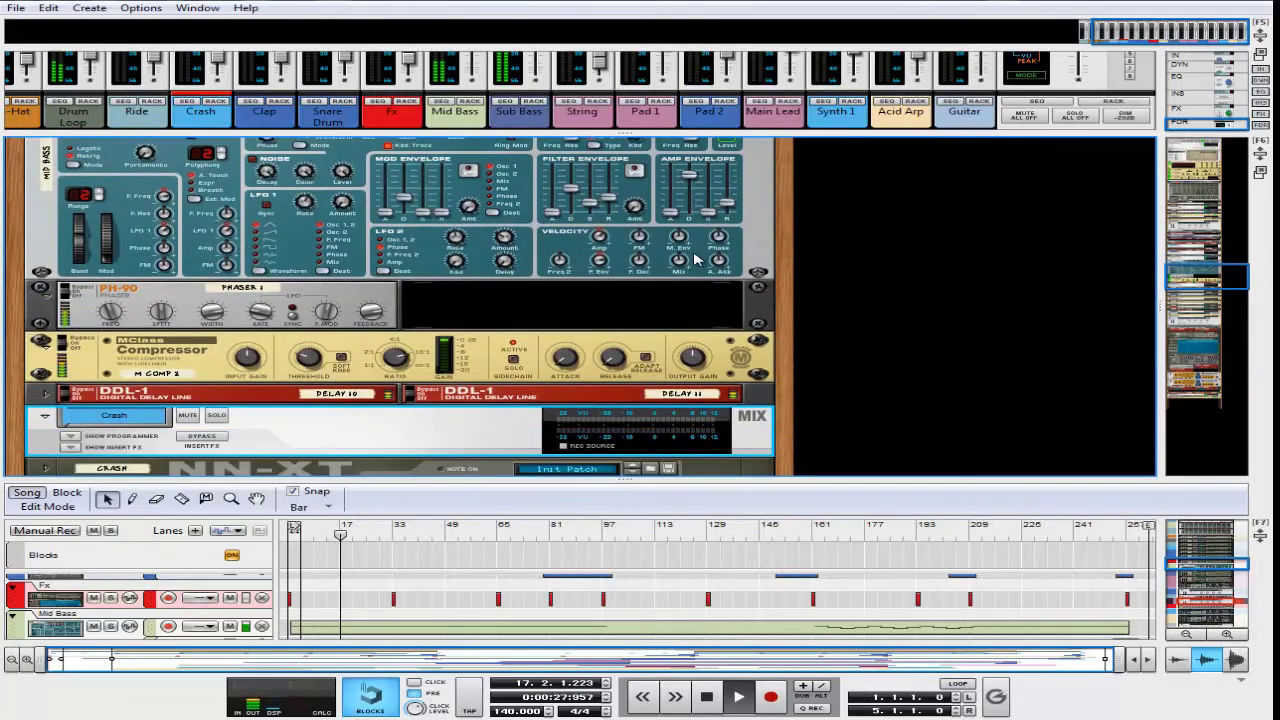
{"action": "scroll", "coordinate": [697, 258], "scroll_direction": "down", "scroll_amount": 4}
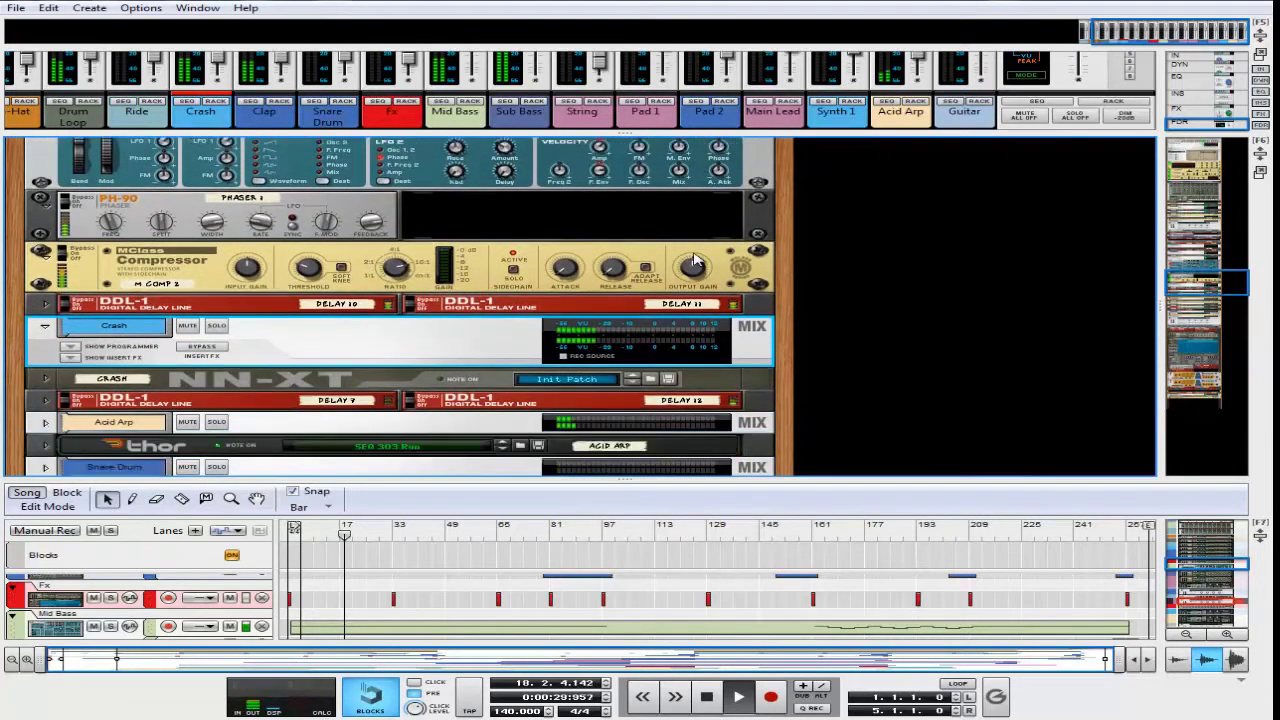
{"action": "scroll", "coordinate": [697, 262], "scroll_direction": "down", "scroll_amount": 6}
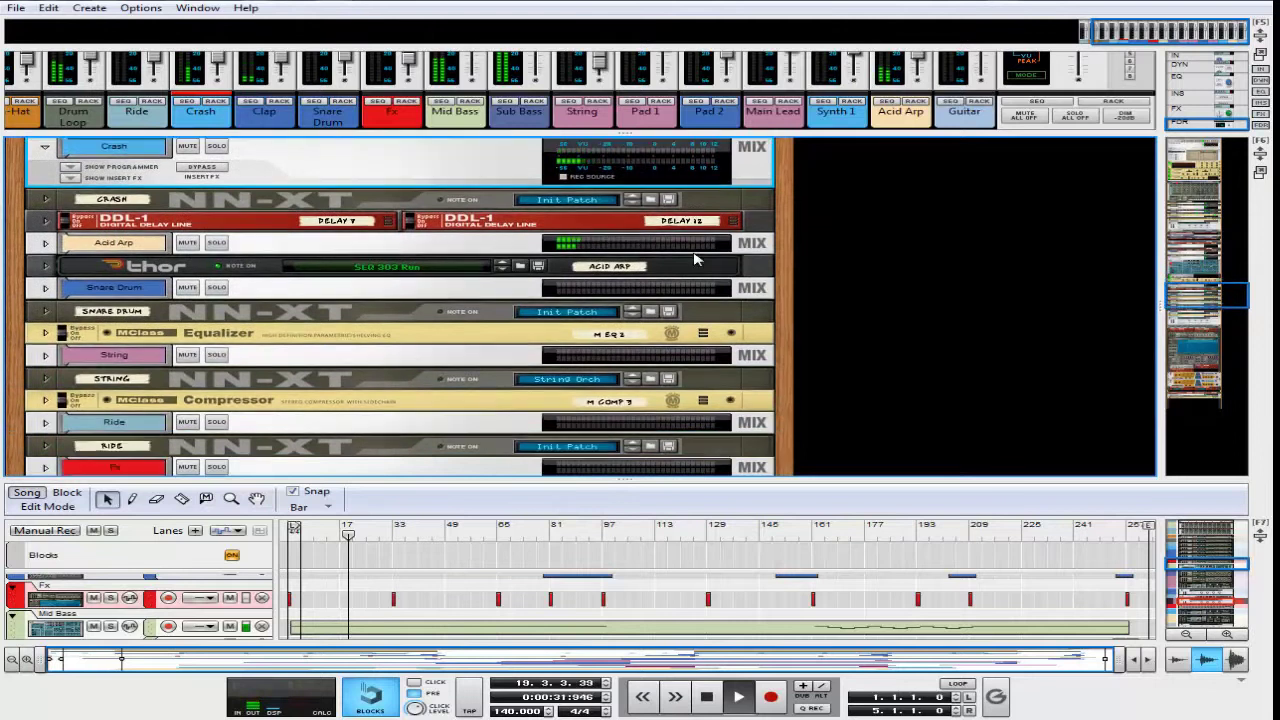
{"action": "scroll", "coordinate": [697, 258], "scroll_direction": "down", "scroll_amount": 4}
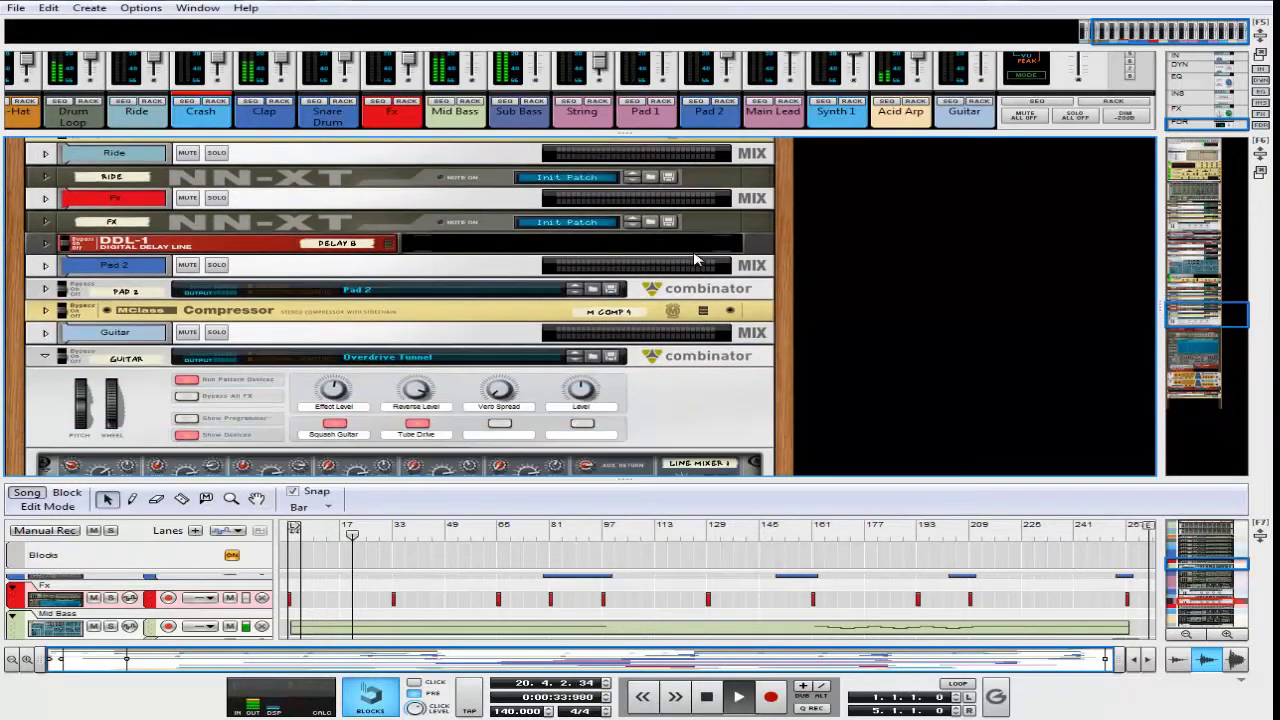
{"action": "scroll", "coordinate": [697, 258], "scroll_direction": "down", "scroll_amount": 5}
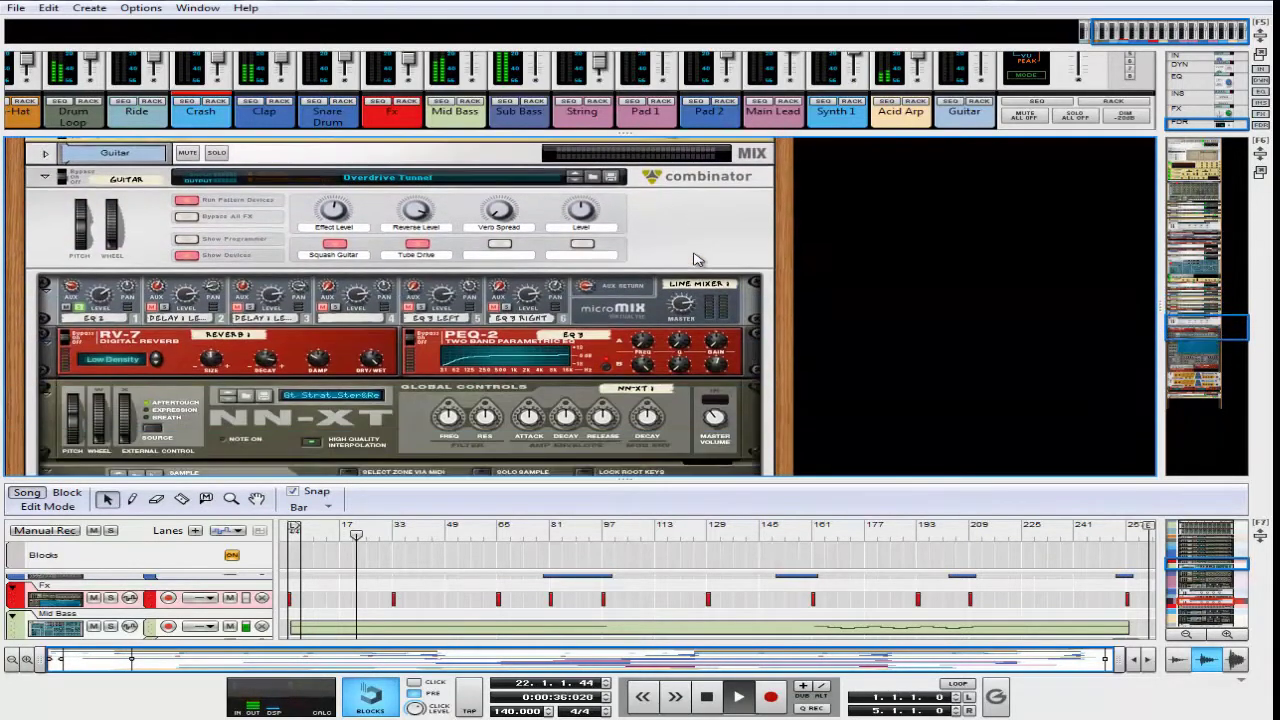
{"action": "scroll", "coordinate": [697, 258], "scroll_direction": "down", "scroll_amount": 7}
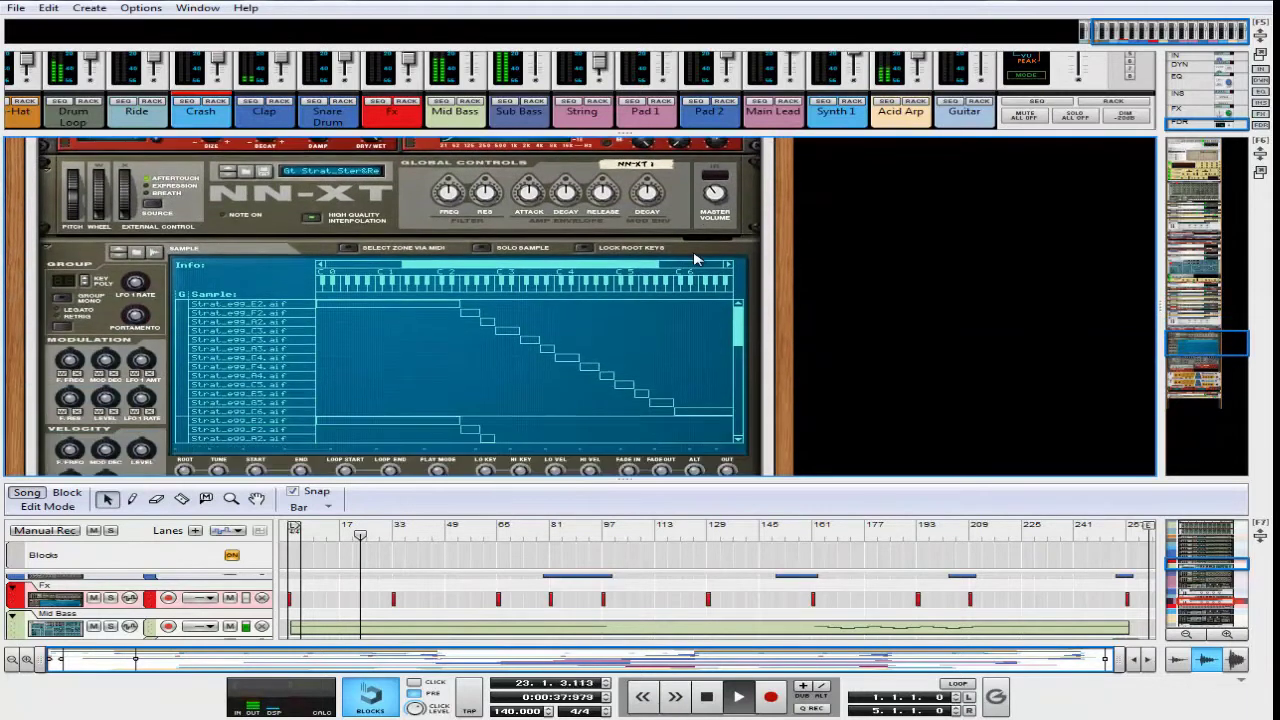
{"action": "scroll", "coordinate": [697, 258], "scroll_direction": "down", "scroll_amount": 5}
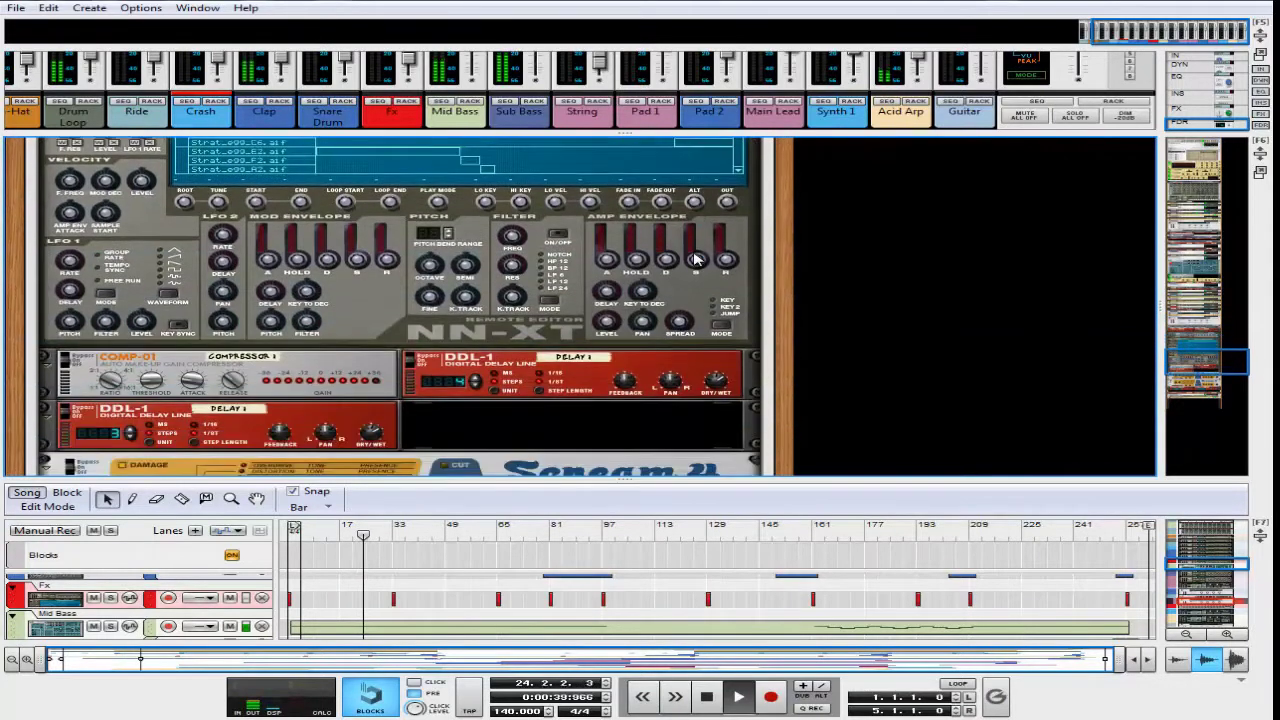
{"action": "scroll", "coordinate": [697, 258], "scroll_direction": "down", "scroll_amount": 7}
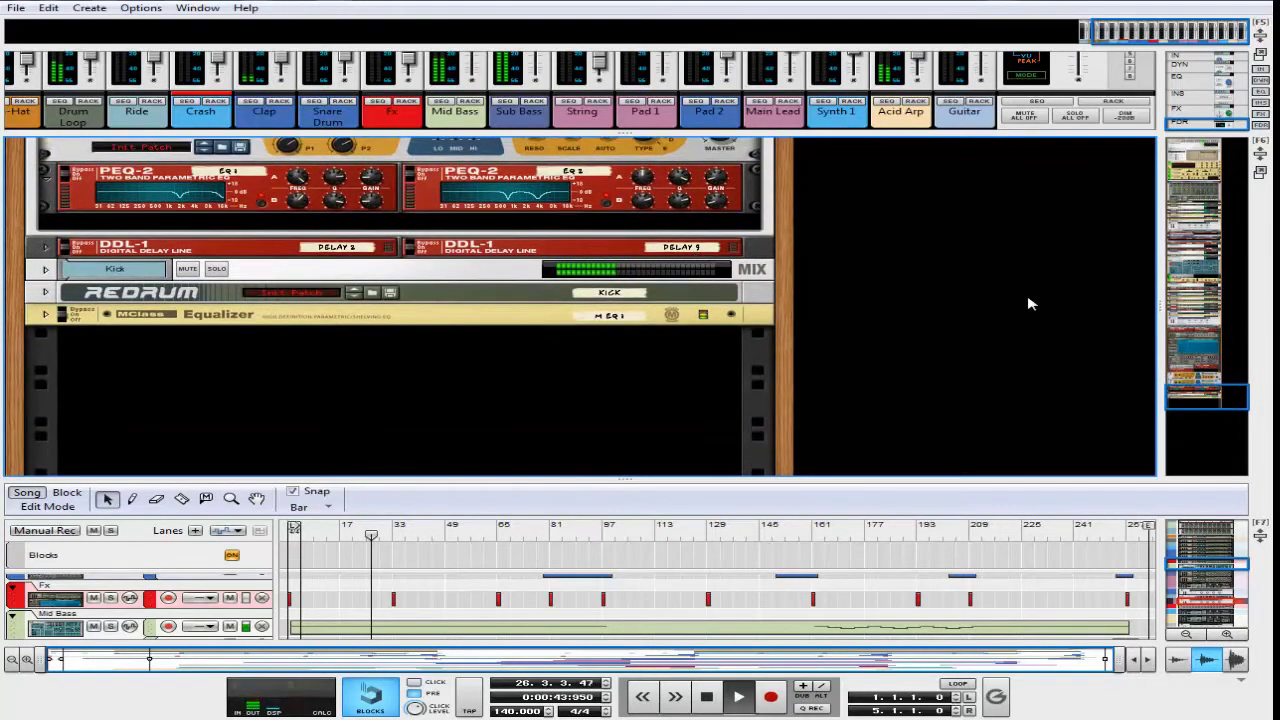
Enlarge the sequencer area to examine the song's arrangement from the Kick track down to the Fx track
{"action": "left_click_drag", "start_coordinate": [779, 481], "coordinate": [779, 166]}
{"action": "left_click_drag", "start_coordinate": [1204, 482], "coordinate": [1105, 368]}
{"action": "left_click", "coordinate": [645, 141]}
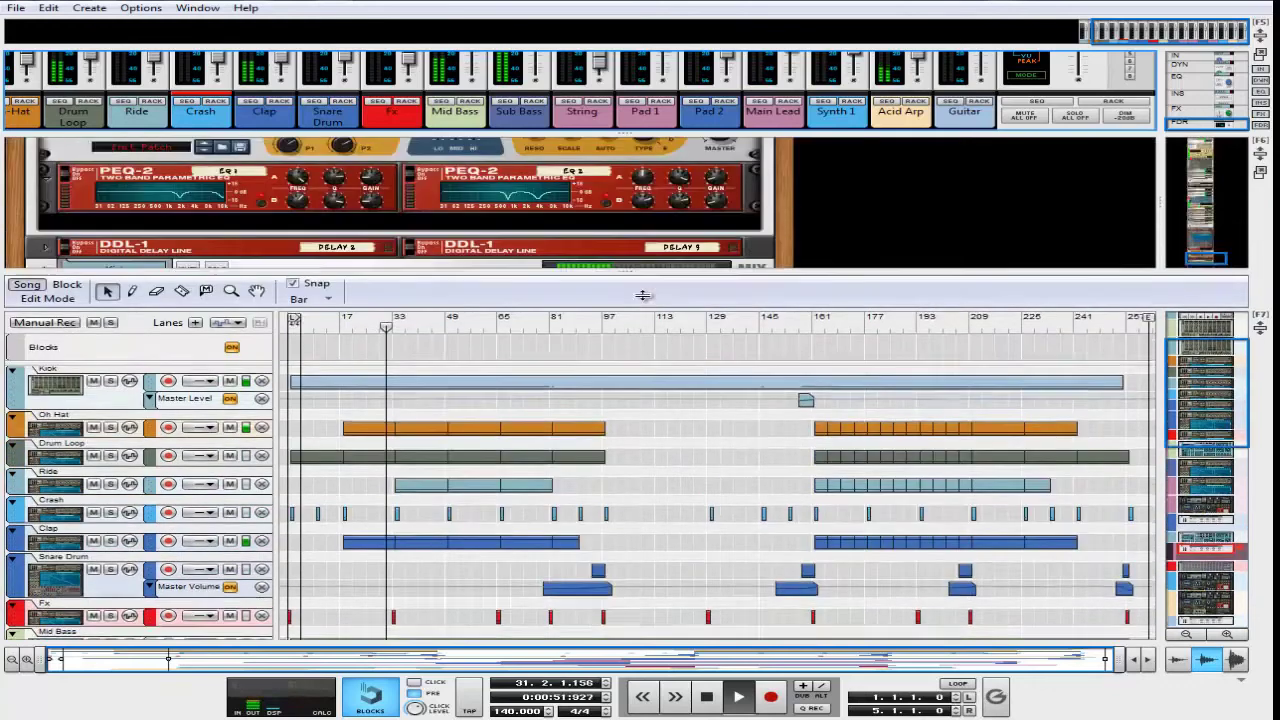
Expand the mixer to full height and examine the channel strips from the input and dynamics sections to the sends and faders
{"action": "left_click_drag", "start_coordinate": [634, 167], "coordinate": [610, 678]}
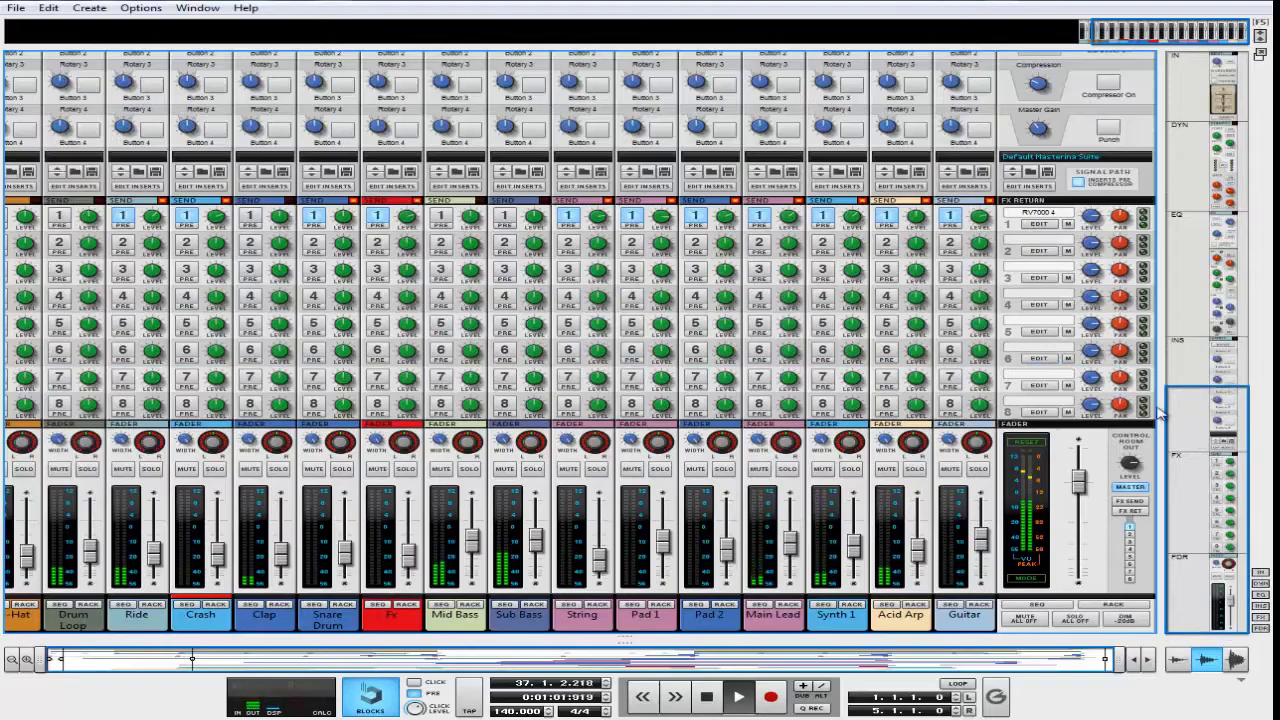
{"action": "left_click_drag", "start_coordinate": [1176, 449], "coordinate": [1136, 111]}
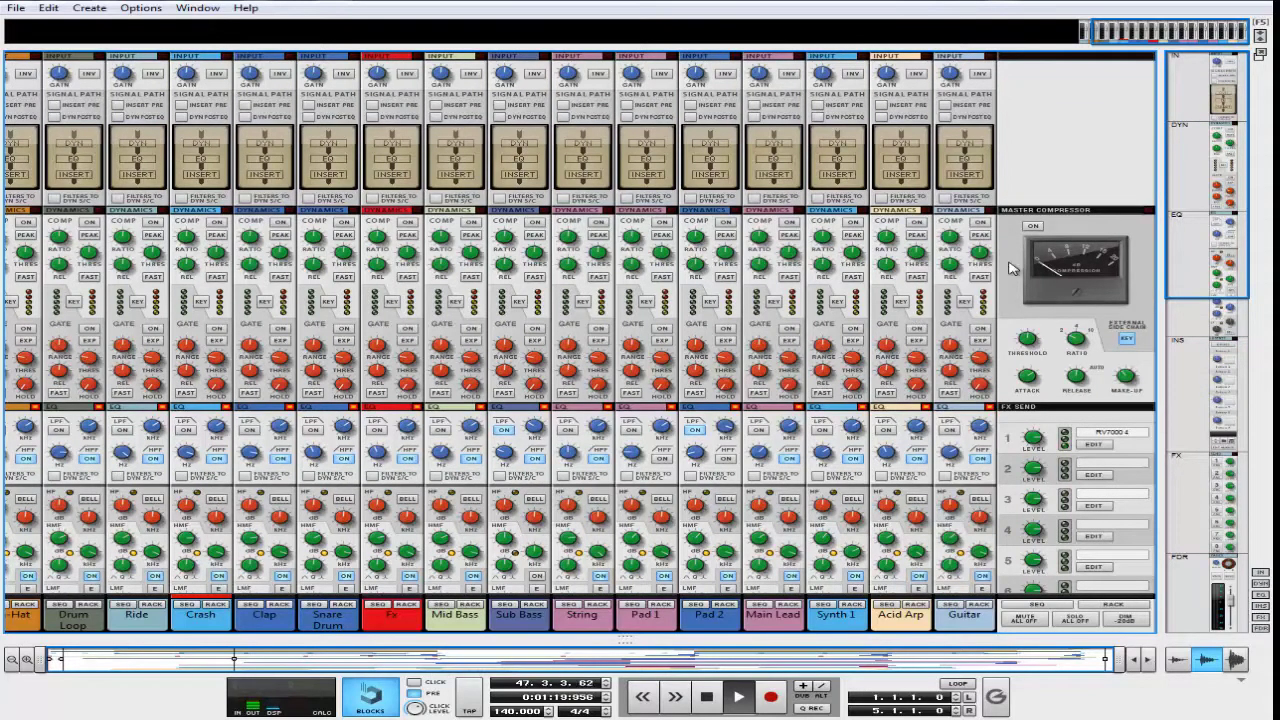
{"action": "left_click_drag", "start_coordinate": [1191, 161], "coordinate": [1172, 500]}
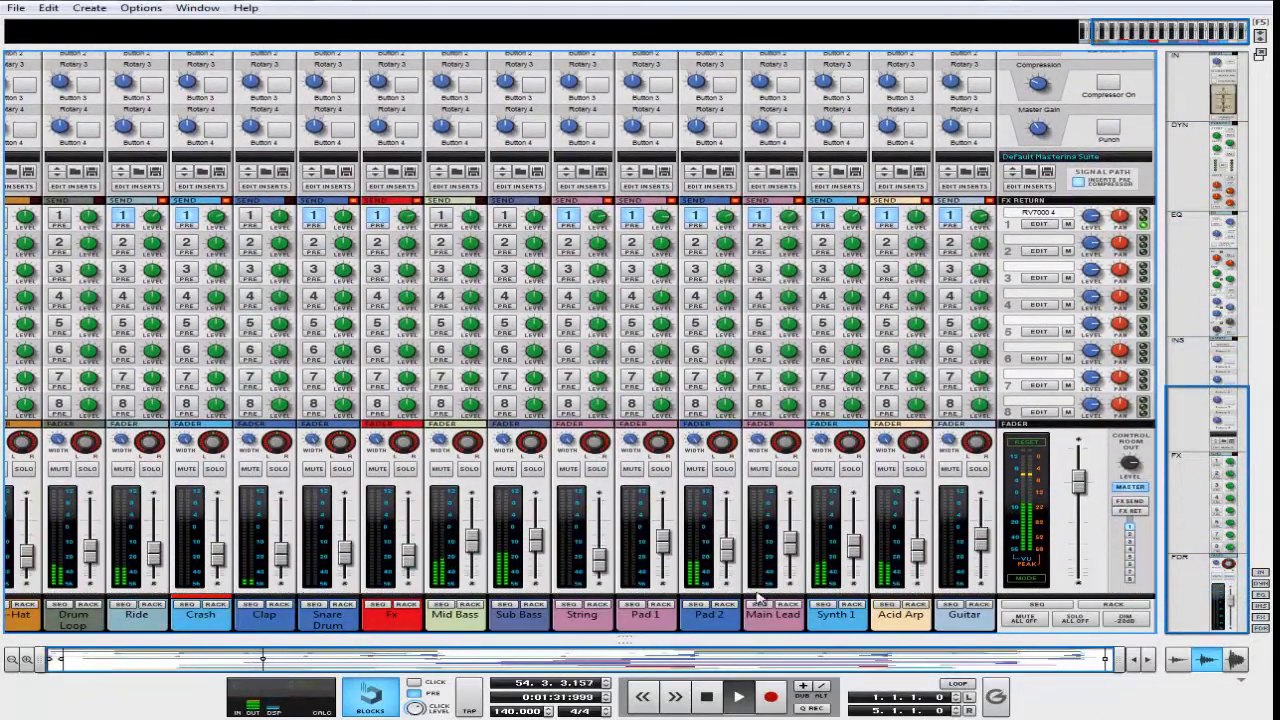
Shrink the mixer to its faders and channel names, collapse the rack and give the remaining space to the sequencer
{"action": "left_click_drag", "start_coordinate": [644, 528], "coordinate": [644, 308]}
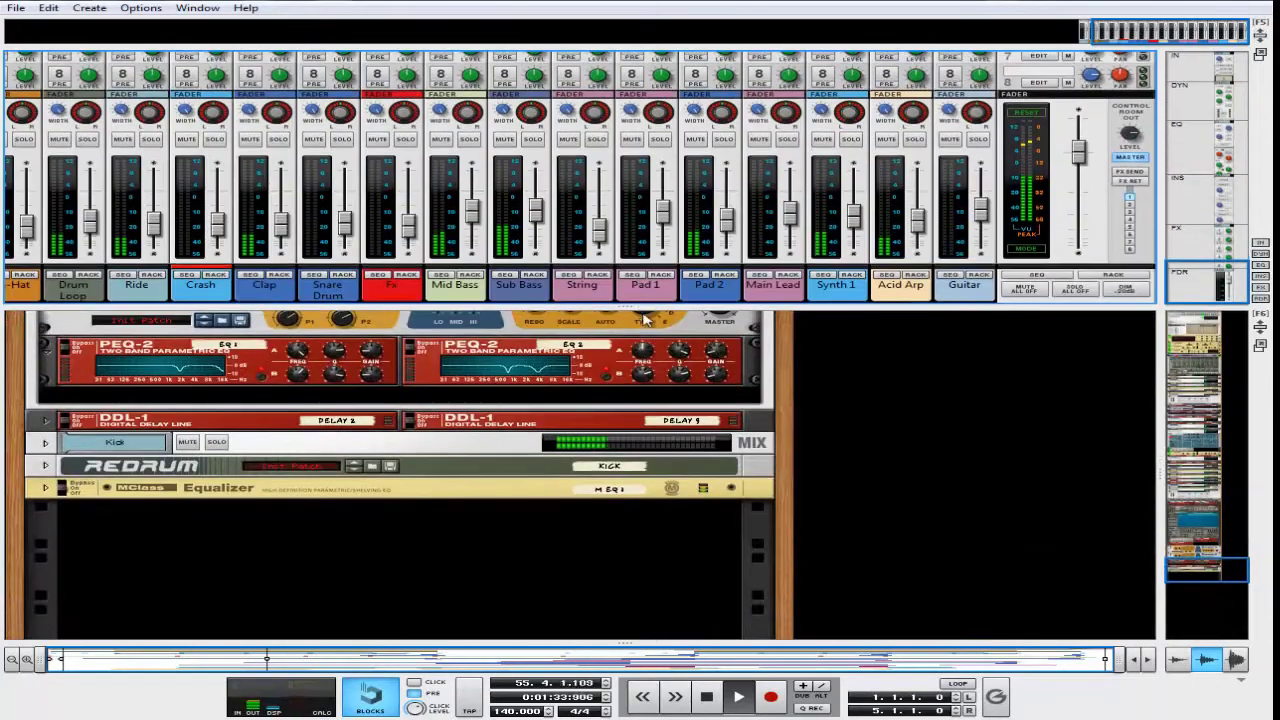
{"action": "left_click_drag", "start_coordinate": [630, 643], "coordinate": [571, 423]}
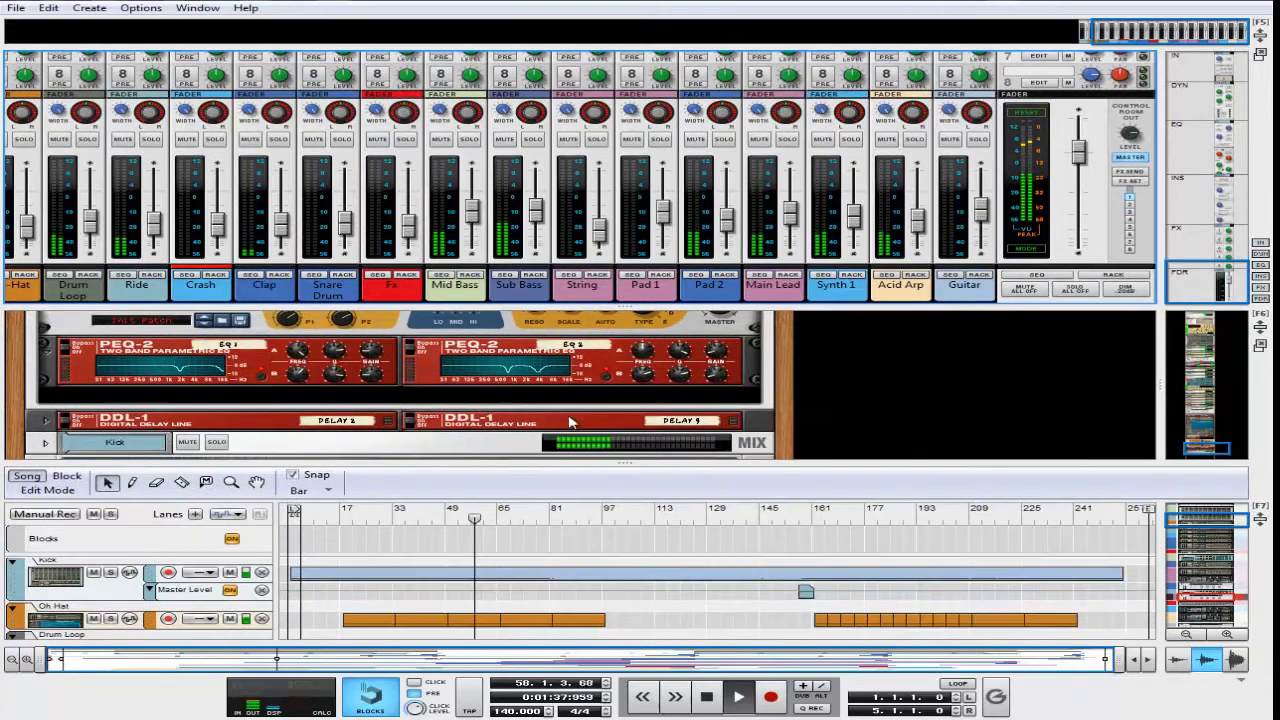
{"action": "left_click_drag", "start_coordinate": [606, 462], "coordinate": [610, 231]}
Inspect the Drum Loop clip at bar 50 and the Mid Bass clip in the note editor, returning to the arrangement after each
{"action": "double_click", "coordinate": [491, 417]}
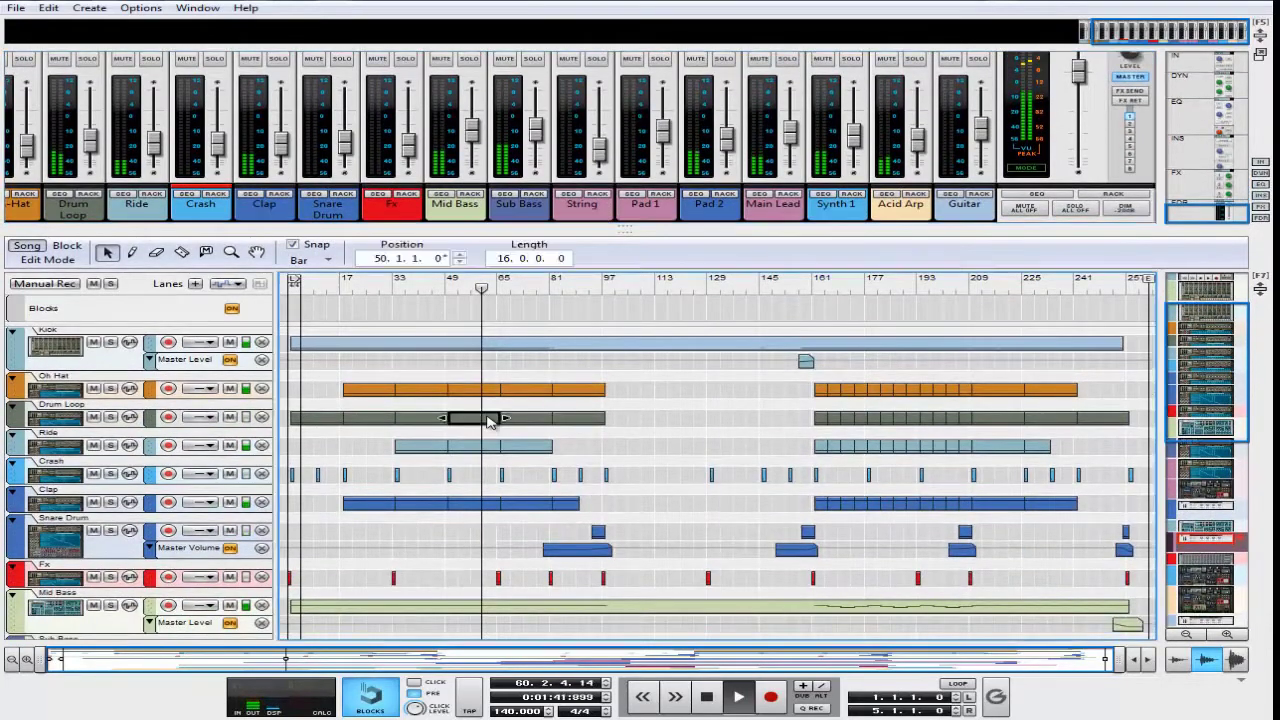
{"action": "left_click", "coordinate": [55, 262]}
{"action": "scroll", "coordinate": [449, 397], "scroll_direction": "down", "scroll_amount": 1}
{"action": "scroll", "coordinate": [448, 392], "scroll_direction": "down", "scroll_amount": 1}
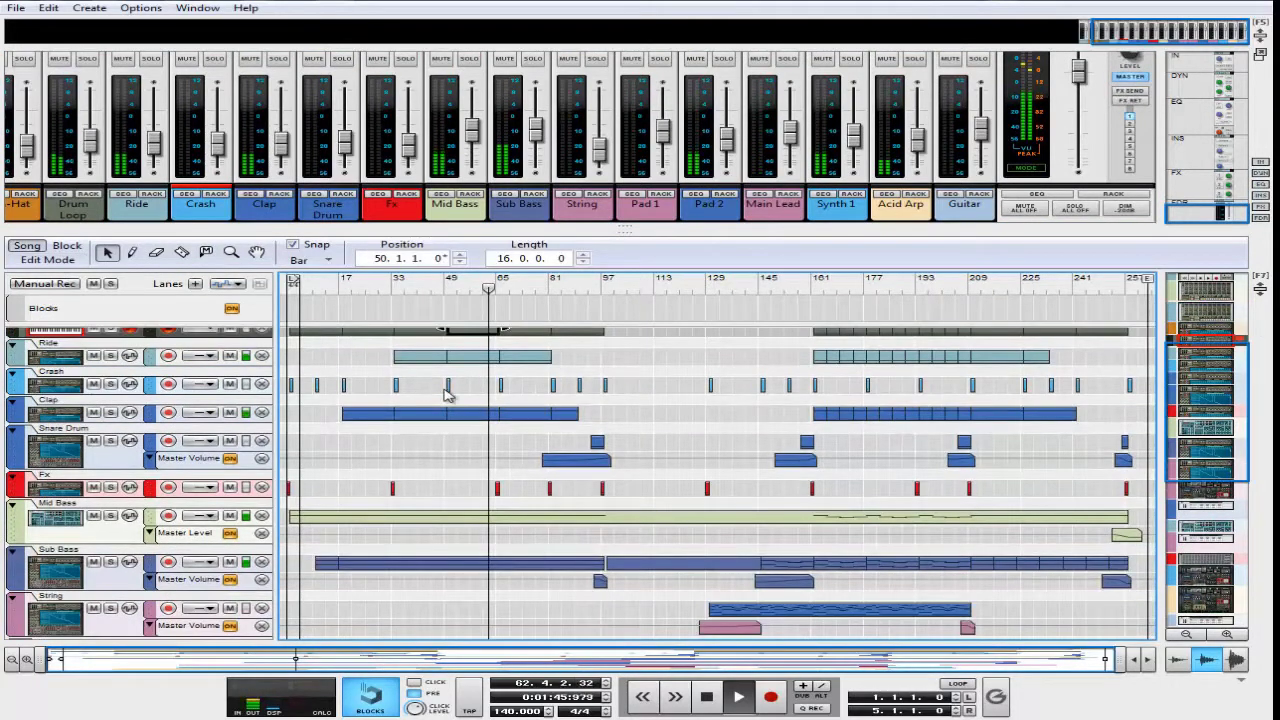
{"action": "double_click", "coordinate": [440, 523]}
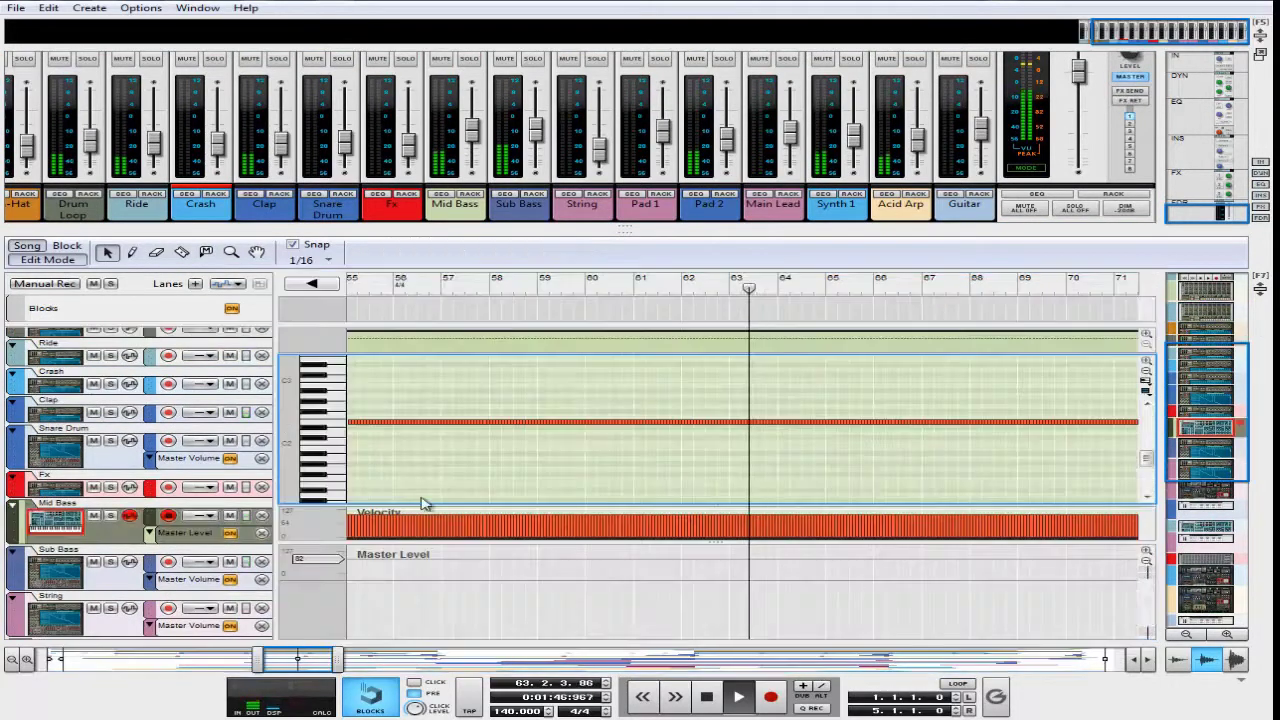
{"action": "left_click", "coordinate": [66, 262]}
Inspect the notes of the Sub Bass clip starting at bar 17, and return to the arrangement
{"action": "scroll", "coordinate": [449, 356], "scroll_direction": "down", "scroll_amount": 1}
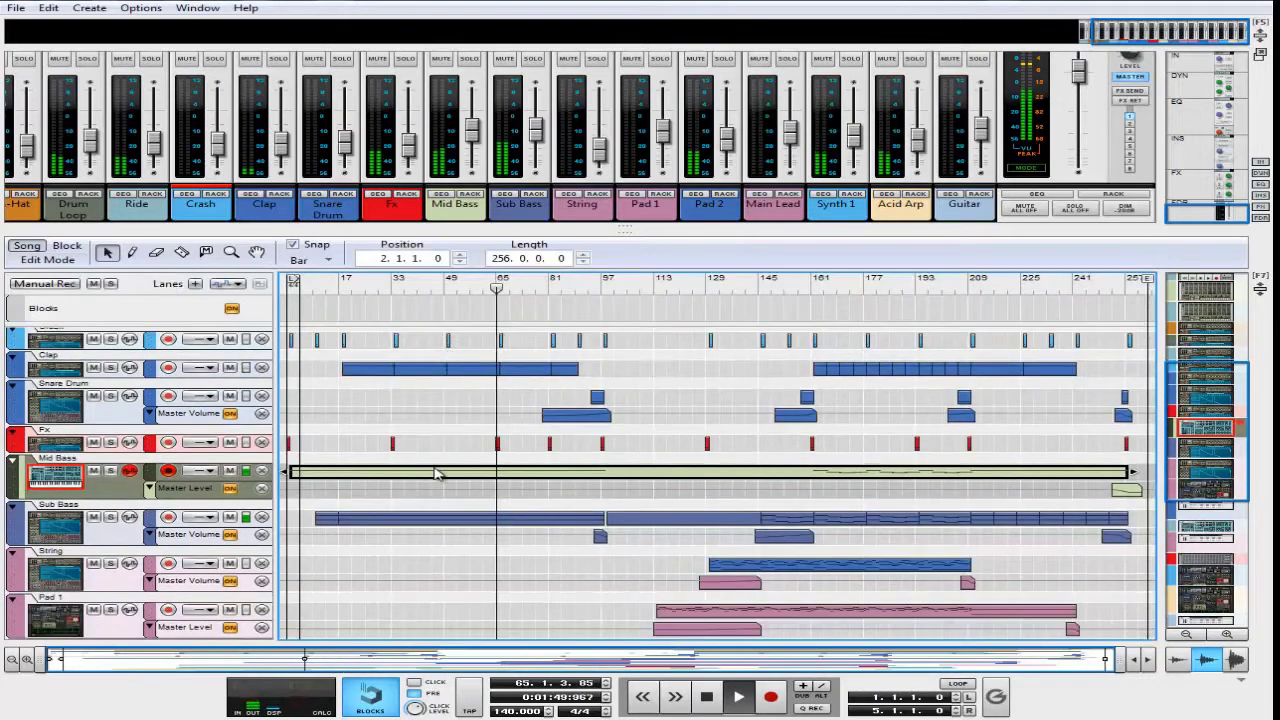
{"action": "double_click", "coordinate": [423, 520]}
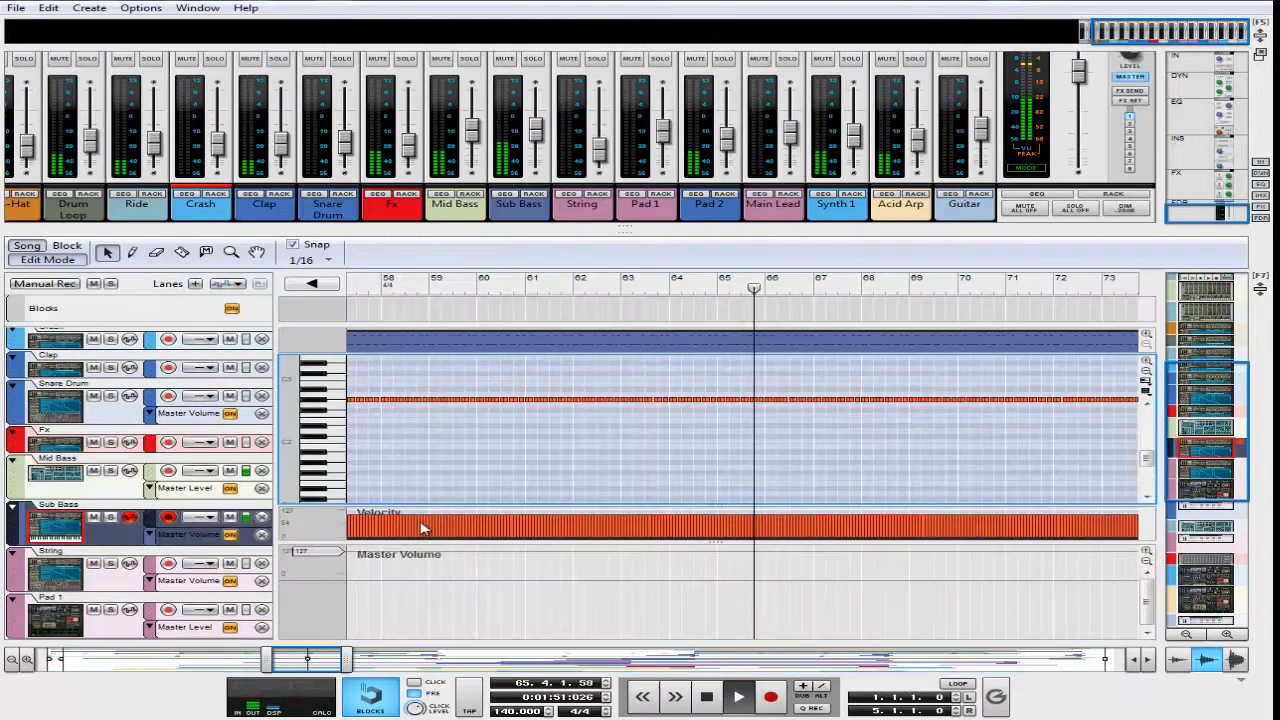
{"action": "left_click", "coordinate": [72, 263]}
Inspect the notes of the long Pad 2 clip starting at bar 50, and return to the arrangement
{"action": "scroll", "coordinate": [497, 398], "scroll_direction": "down", "scroll_amount": 1}
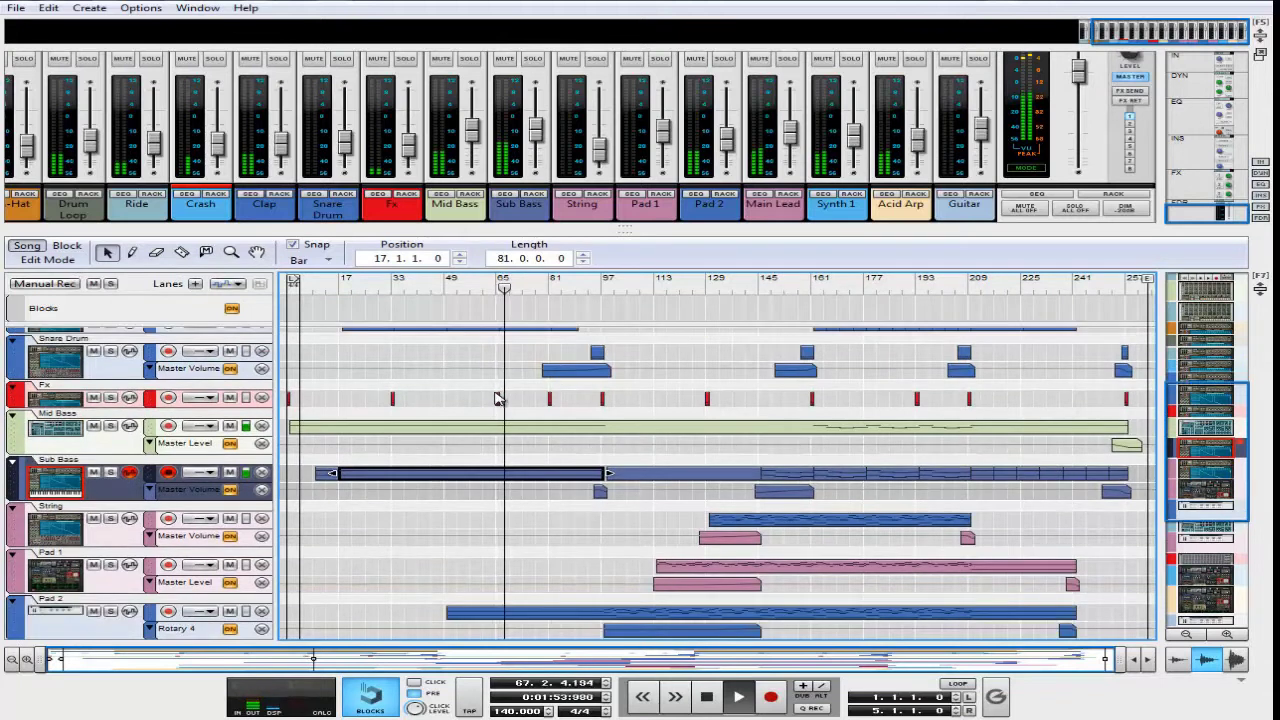
{"action": "scroll", "coordinate": [489, 397], "scroll_direction": "down", "scroll_amount": 1}
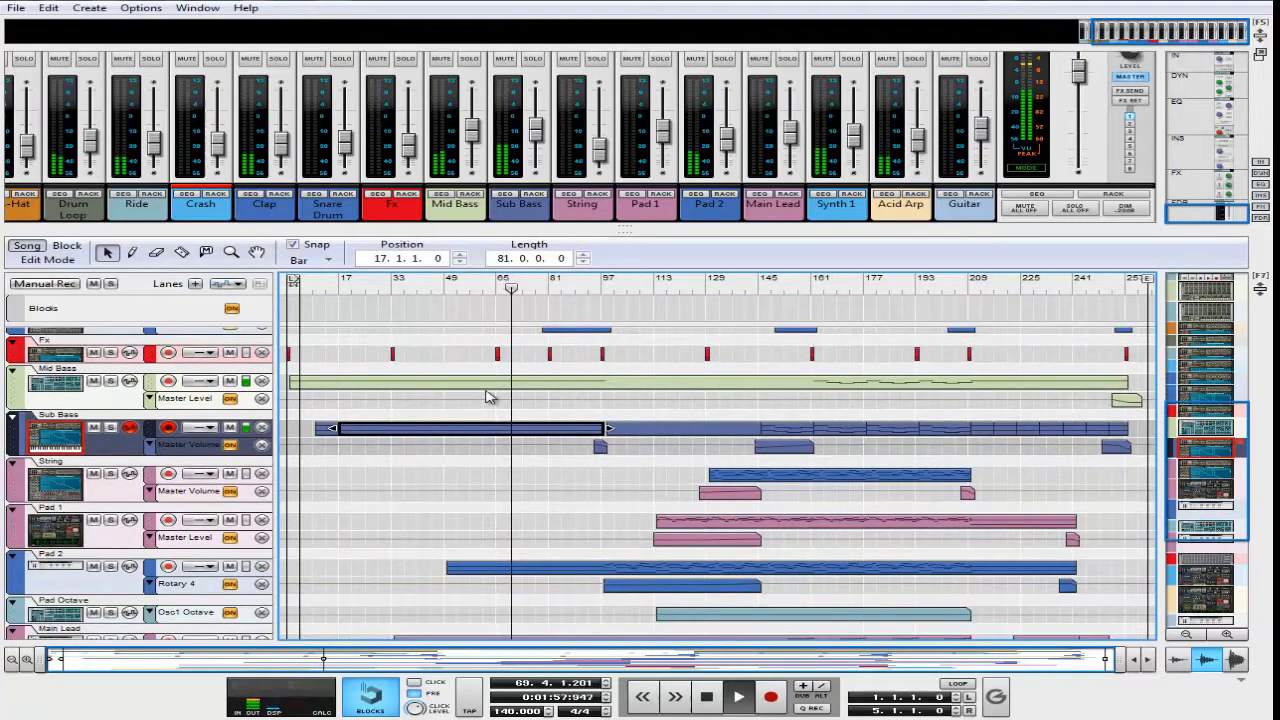
{"action": "double_click", "coordinate": [557, 568]}
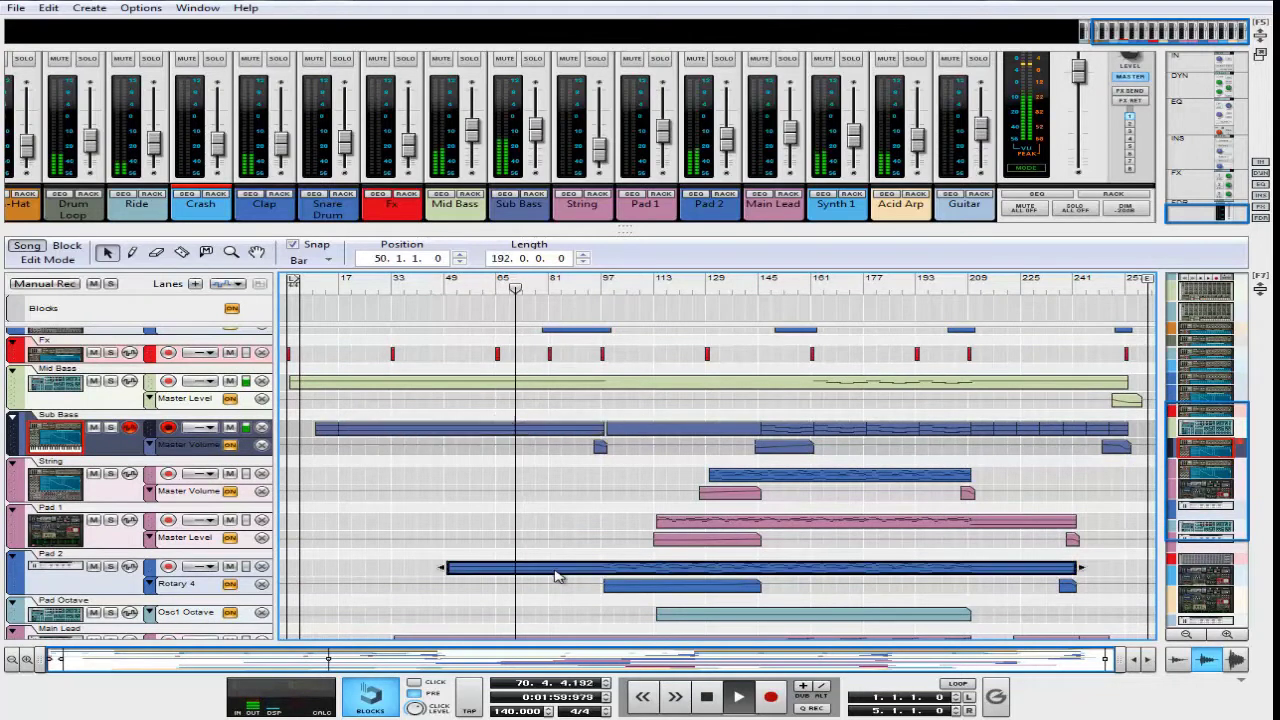
{"action": "left_click", "coordinate": [40, 262]}
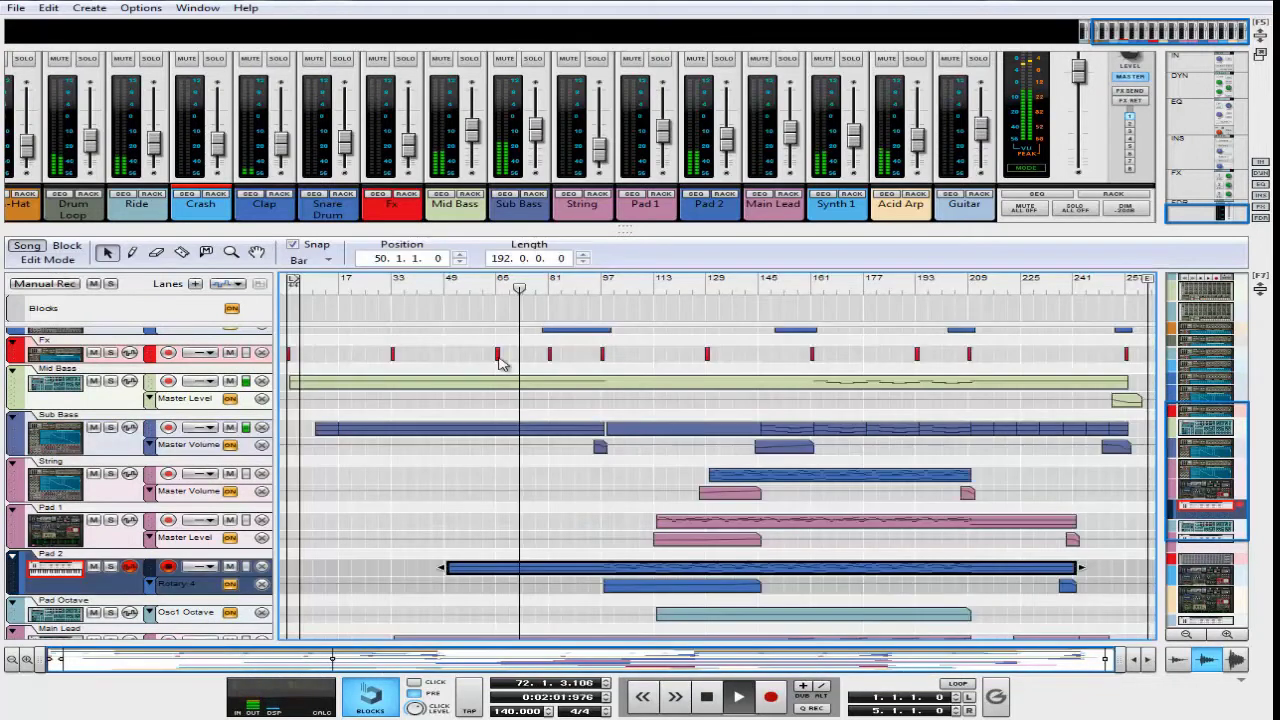
Inspect the notes and velocities of the Main Lead clip starting at bar 34, and return to the arrangement
{"action": "scroll", "coordinate": [494, 362], "scroll_direction": "down", "scroll_amount": 3}
{"action": "double_click", "coordinate": [516, 503]}
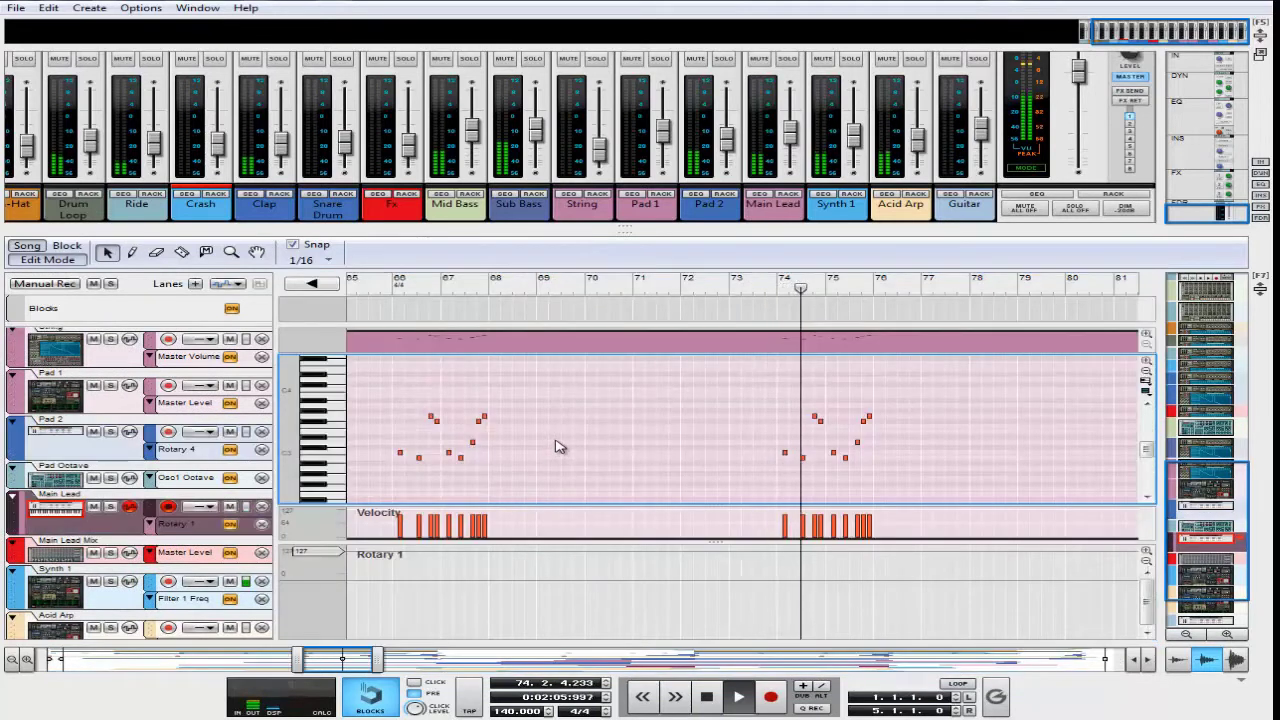
{"action": "left_click", "coordinate": [40, 261]}
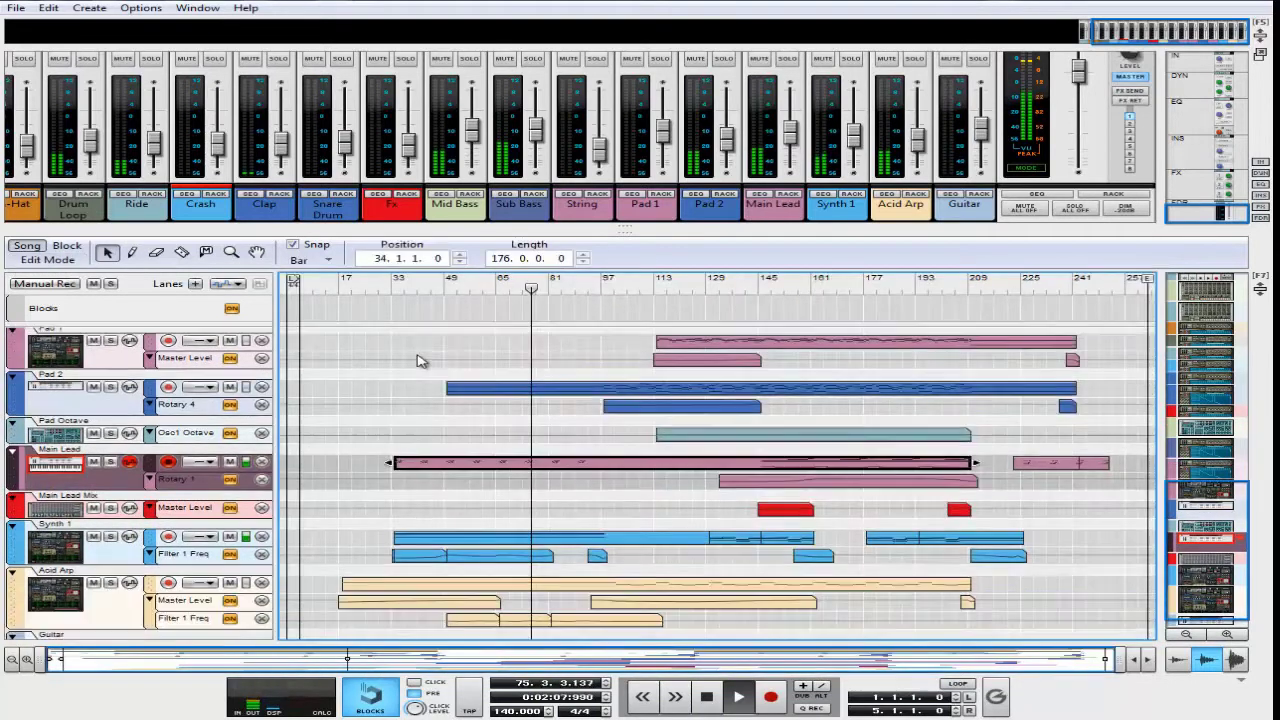
Inspect the notes of the Synth 1 clip starting at bar 34 and the Acid Arp clip starting at bar 18, returning to the arrangement after each
{"action": "double_click", "coordinate": [528, 541]}
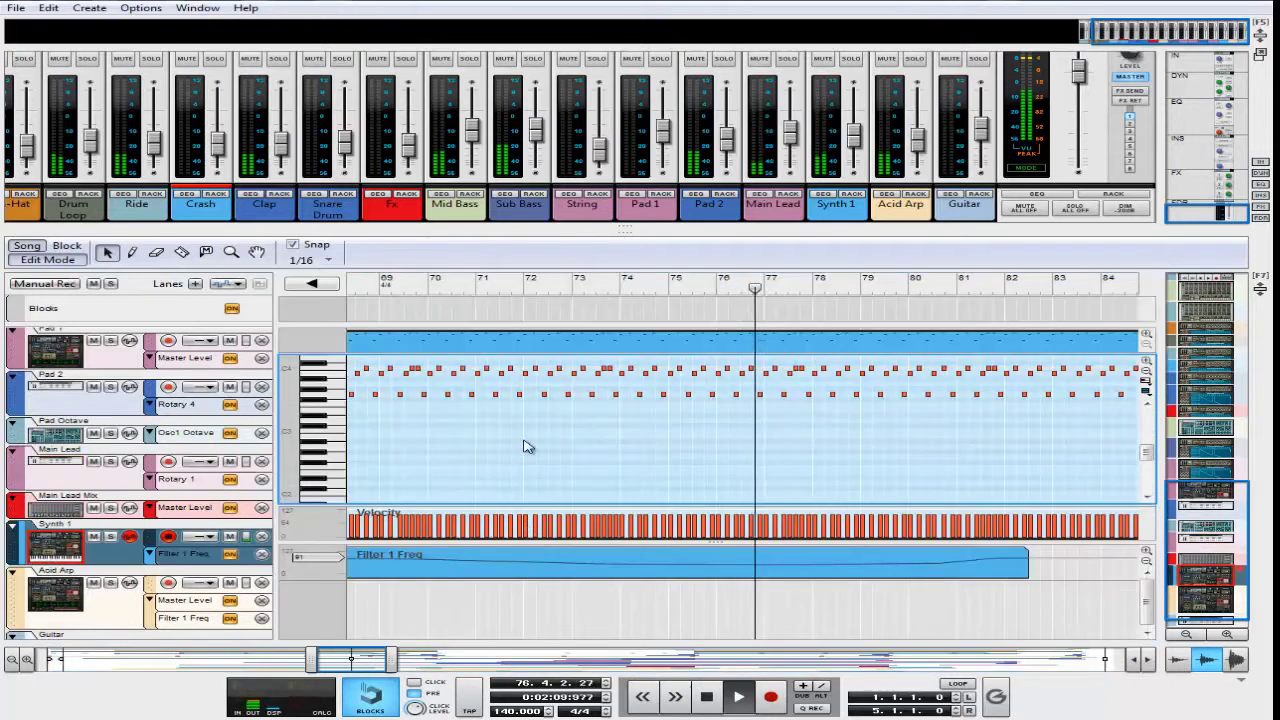
{"action": "key", "text": "shift+Tab"}
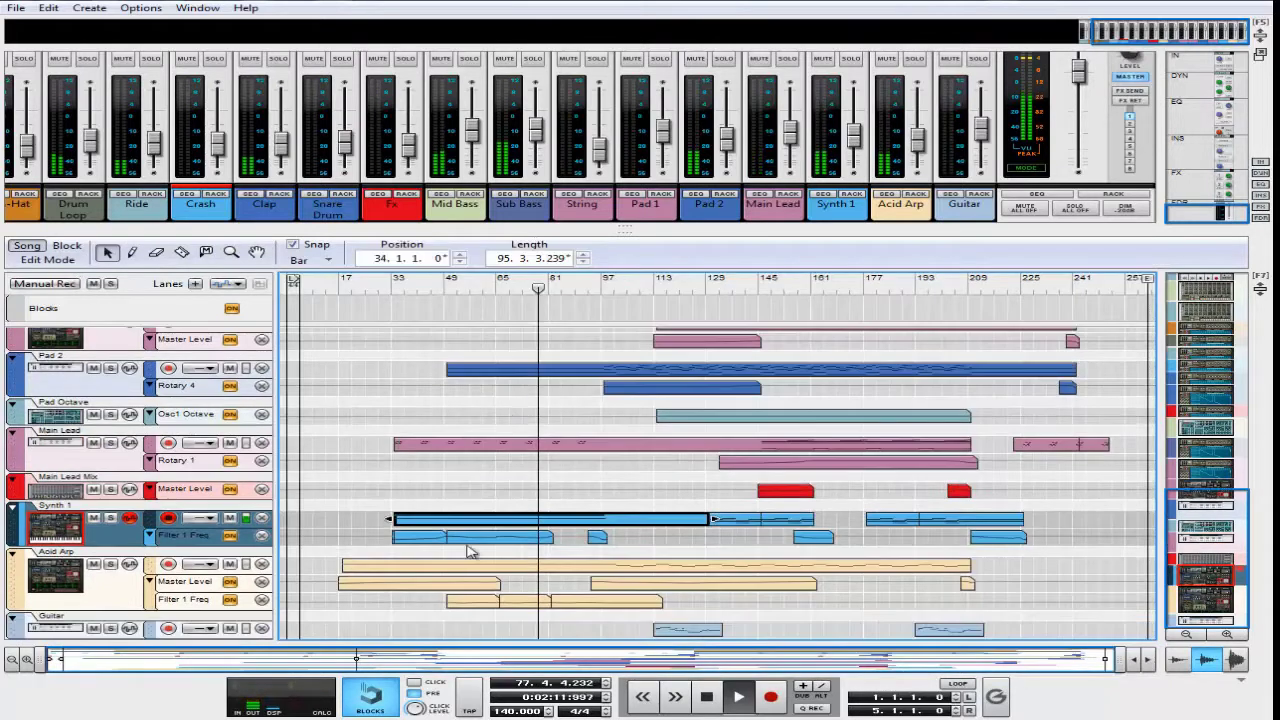
{"action": "double_click", "coordinate": [505, 577]}
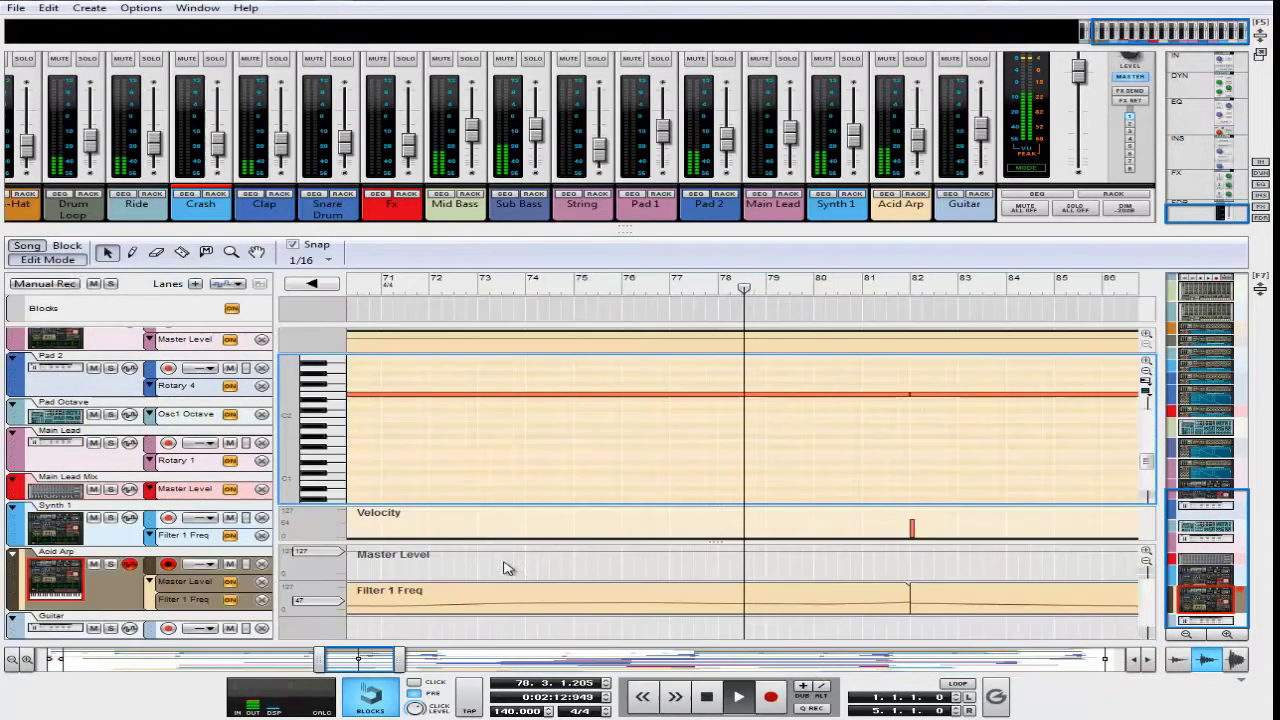
{"action": "left_click", "coordinate": [72, 260]}
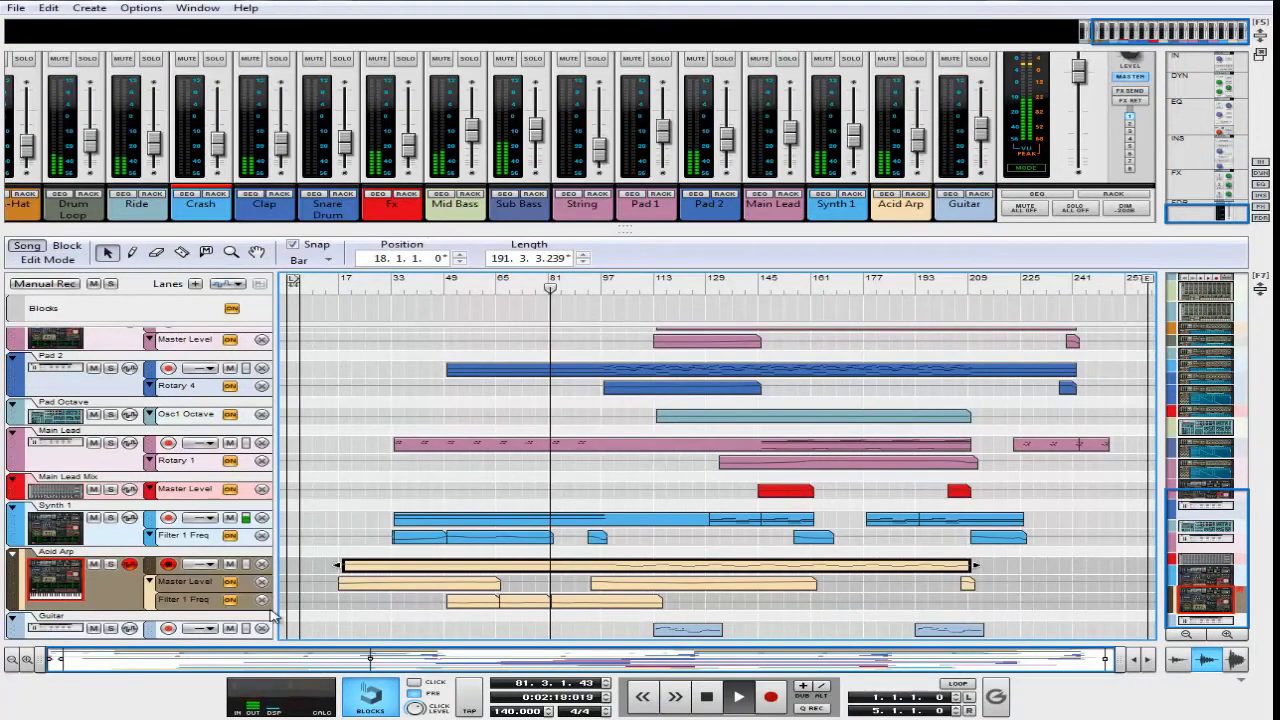
Examine the clips and automation of all tracks from the drums down to Guitar, focusing on the section from about bar 85 to 170
{"action": "scroll", "coordinate": [608, 427], "scroll_direction": "up", "scroll_amount": 3}
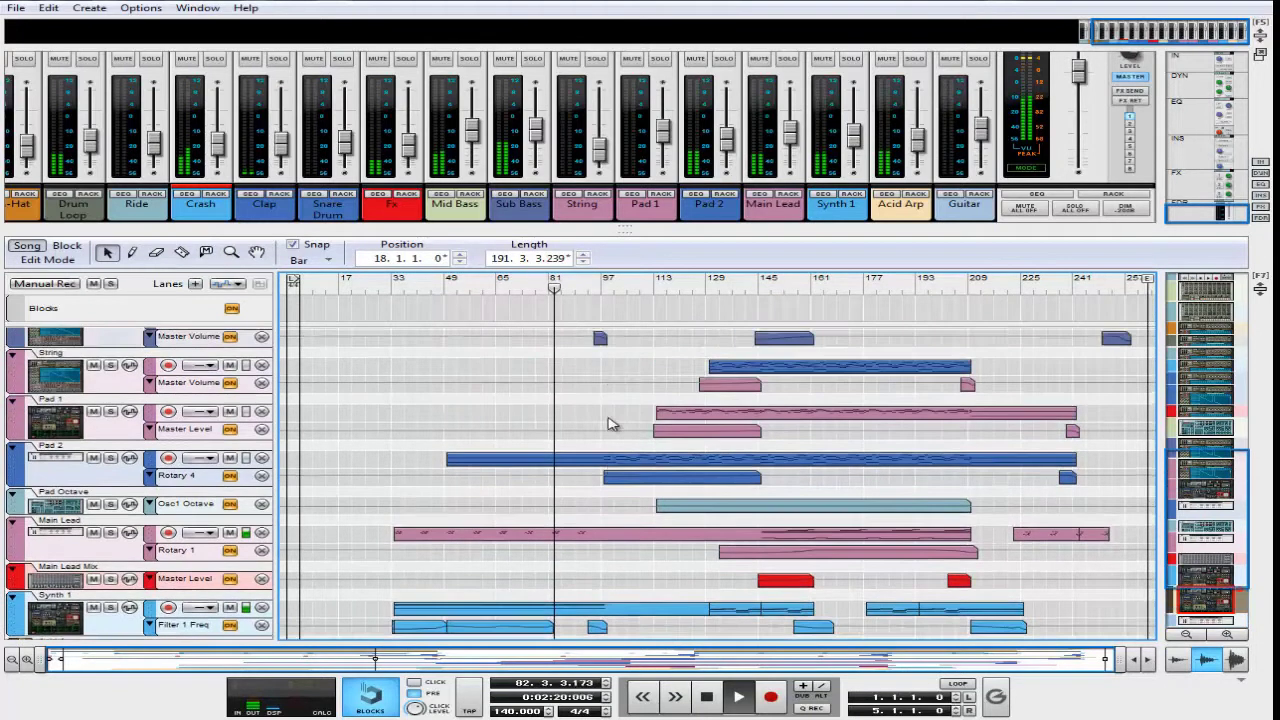
{"action": "scroll", "coordinate": [612, 424], "scroll_direction": "up", "scroll_amount": 2}
{"action": "scroll", "coordinate": [612, 423], "scroll_direction": "up", "scroll_amount": 5}
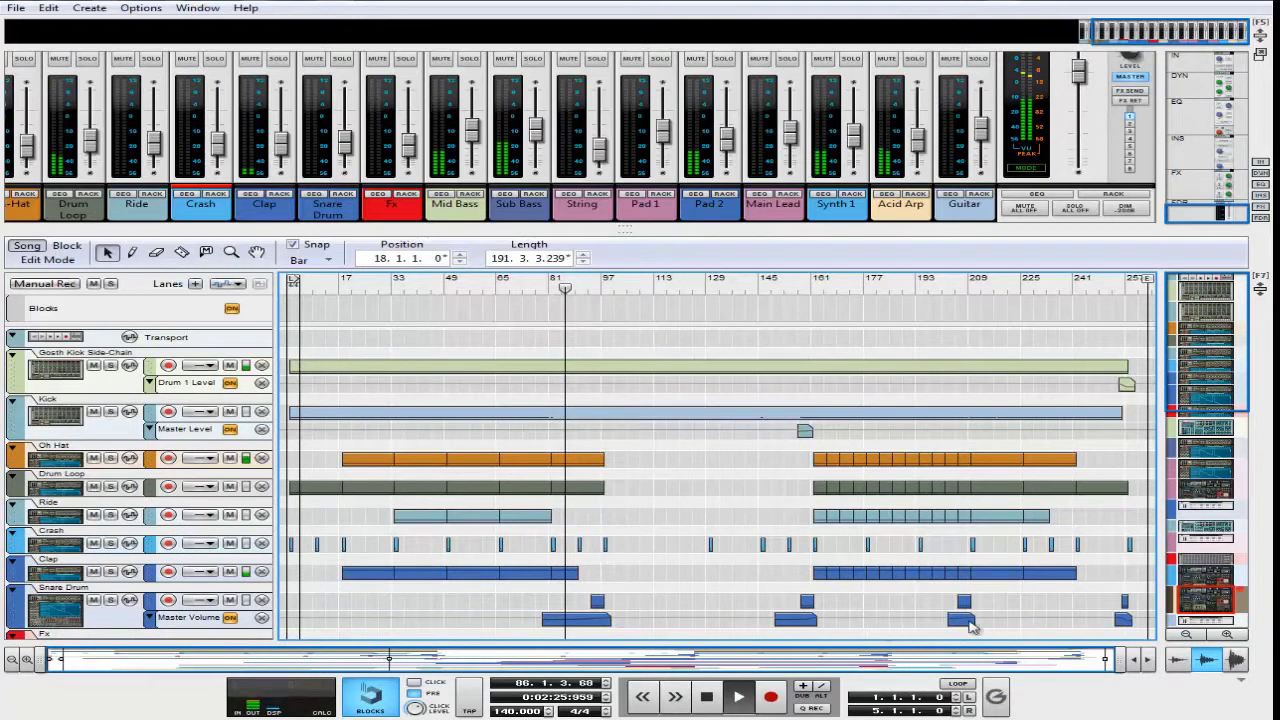
{"action": "left_click_drag", "start_coordinate": [1105, 659], "coordinate": [380, 668]}
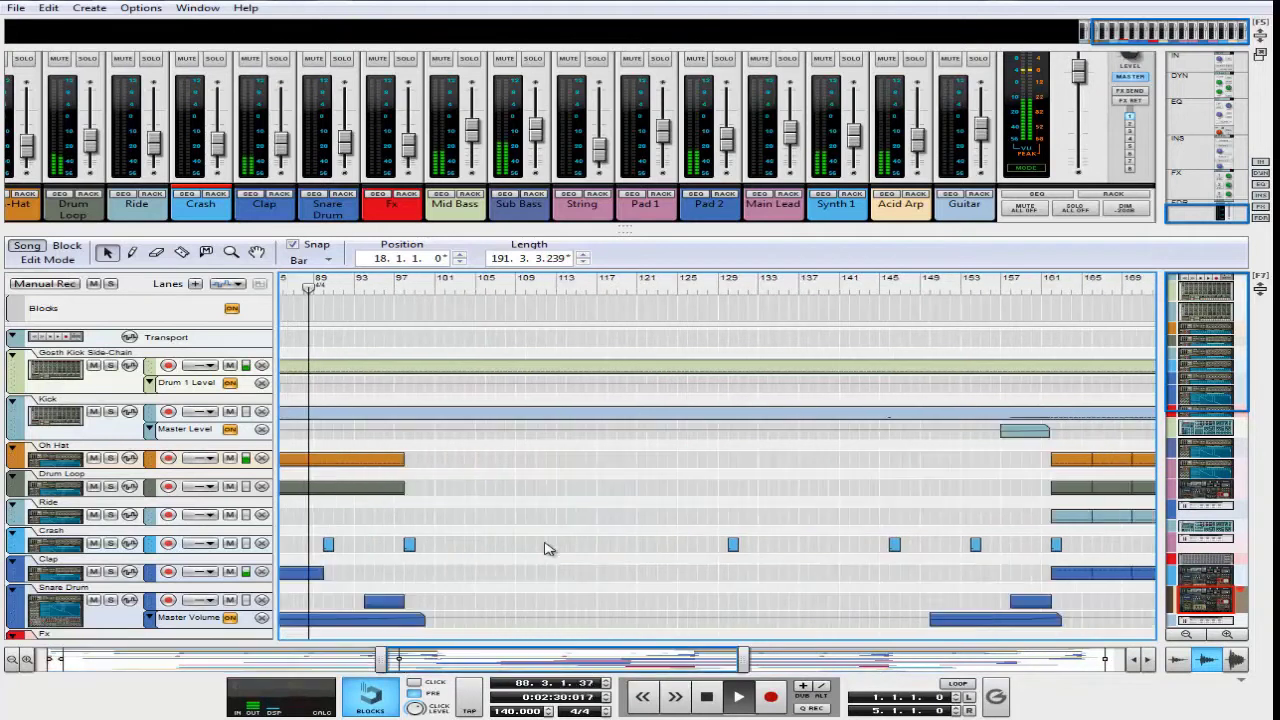
{"action": "scroll", "coordinate": [548, 545], "scroll_direction": "down", "scroll_amount": 5}
{"action": "scroll", "coordinate": [548, 545], "scroll_direction": "down", "scroll_amount": 2}
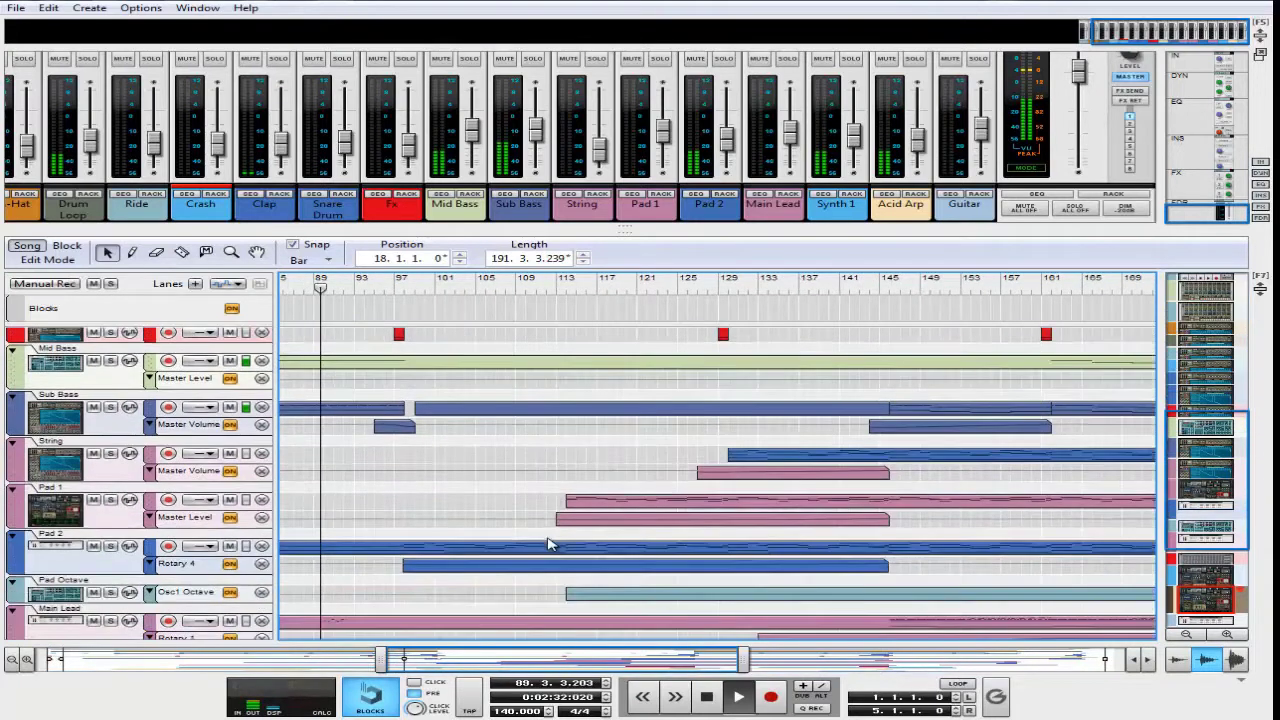
{"action": "scroll", "coordinate": [548, 545], "scroll_direction": "down", "scroll_amount": 4}
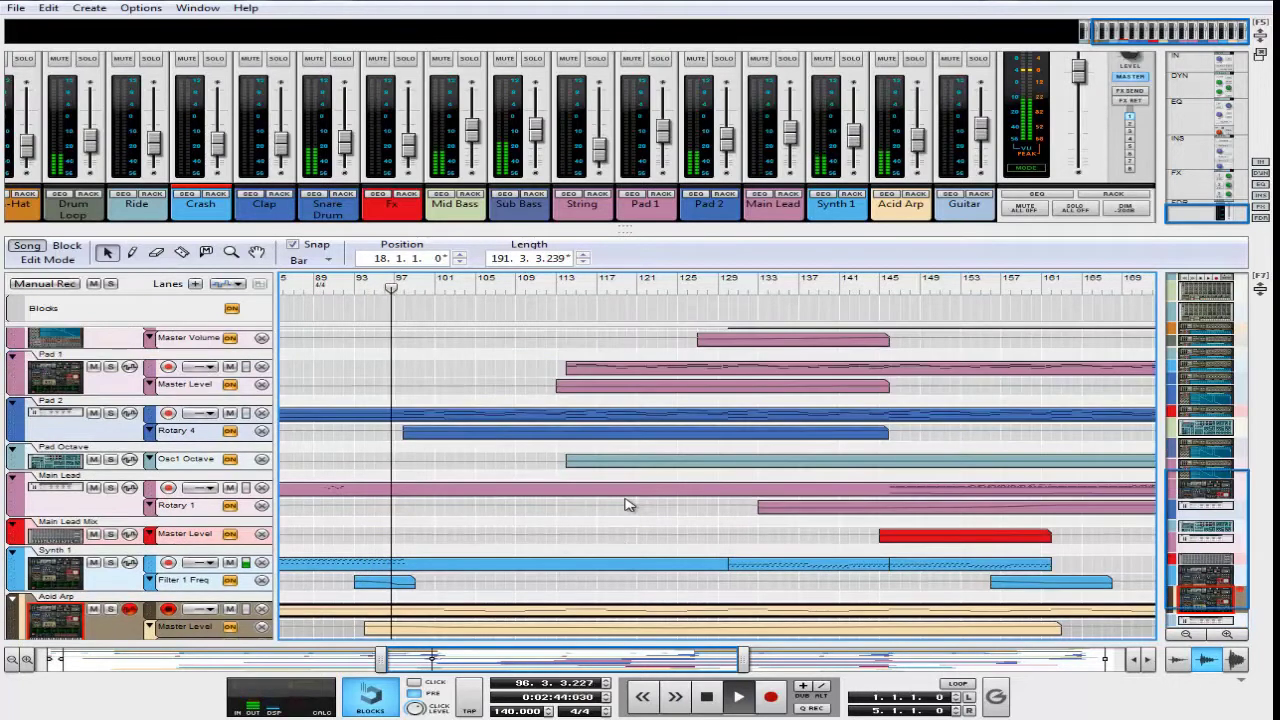
{"action": "left_click", "coordinate": [618, 542]}
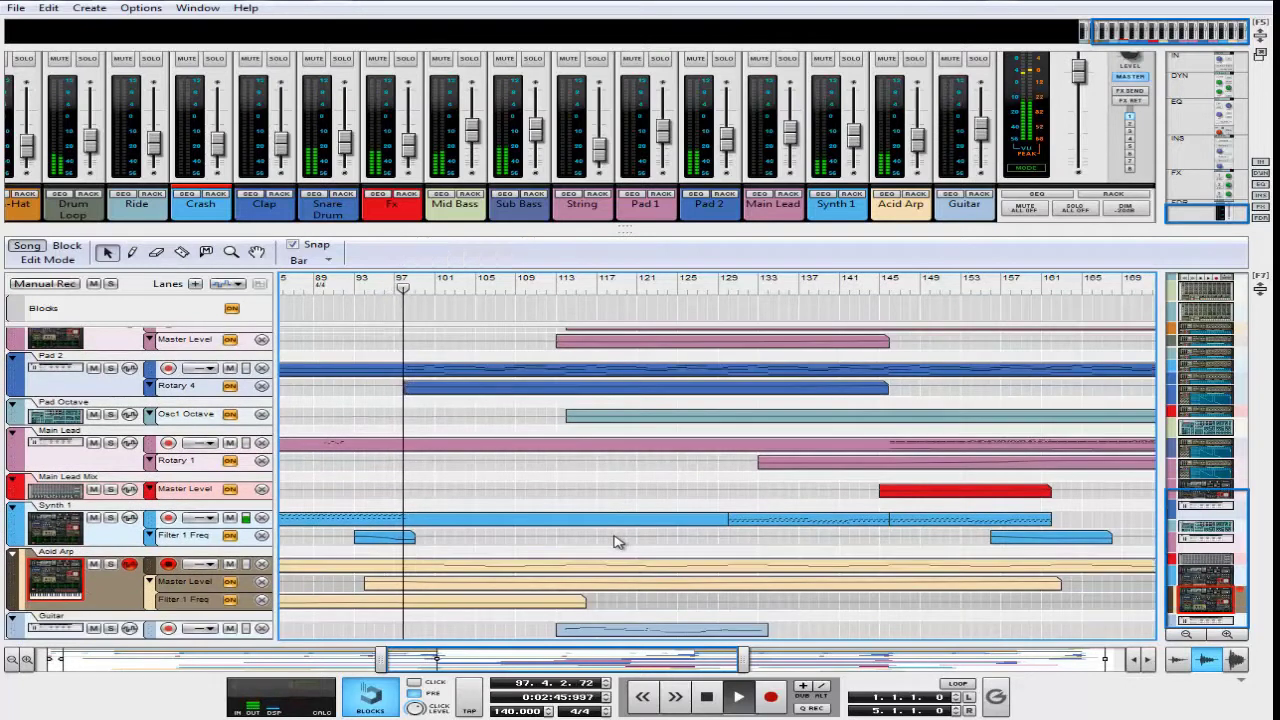
Select the Guitar track and look over the other tracks' clips up to the kick and back down around bar 105
{"action": "left_click", "coordinate": [80, 638]}
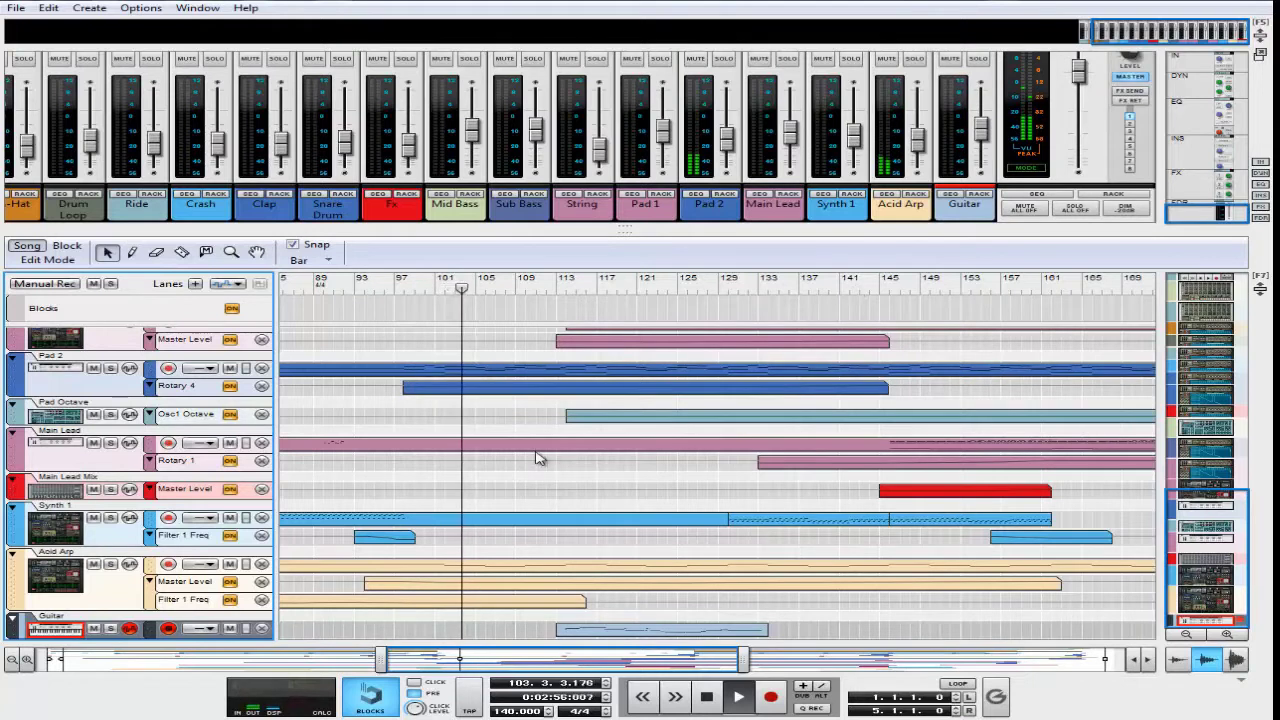
{"action": "scroll", "coordinate": [537, 485], "scroll_direction": "up", "scroll_amount": 2}
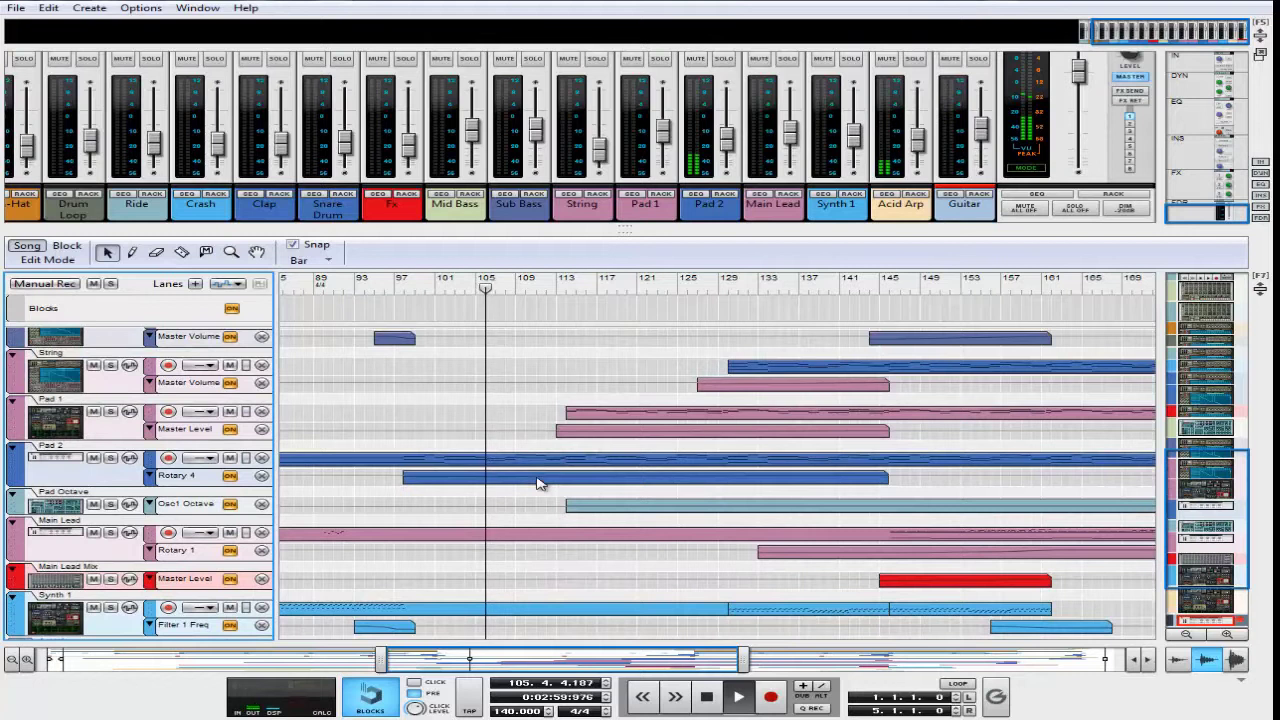
{"action": "scroll", "coordinate": [537, 485], "scroll_direction": "up", "scroll_amount": 2}
{"action": "scroll", "coordinate": [537, 485], "scroll_direction": "up", "scroll_amount": 5}
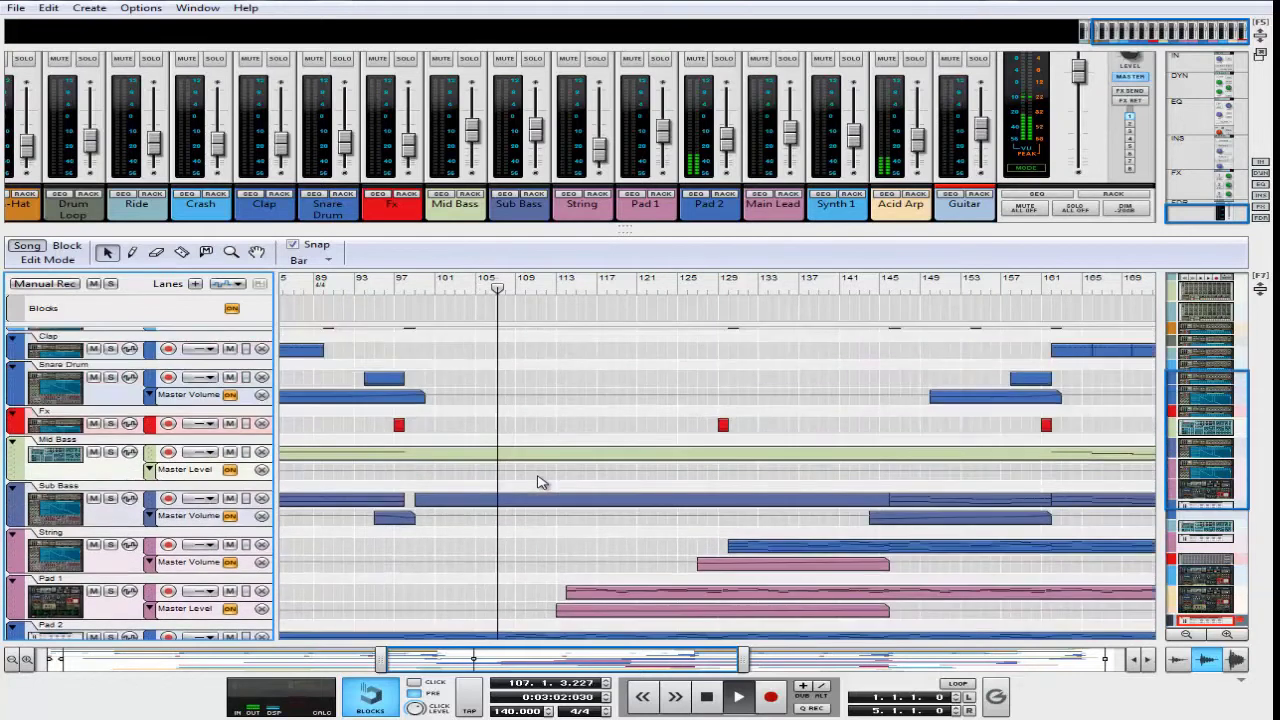
{"action": "scroll", "coordinate": [540, 483], "scroll_direction": "up", "scroll_amount": 2}
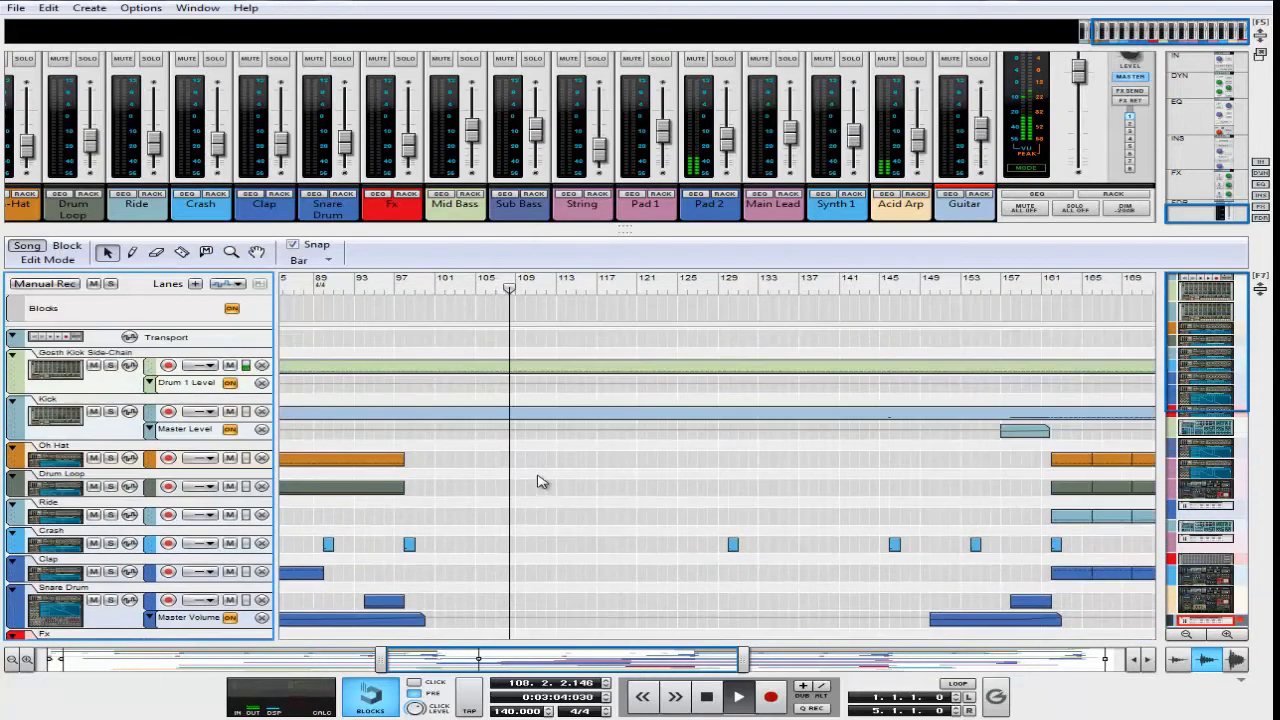
{"action": "scroll", "coordinate": [540, 483], "scroll_direction": "down", "scroll_amount": 6}
{"action": "scroll", "coordinate": [537, 482], "scroll_direction": "down", "scroll_amount": 5}
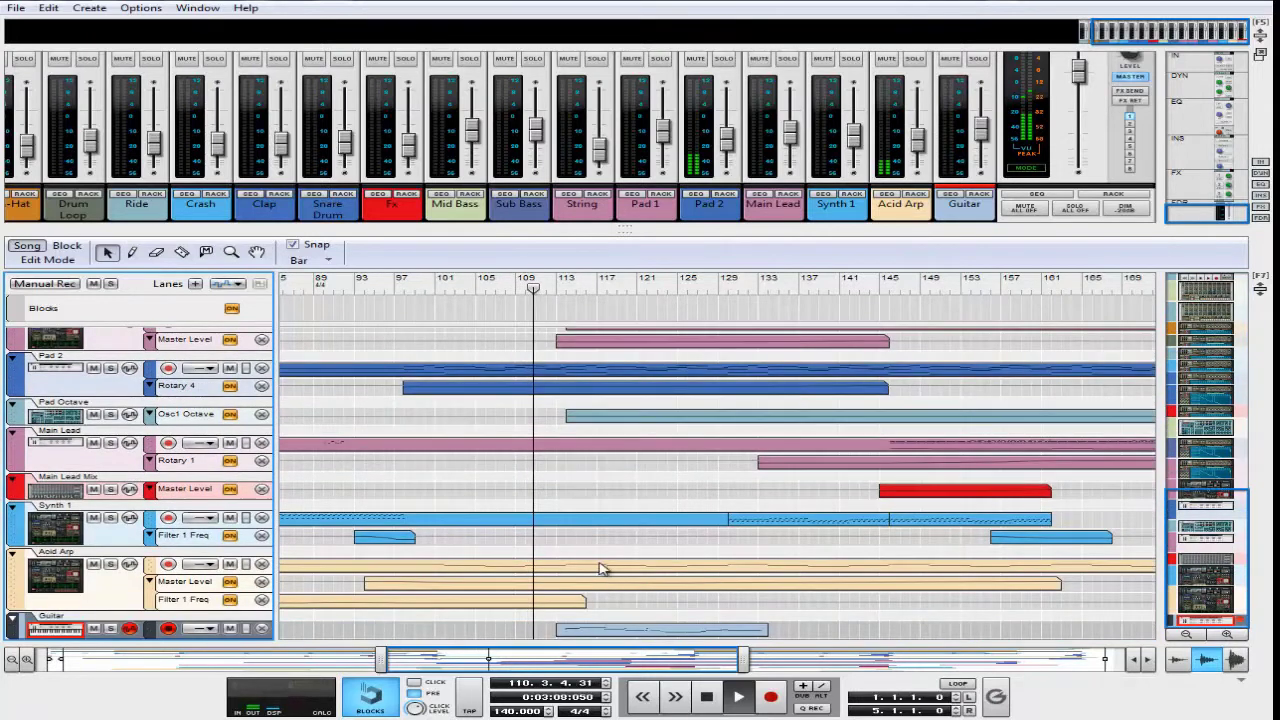
Inspect the Guitar clip starting at bar 113 in the note editor, return to the arrangement and clear the clip selection
{"action": "left_click", "coordinate": [640, 631]}
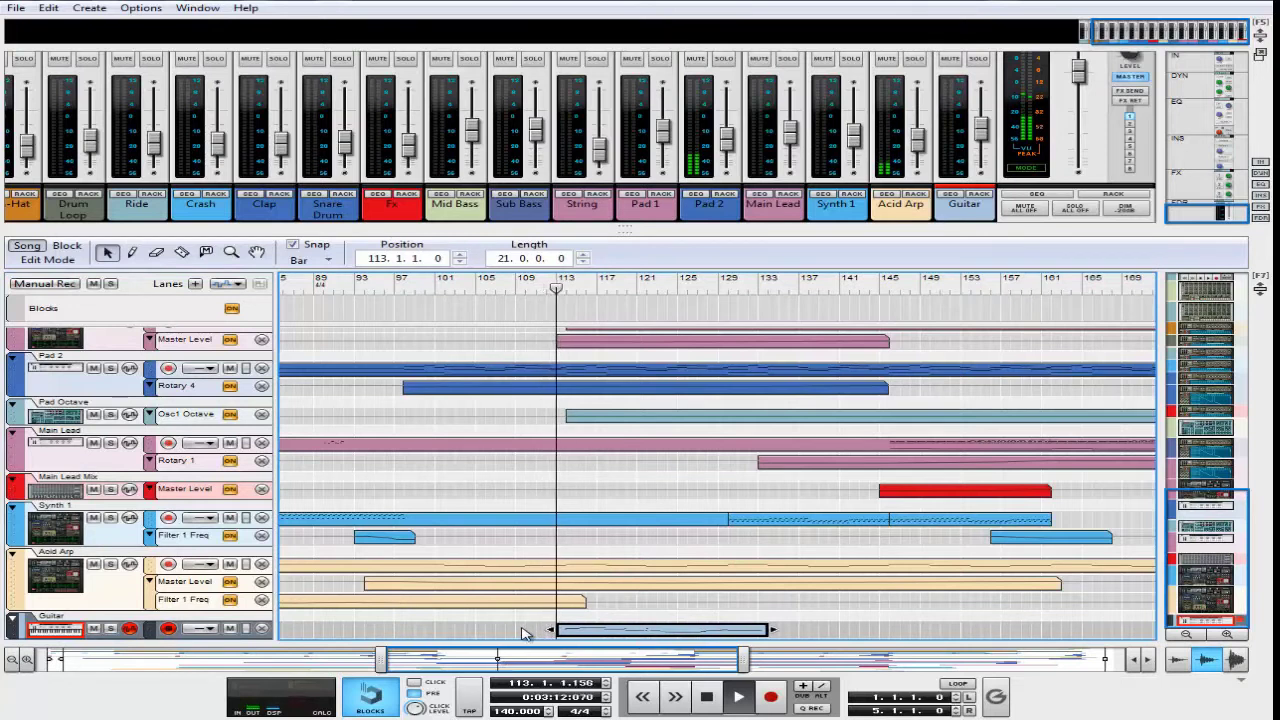
{"action": "left_click", "coordinate": [519, 631]}
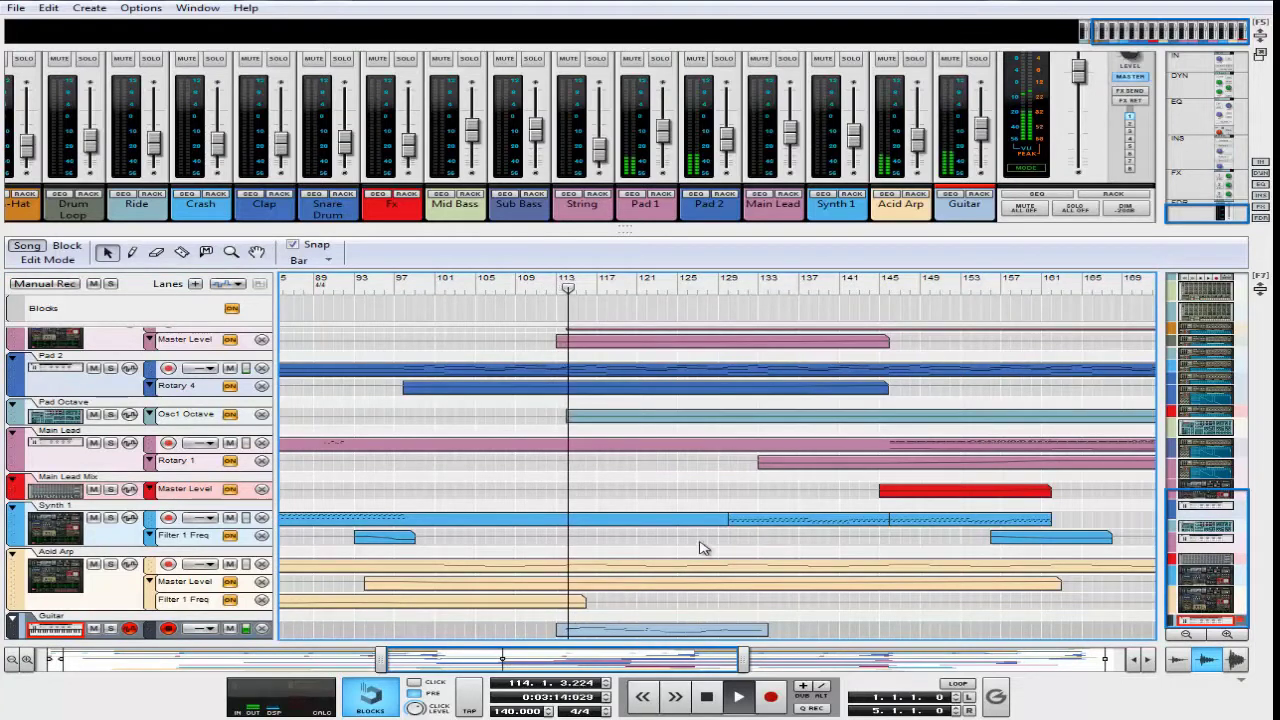
{"action": "double_click", "coordinate": [645, 631]}
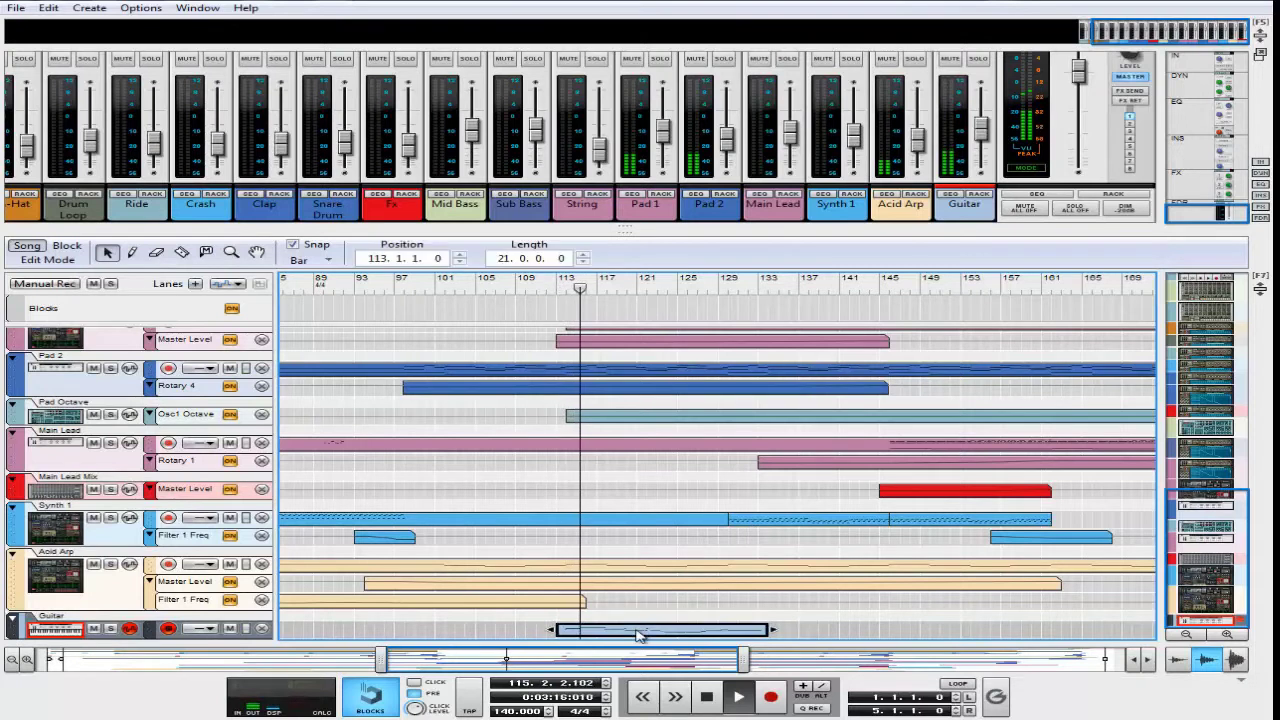
{"action": "left_click", "coordinate": [68, 261]}
{"action": "left_click", "coordinate": [557, 543]}
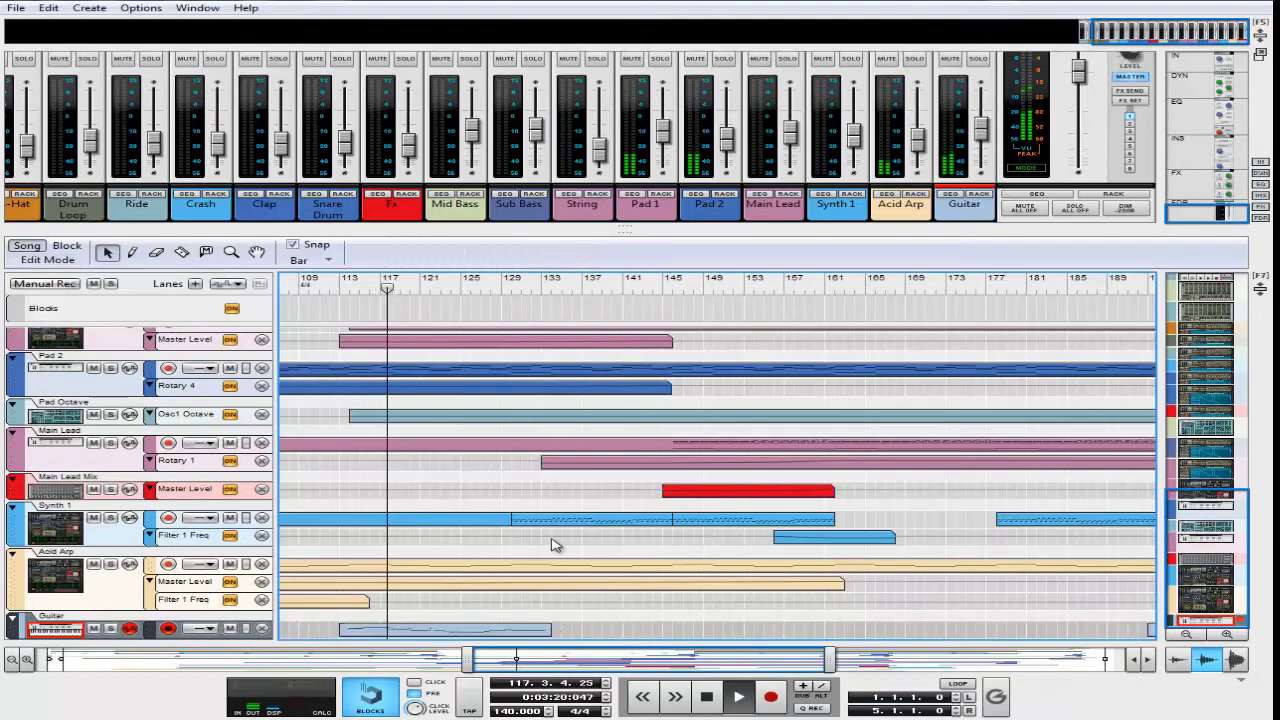
Inspect the notes of the Fx clip at bar 129, return to the arrangement and clear the clip selection
{"action": "scroll", "coordinate": [548, 543], "scroll_direction": "up", "scroll_amount": 1}
{"action": "scroll", "coordinate": [548, 543], "scroll_direction": "up", "scroll_amount": 1}
{"action": "scroll", "coordinate": [545, 542], "scroll_direction": "up", "scroll_amount": 1}
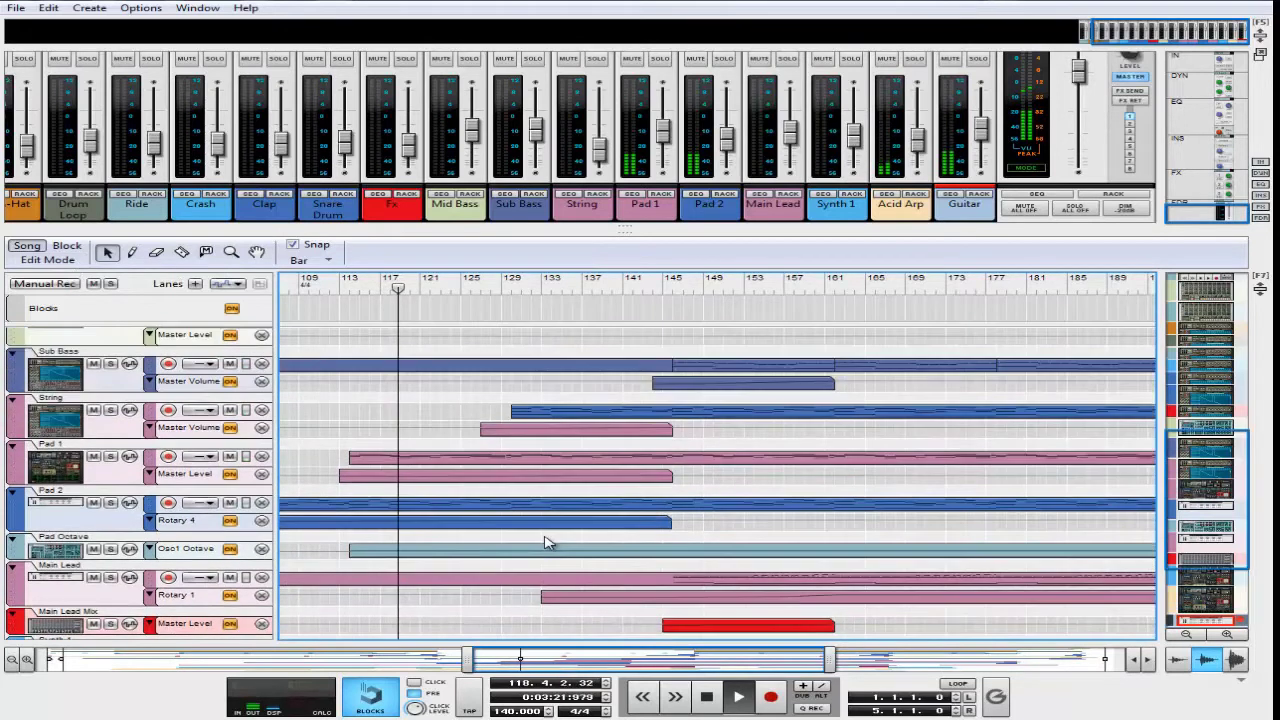
{"action": "scroll", "coordinate": [545, 542], "scroll_direction": "up", "scroll_amount": 4}
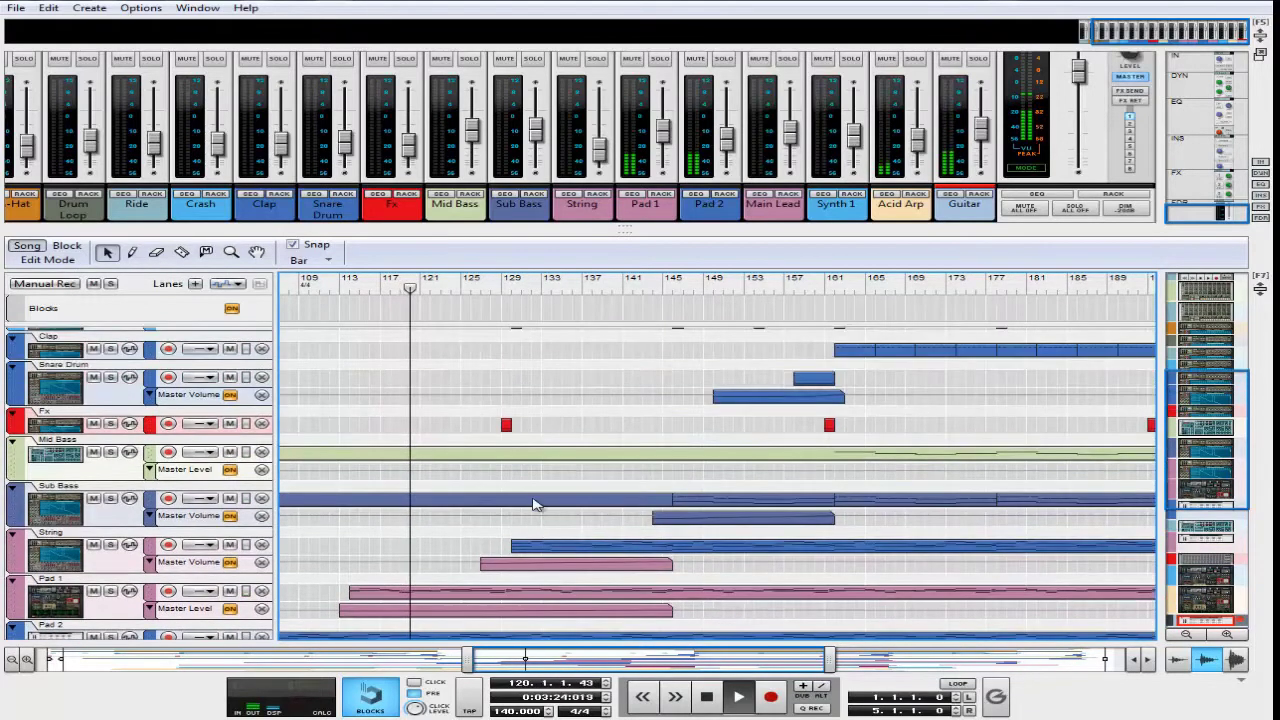
{"action": "left_click", "coordinate": [506, 426]}
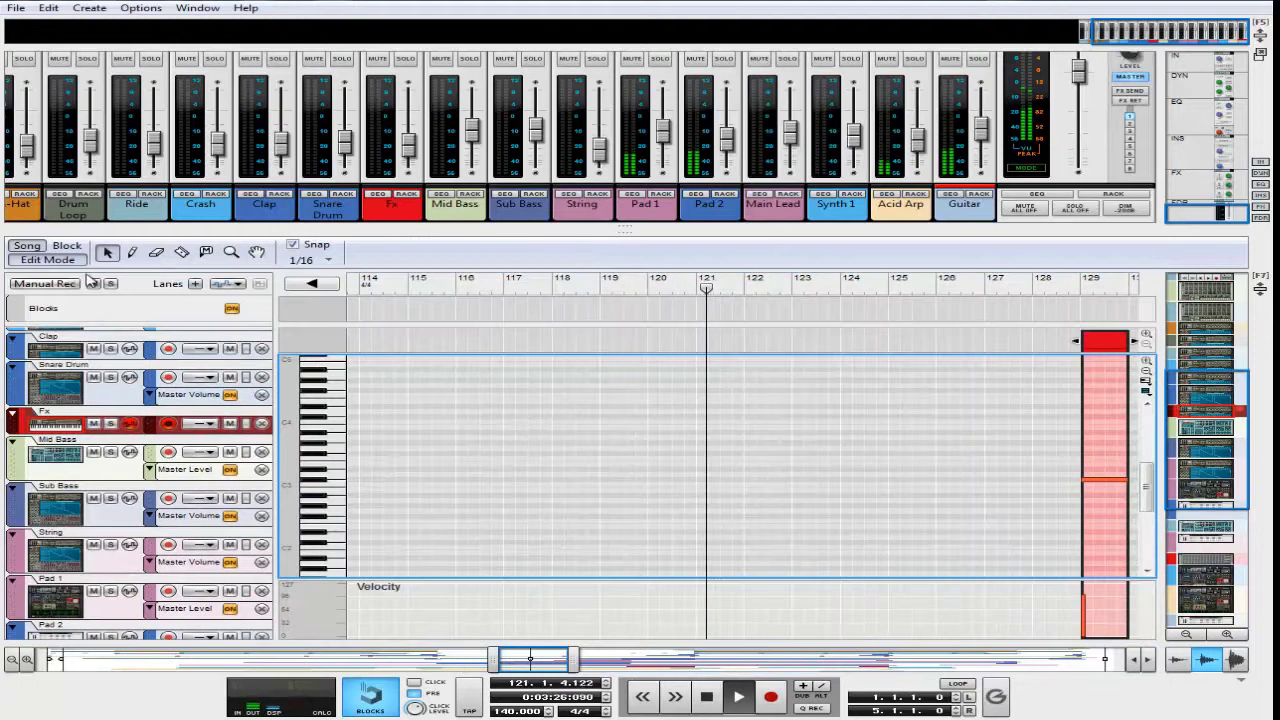
{"action": "left_click", "coordinate": [27, 247]}
{"action": "left_click", "coordinate": [500, 400]}
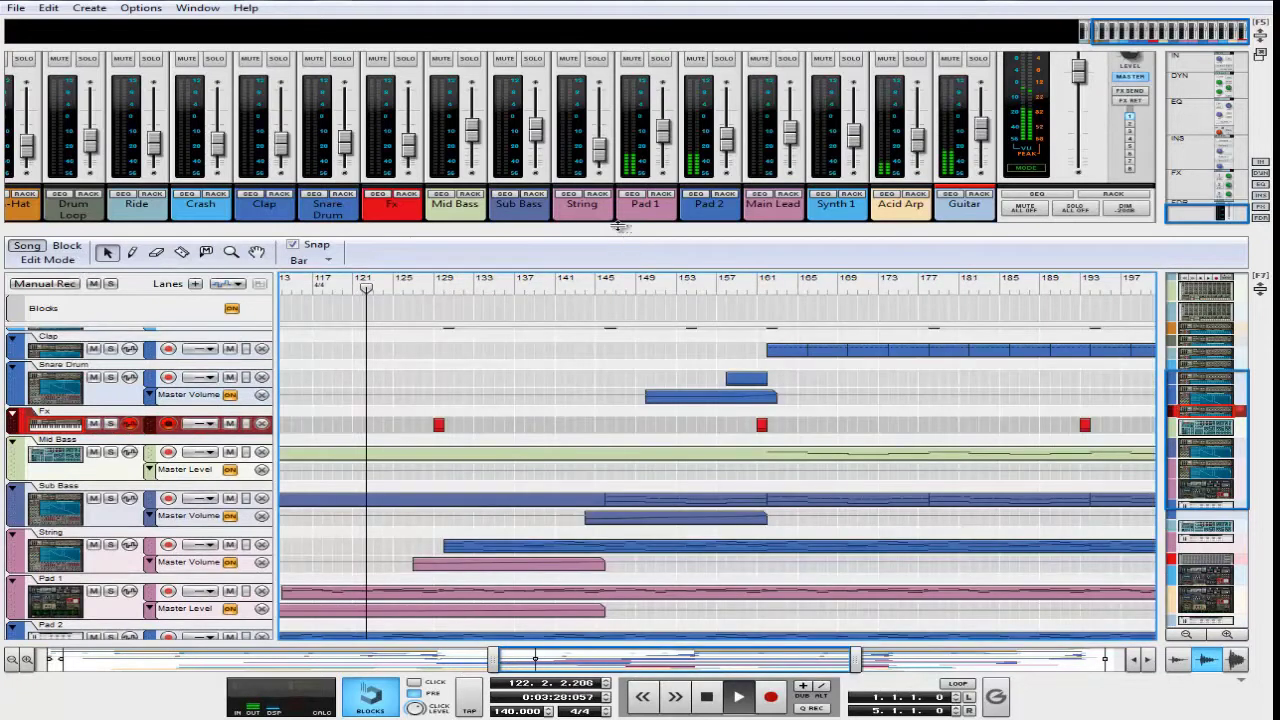
Inspect the notes and velocities of the long Pad 1 clip starting at bar 114, and return to the arrangement
{"action": "scroll", "coordinate": [534, 423], "scroll_direction": "down", "scroll_amount": 1}
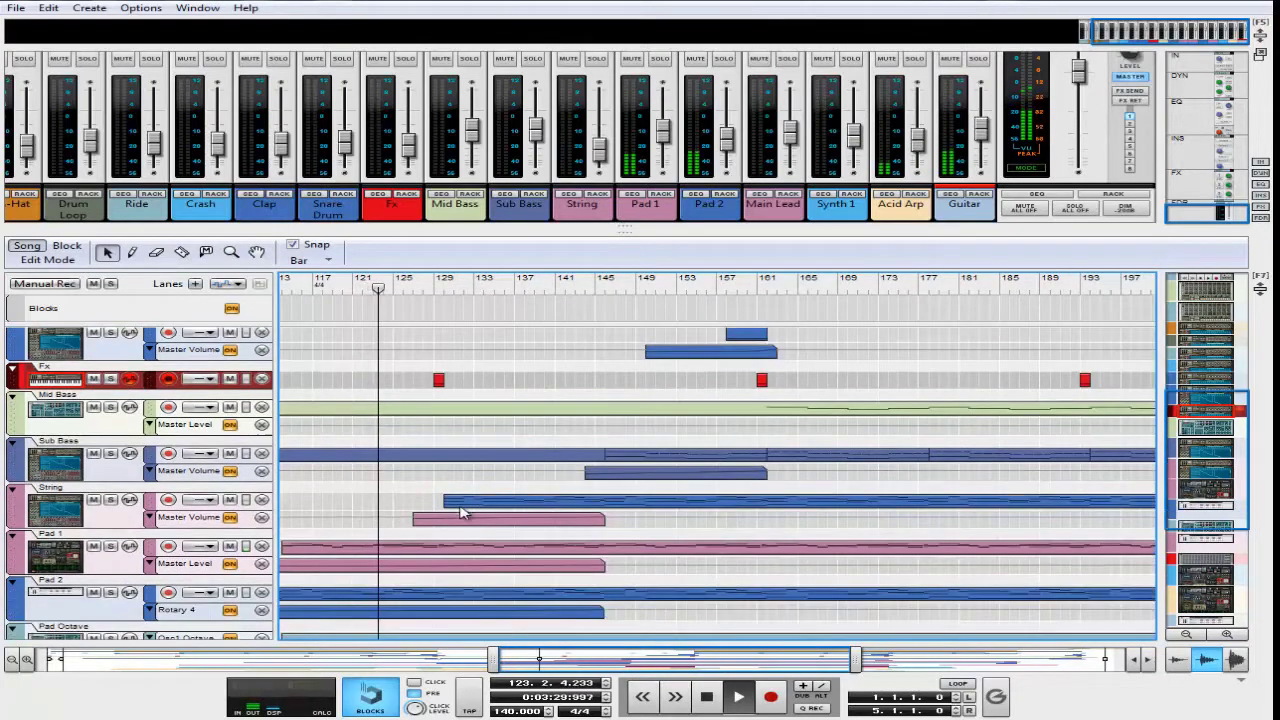
{"action": "double_click", "coordinate": [425, 549]}
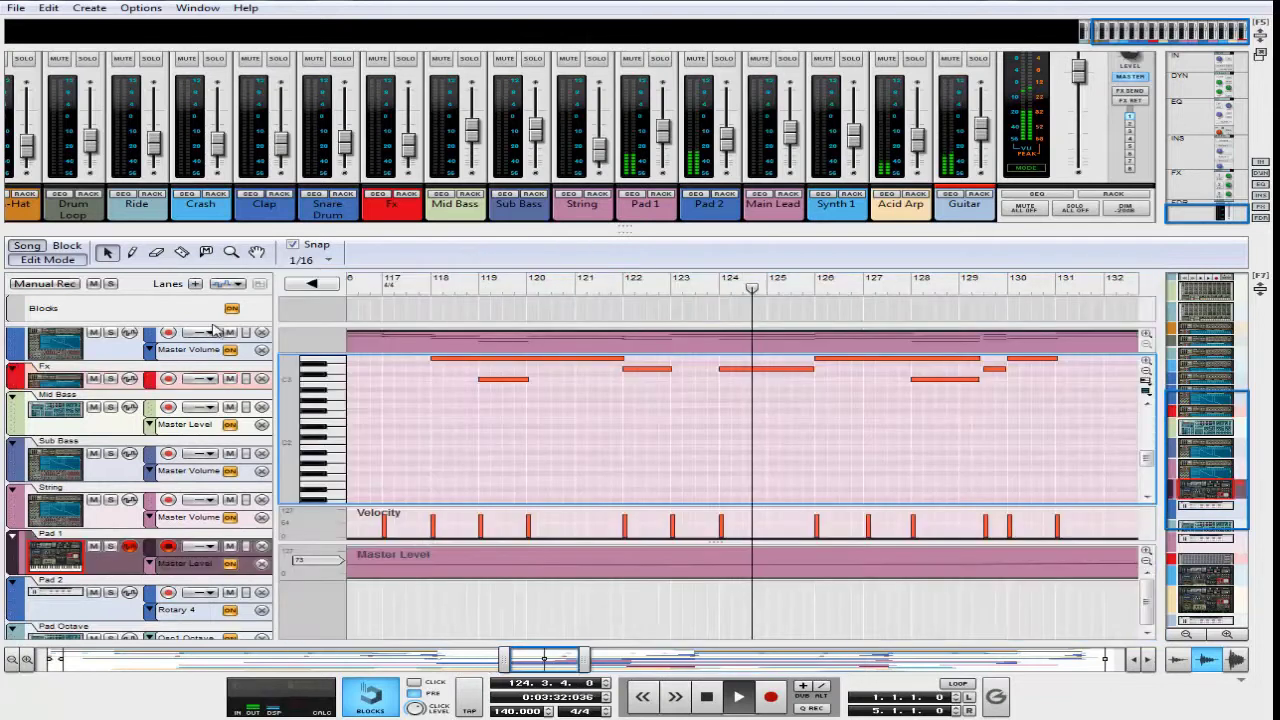
{"action": "left_click", "coordinate": [57, 262]}
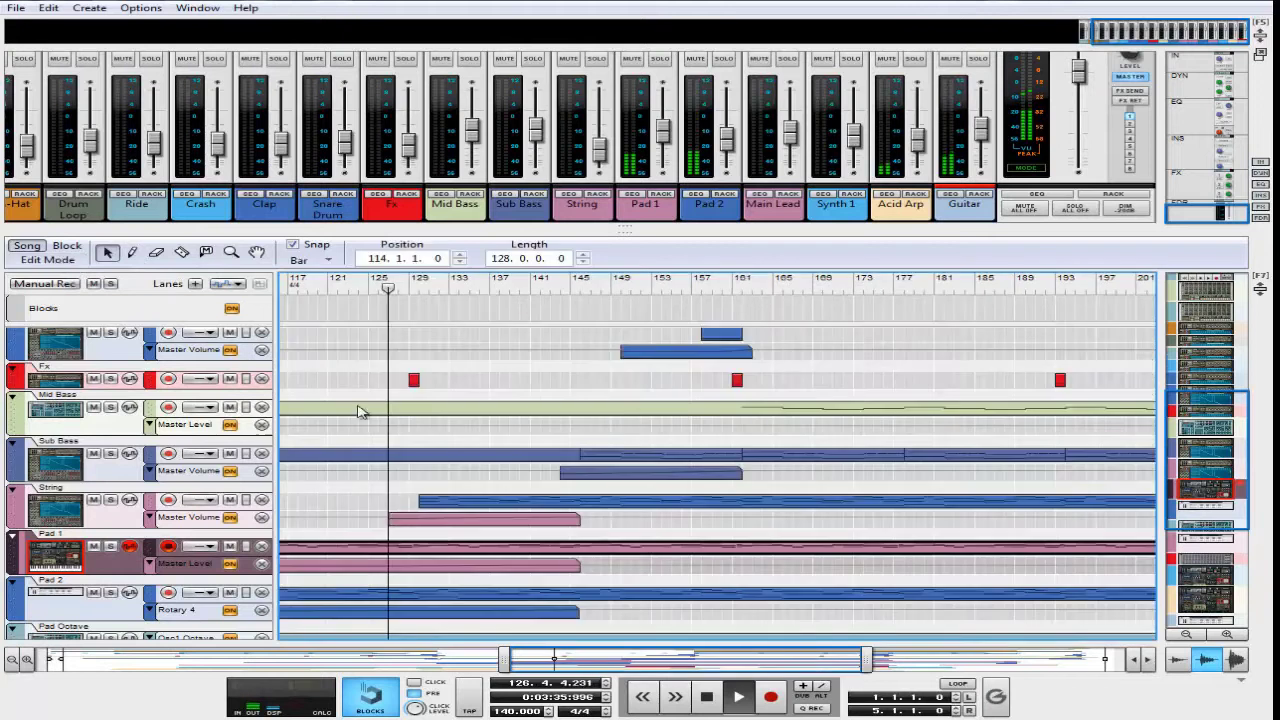
Inspect the lower and higher notes of the String clip starting at bar 130, return to the arrangement and deselect the clip
{"action": "left_click", "coordinate": [443, 506]}
{"action": "double_click", "coordinate": [443, 506]}
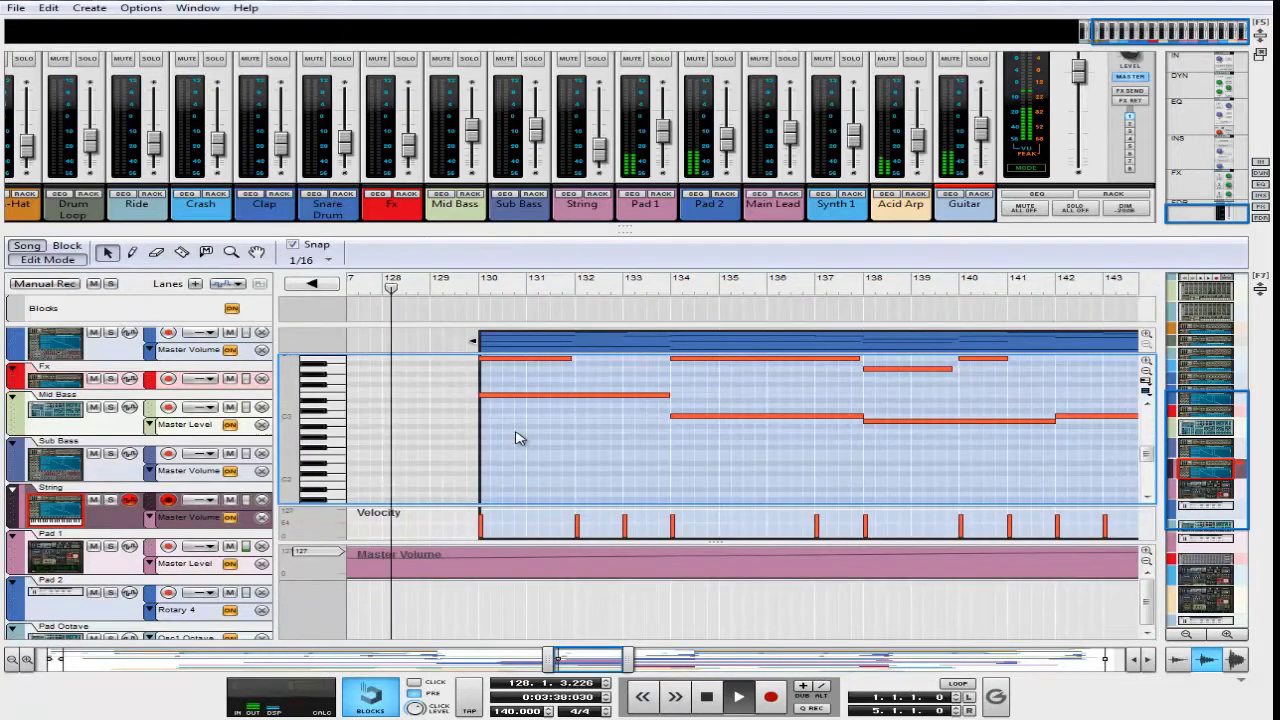
{"action": "scroll", "coordinate": [420, 416], "scroll_direction": "up", "scroll_amount": 2}
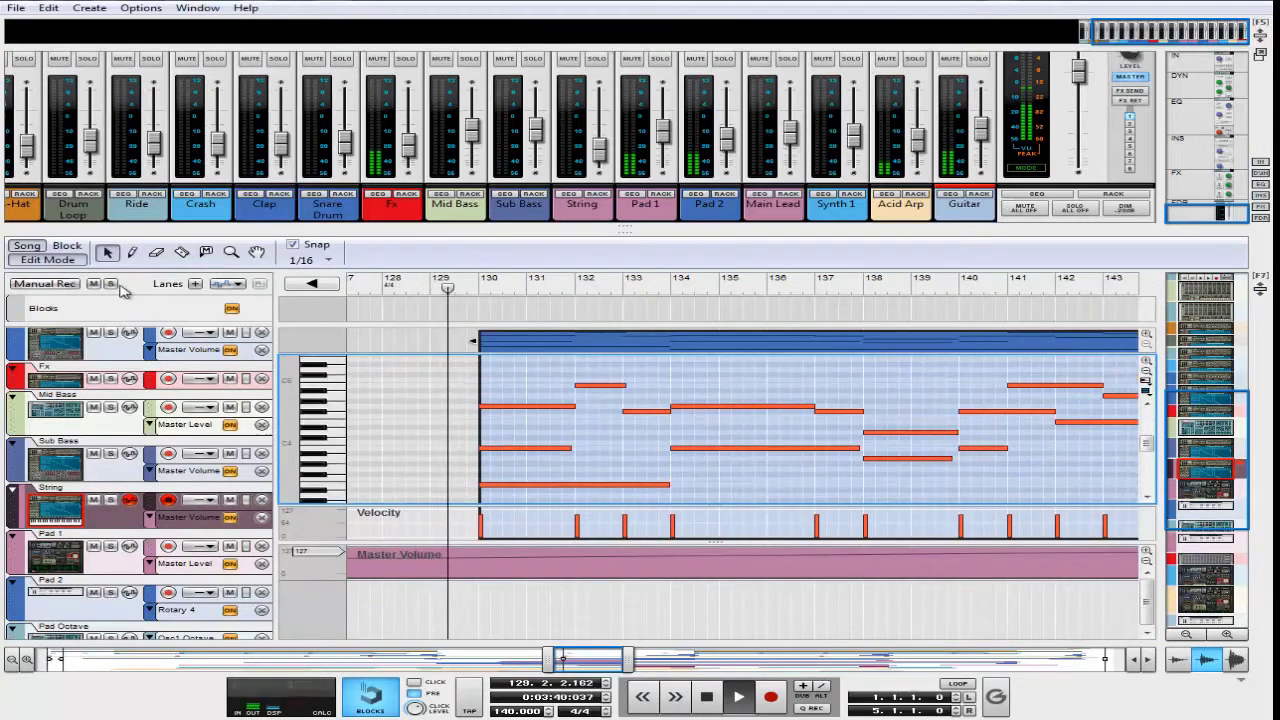
{"action": "left_click", "coordinate": [62, 261]}
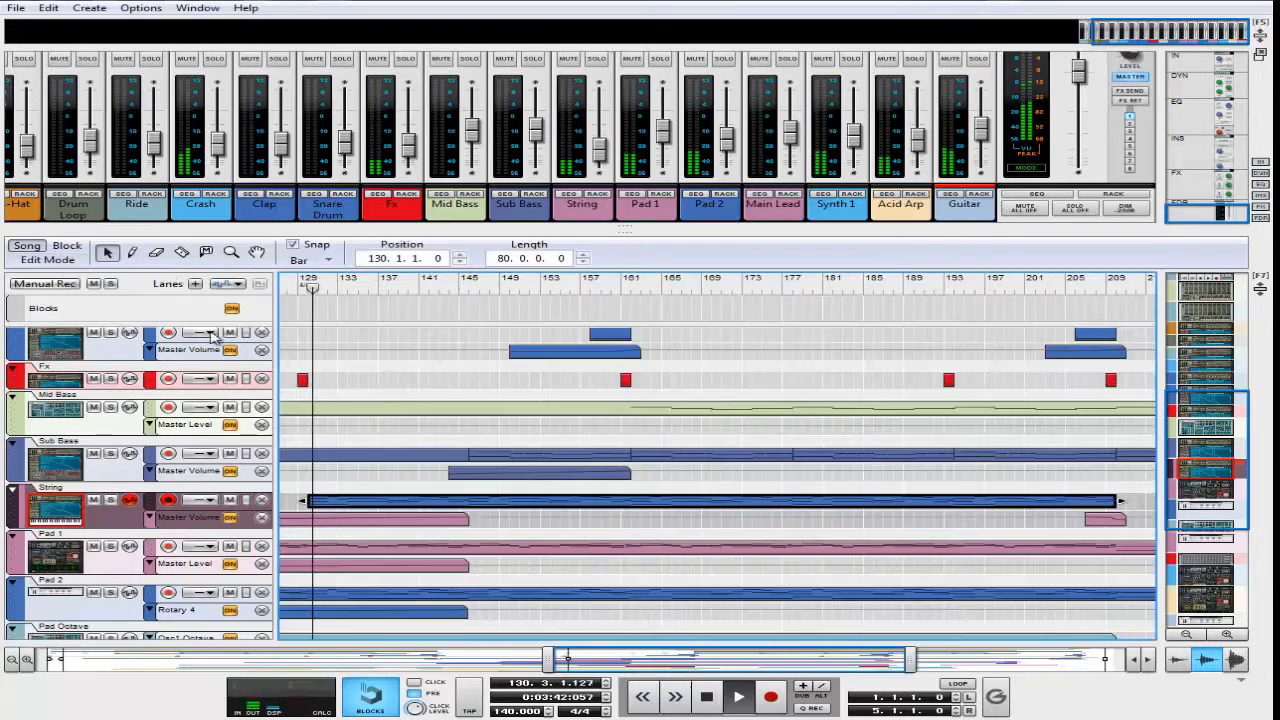
{"action": "left_click", "coordinate": [396, 484]}
Inspect the notes of the Synth 1 clip starting at bar 130, return to the arrangement and deselect the clip
{"action": "scroll", "coordinate": [402, 502], "scroll_direction": "down", "scroll_amount": 1}
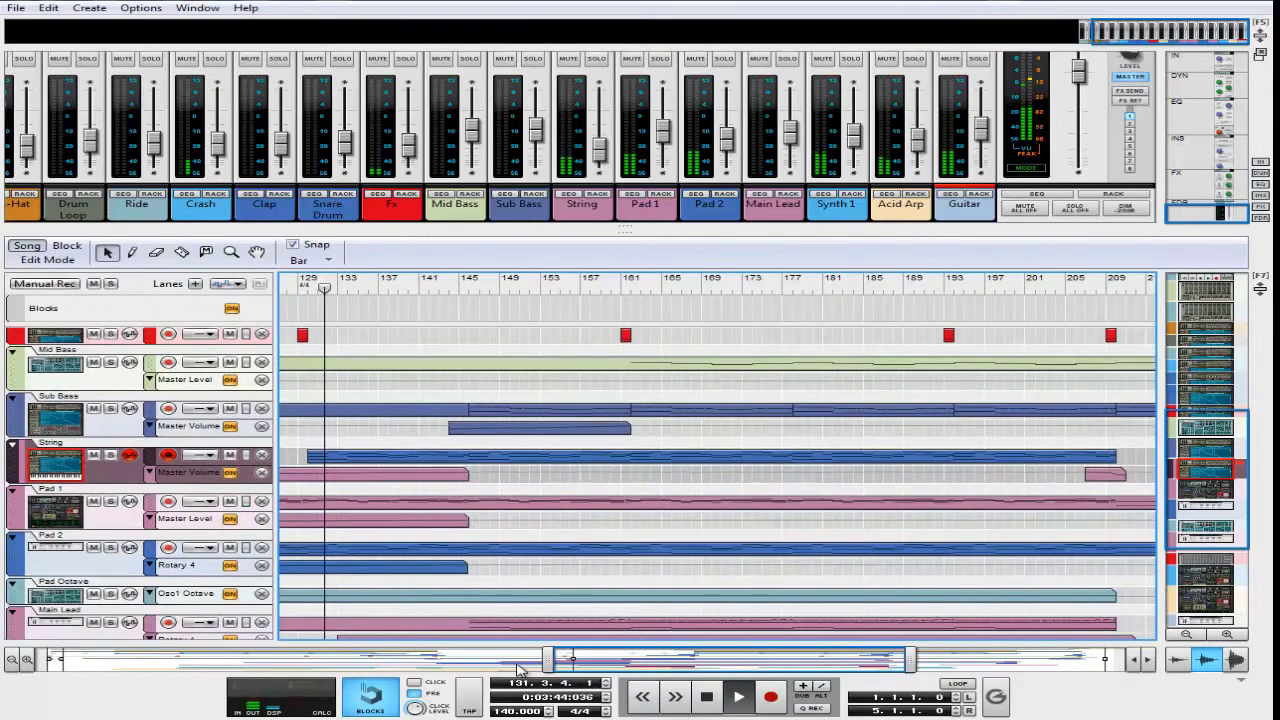
{"action": "left_click_drag", "start_coordinate": [563, 660], "coordinate": [505, 660]}
{"action": "scroll", "coordinate": [502, 561], "scroll_direction": "down", "scroll_amount": 1}
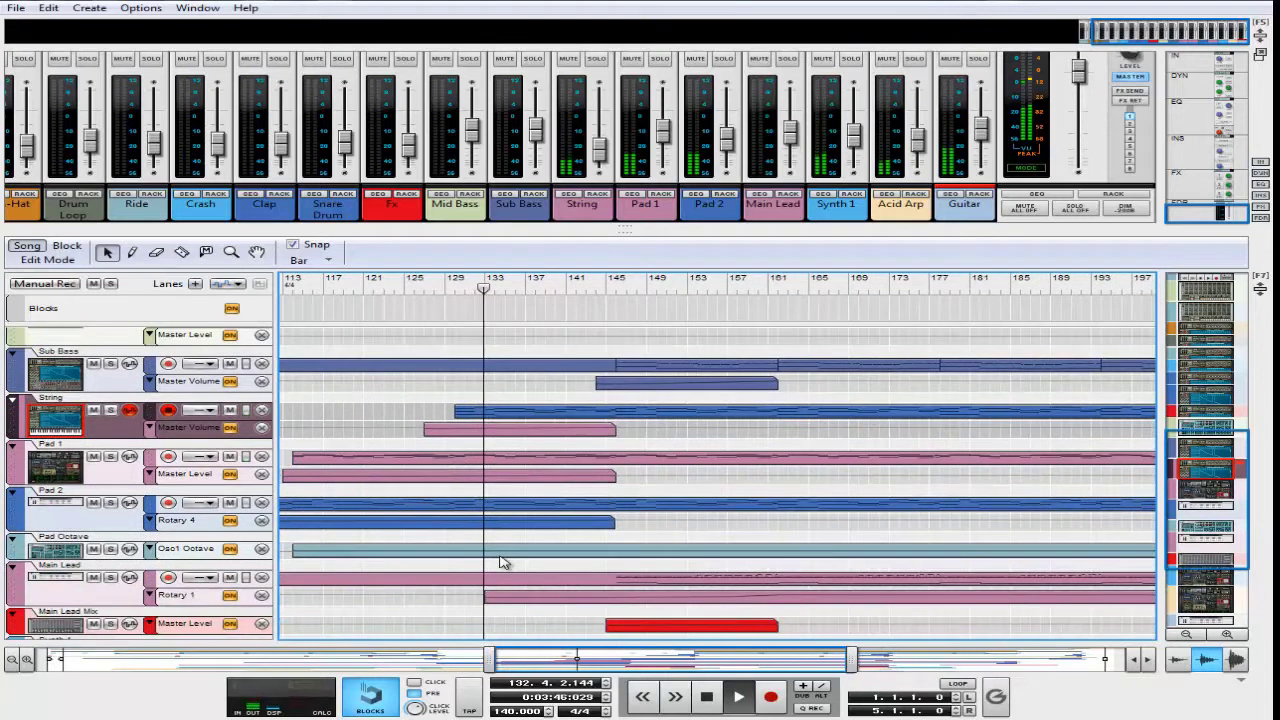
{"action": "scroll", "coordinate": [528, 429], "scroll_direction": "down", "scroll_amount": 1}
{"action": "scroll", "coordinate": [527, 430], "scroll_direction": "down", "scroll_amount": 1}
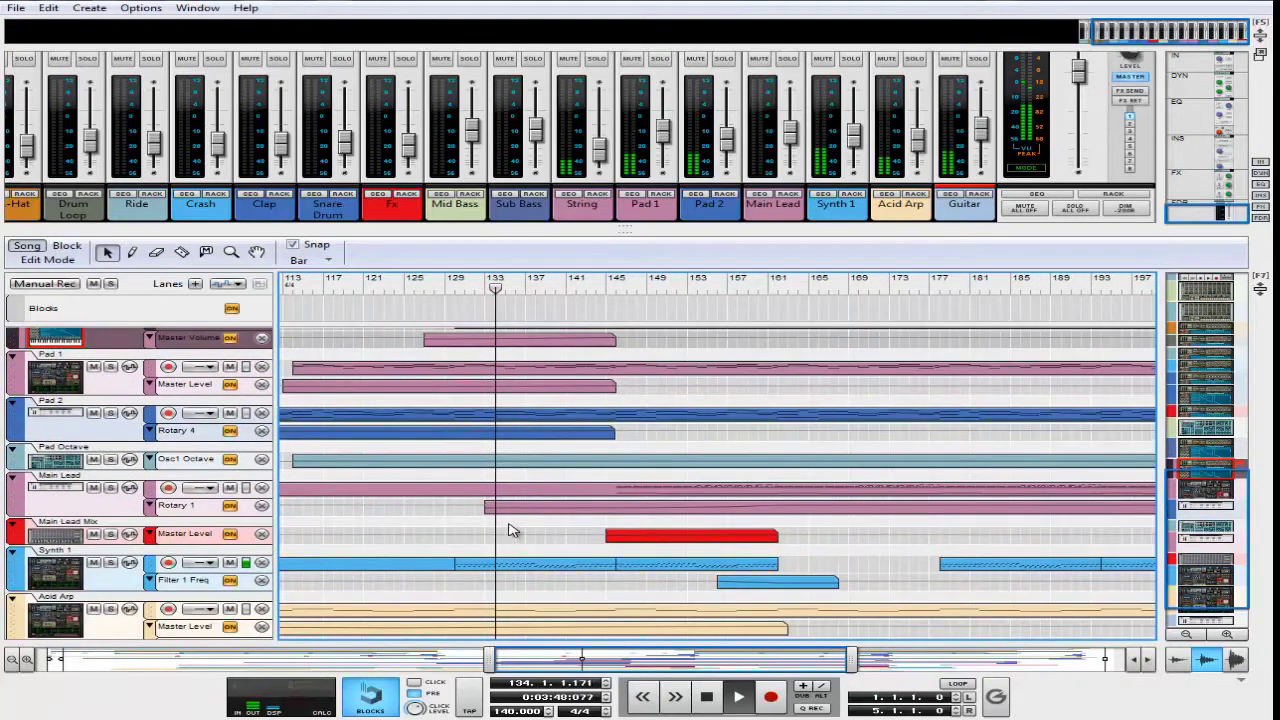
{"action": "double_click", "coordinate": [520, 563]}
{"action": "scroll", "coordinate": [615, 437], "scroll_direction": "up", "scroll_amount": 1}
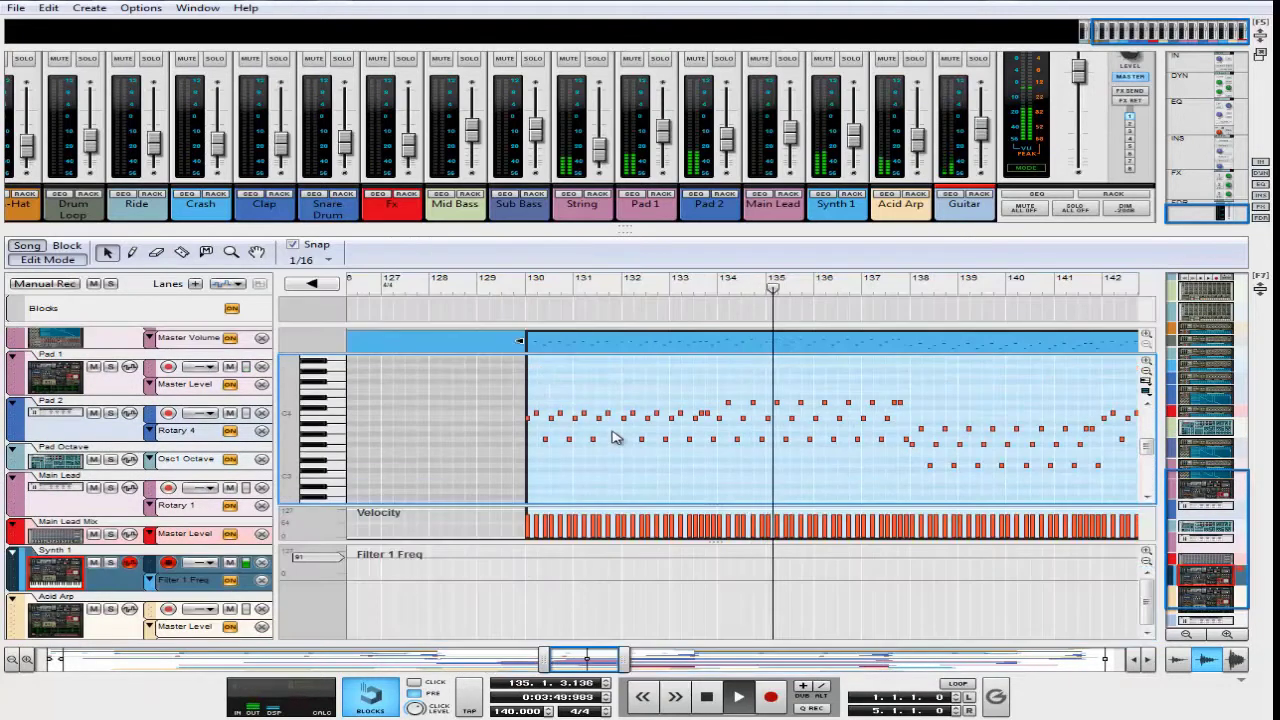
{"action": "left_click", "coordinate": [70, 258]}
{"action": "left_click", "coordinate": [687, 543]}
Inspect the notes of the long Main Lead clip across its full length to bar 209, and return to the arrangement
{"action": "scroll", "coordinate": [687, 543], "scroll_direction": "down", "scroll_amount": 1}
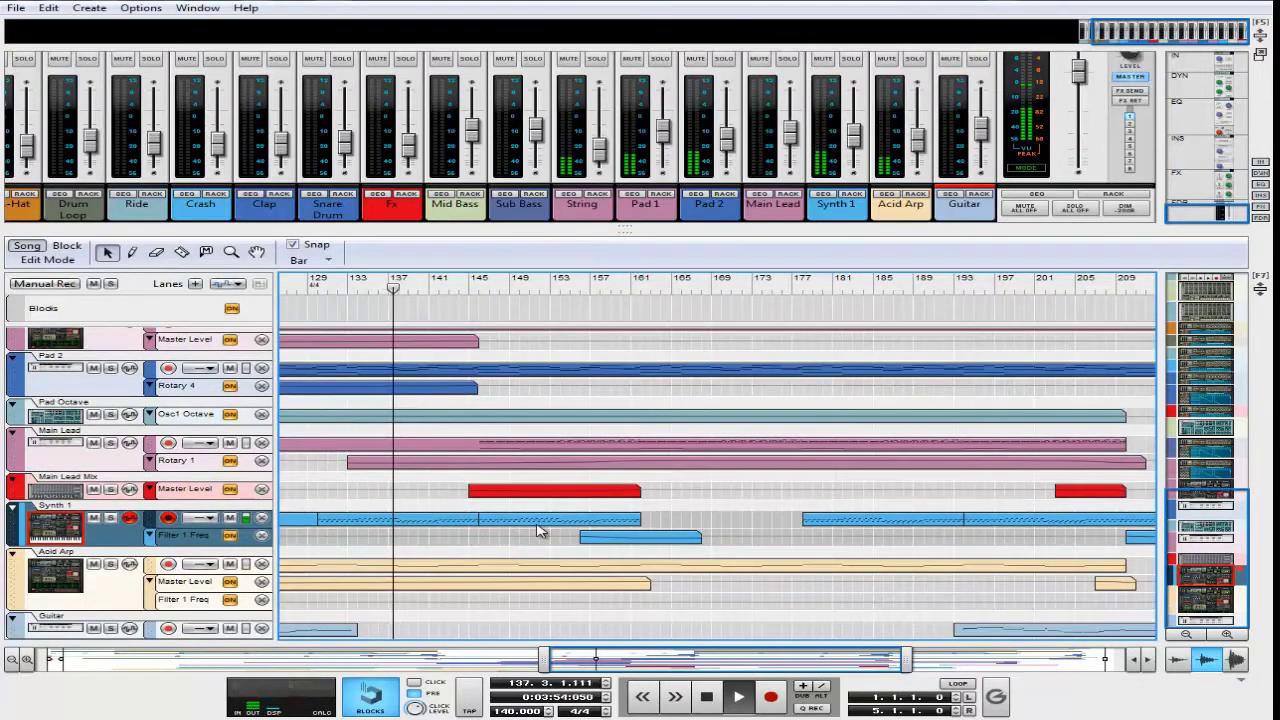
{"action": "left_click", "coordinate": [540, 524]}
{"action": "double_click", "coordinate": [520, 447]}
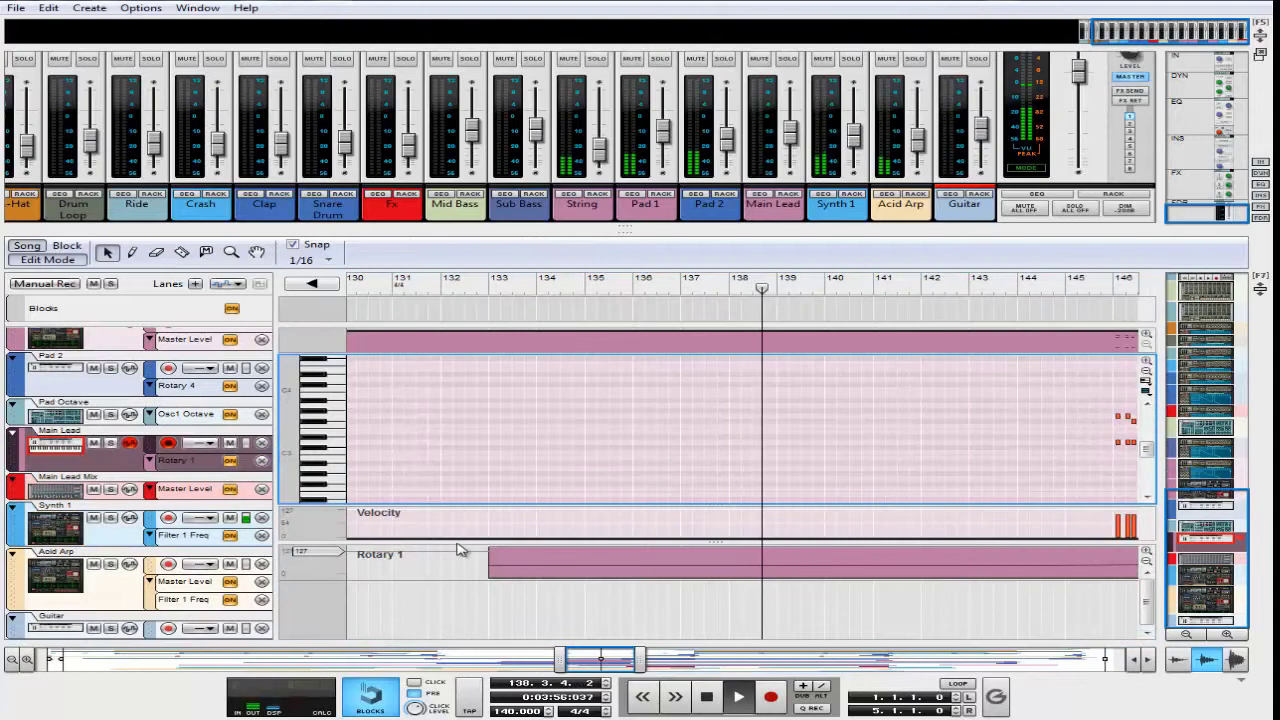
{"action": "left_click_drag", "start_coordinate": [600, 663], "coordinate": [968, 662]}
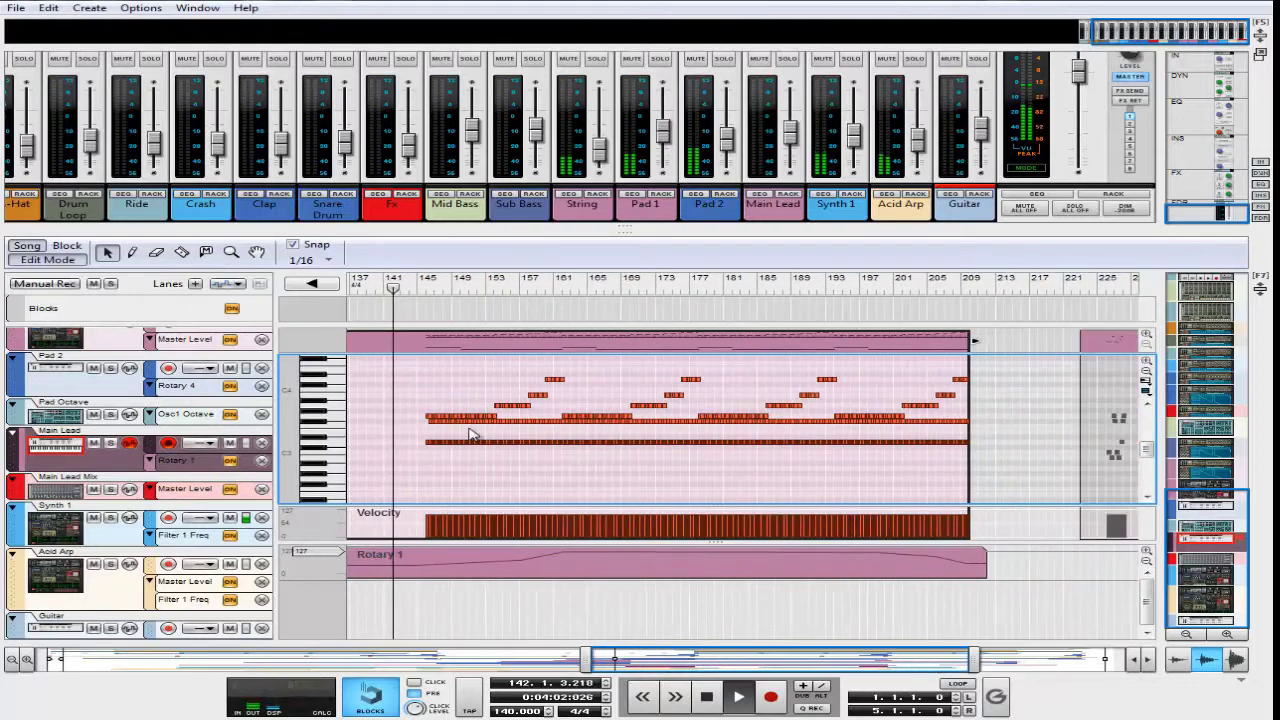
{"action": "left_click", "coordinate": [60, 262]}
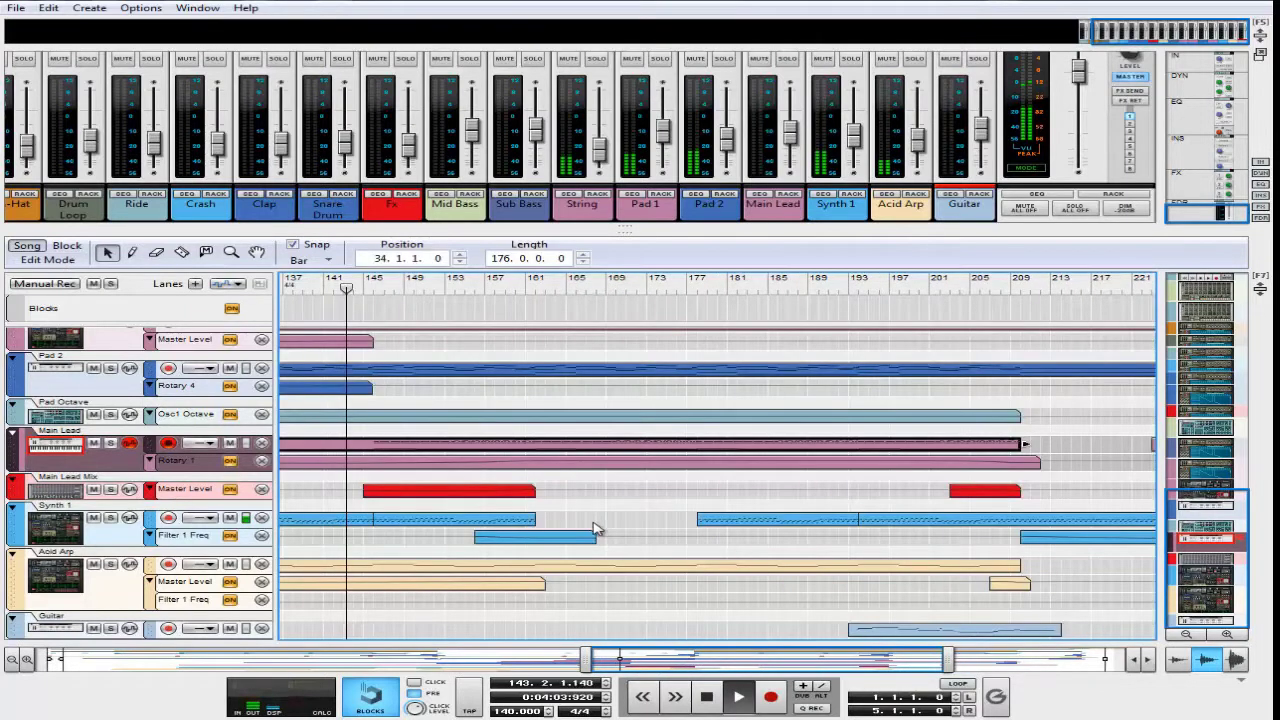
Examine the arrangement between bars 137 and 221, from Main Lead up to the drum tracks and back down to Acid Arp
{"action": "scroll", "coordinate": [594, 529], "scroll_direction": "up", "scroll_amount": 1}
{"action": "scroll", "coordinate": [594, 529], "scroll_direction": "up", "scroll_amount": 1}
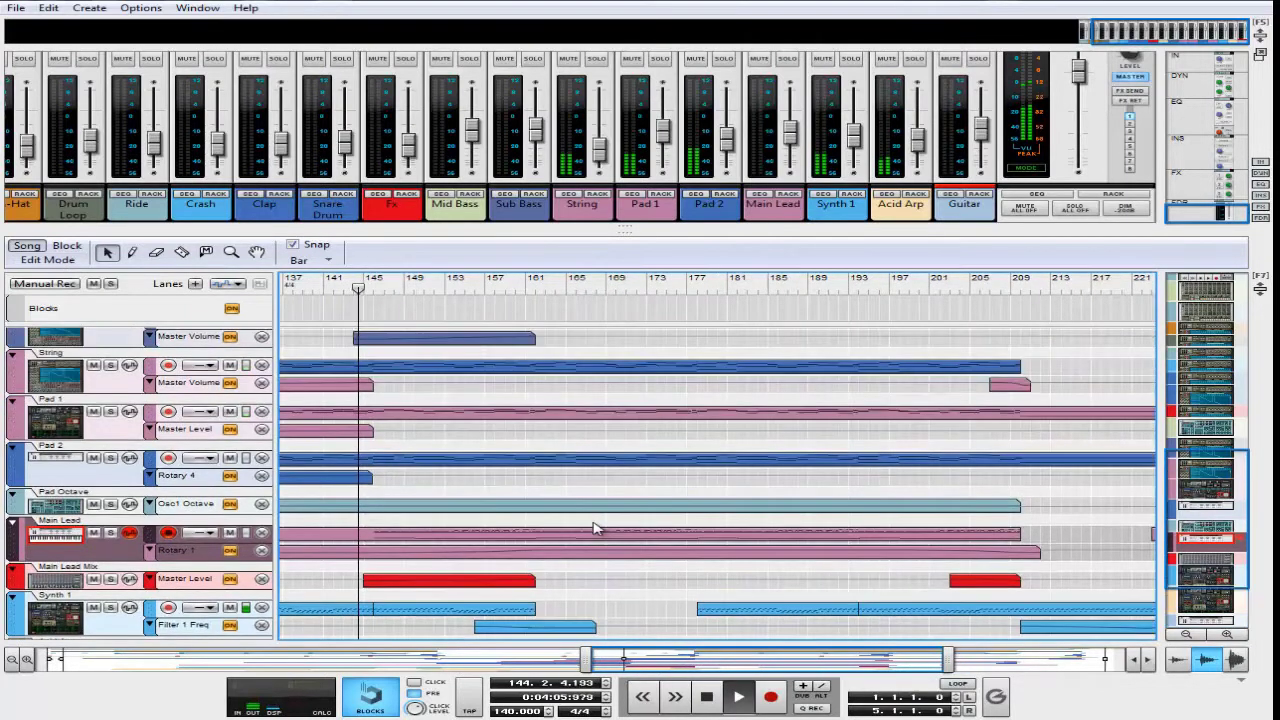
{"action": "scroll", "coordinate": [594, 529], "scroll_direction": "up", "scroll_amount": 2}
{"action": "scroll", "coordinate": [594, 529], "scroll_direction": "up", "scroll_amount": 3}
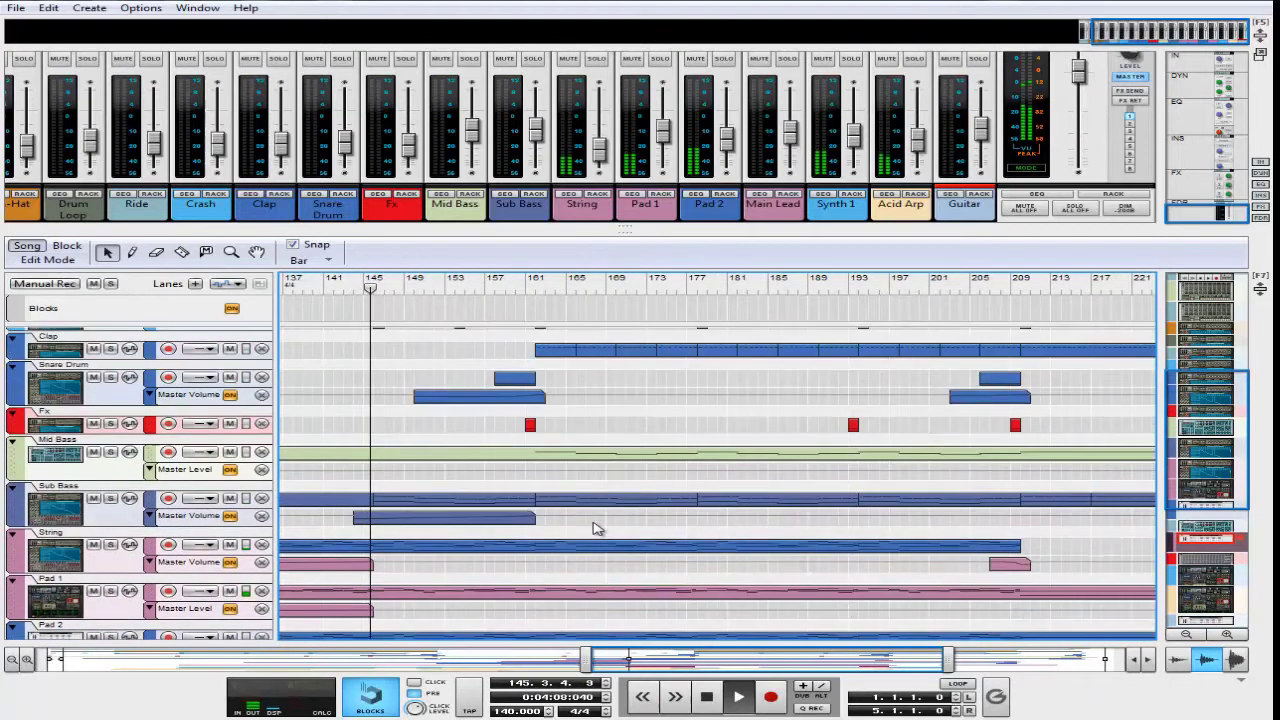
{"action": "scroll", "coordinate": [594, 529], "scroll_direction": "up", "scroll_amount": 3}
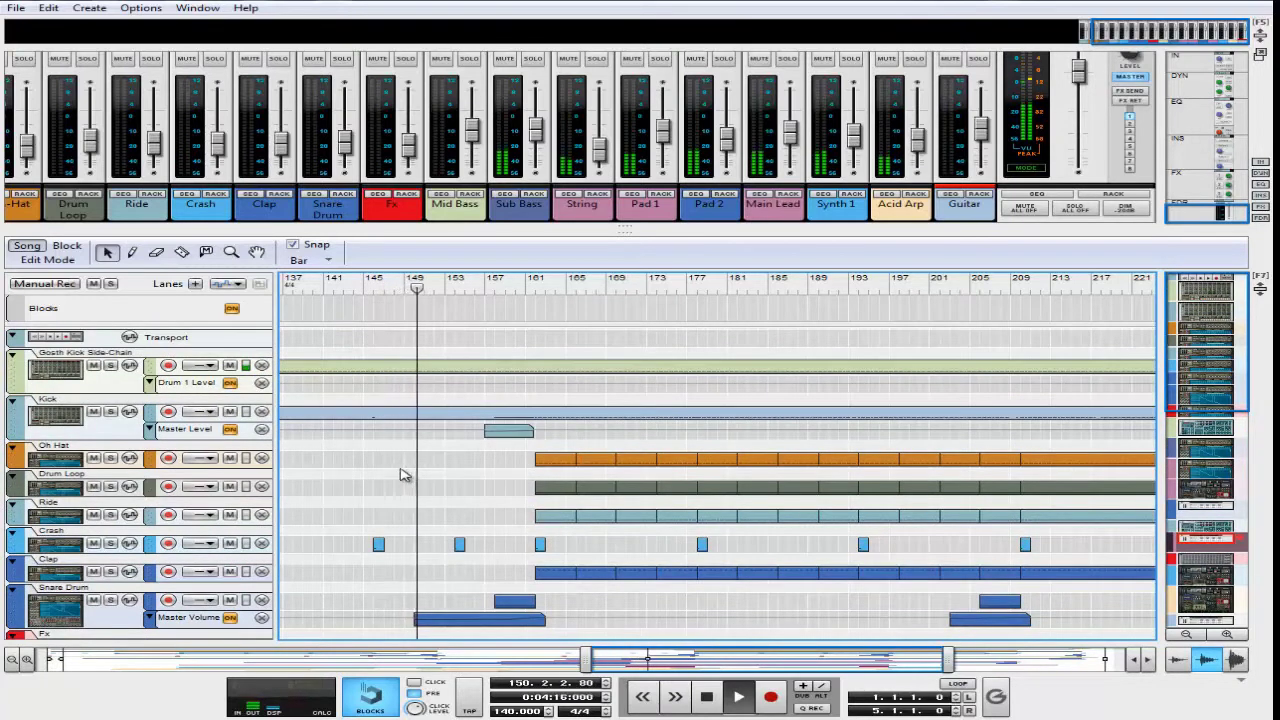
{"action": "scroll", "coordinate": [400, 475], "scroll_direction": "down", "scroll_amount": 1}
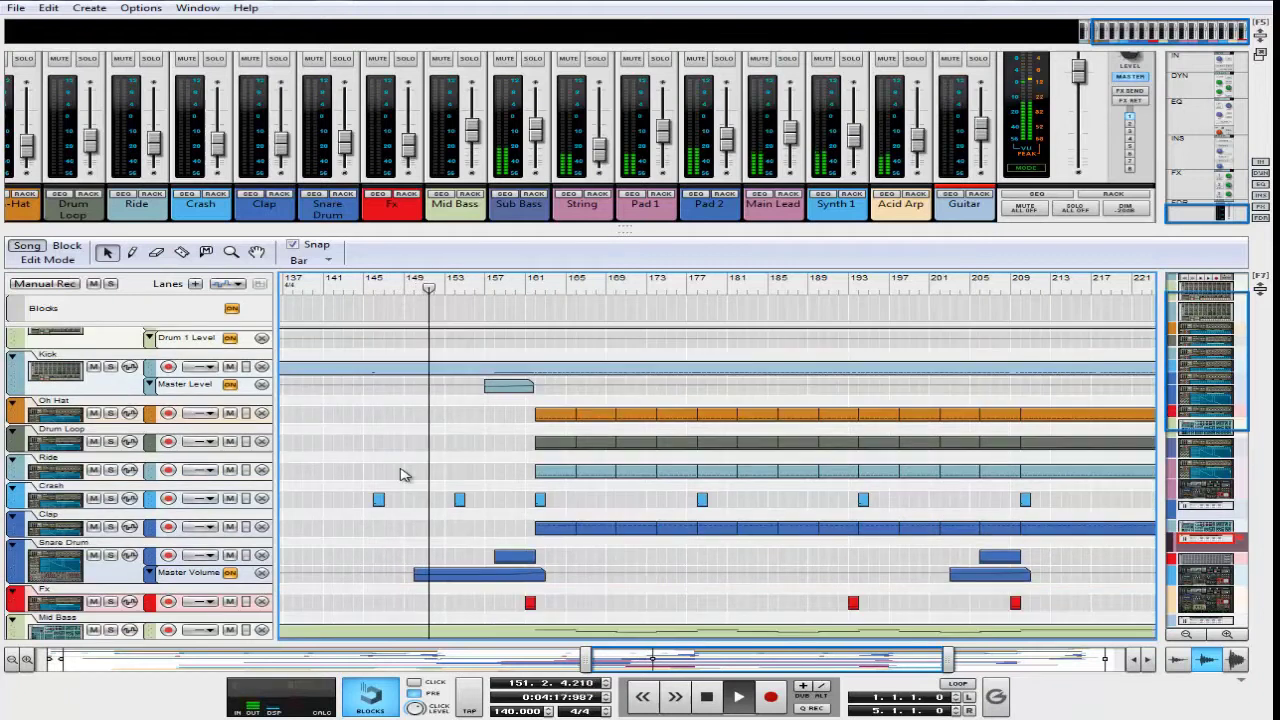
{"action": "scroll", "coordinate": [400, 475], "scroll_direction": "down", "scroll_amount": 1}
{"action": "scroll", "coordinate": [400, 475], "scroll_direction": "down", "scroll_amount": 1}
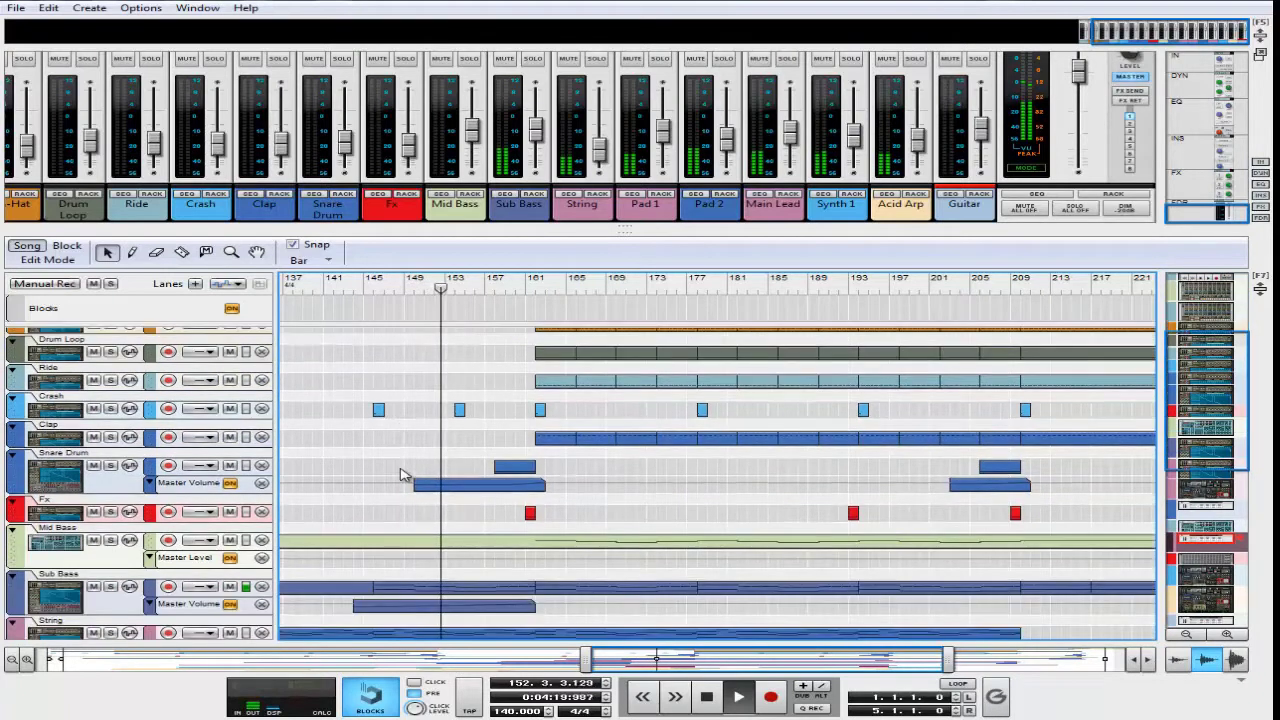
{"action": "scroll", "coordinate": [400, 475], "scroll_direction": "down", "scroll_amount": 2}
{"action": "scroll", "coordinate": [400, 475], "scroll_direction": "down", "scroll_amount": 1}
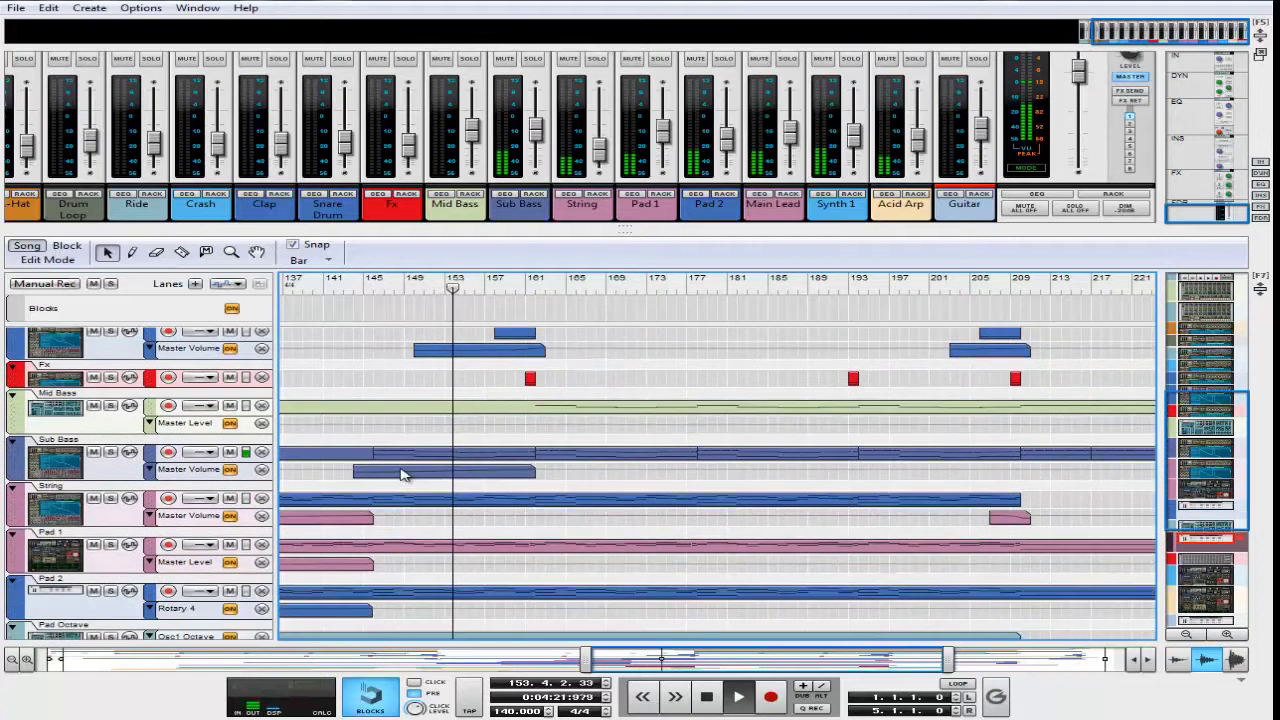
{"action": "scroll", "coordinate": [400, 475], "scroll_direction": "down", "scroll_amount": 1}
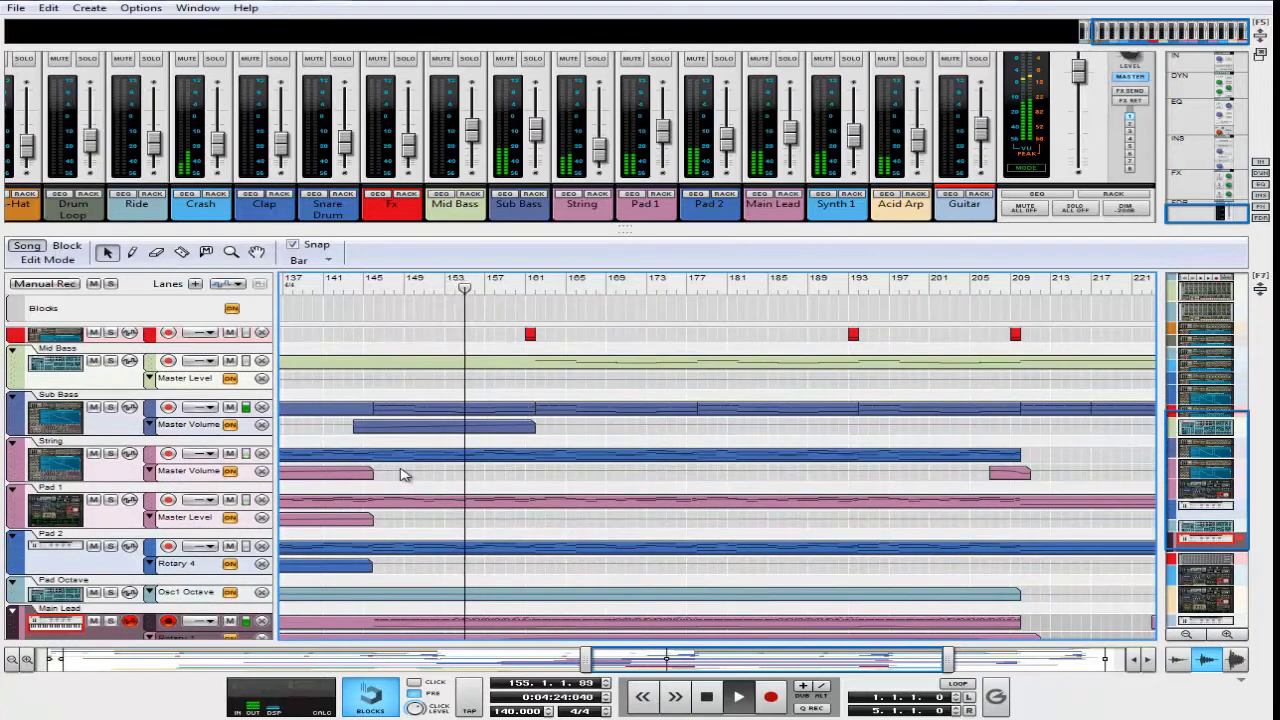
{"action": "scroll", "coordinate": [400, 474], "scroll_direction": "down", "scroll_amount": 3}
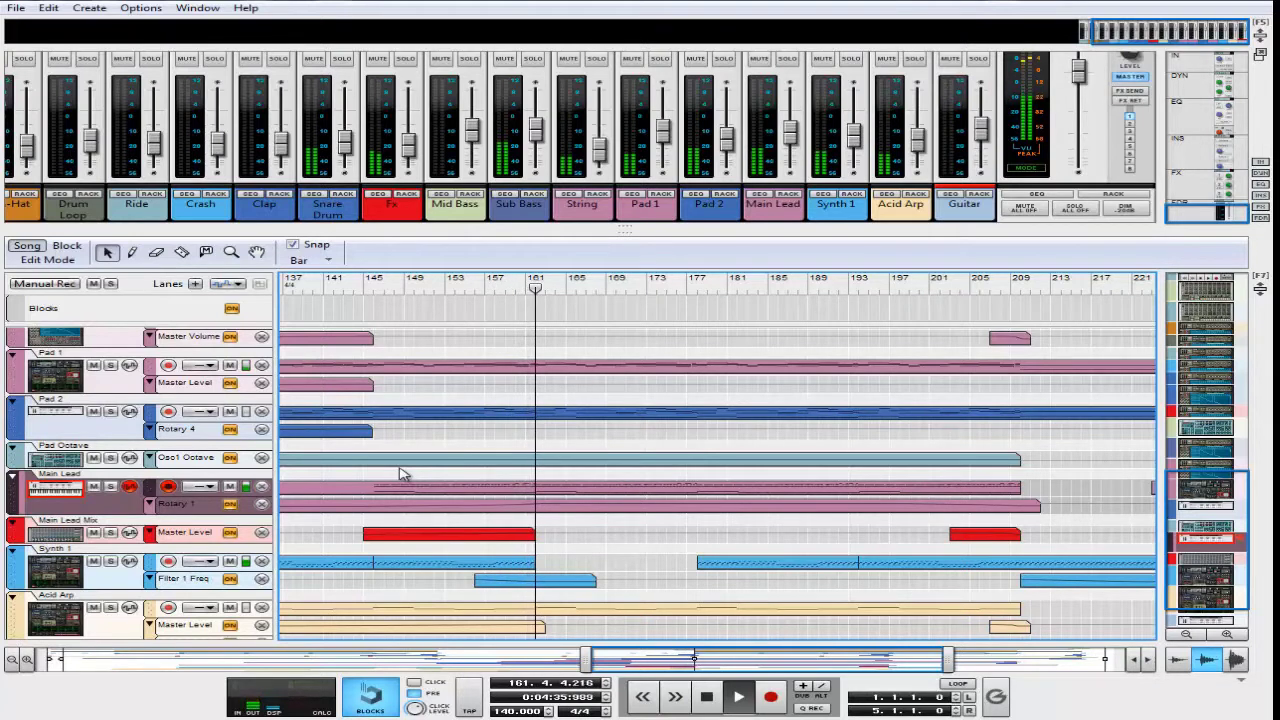
Review the bass, pad and synth clips around bar 161, and return to the drum tracks at the start of the track list
{"action": "scroll", "coordinate": [400, 473], "scroll_direction": "up", "scroll_amount": 3}
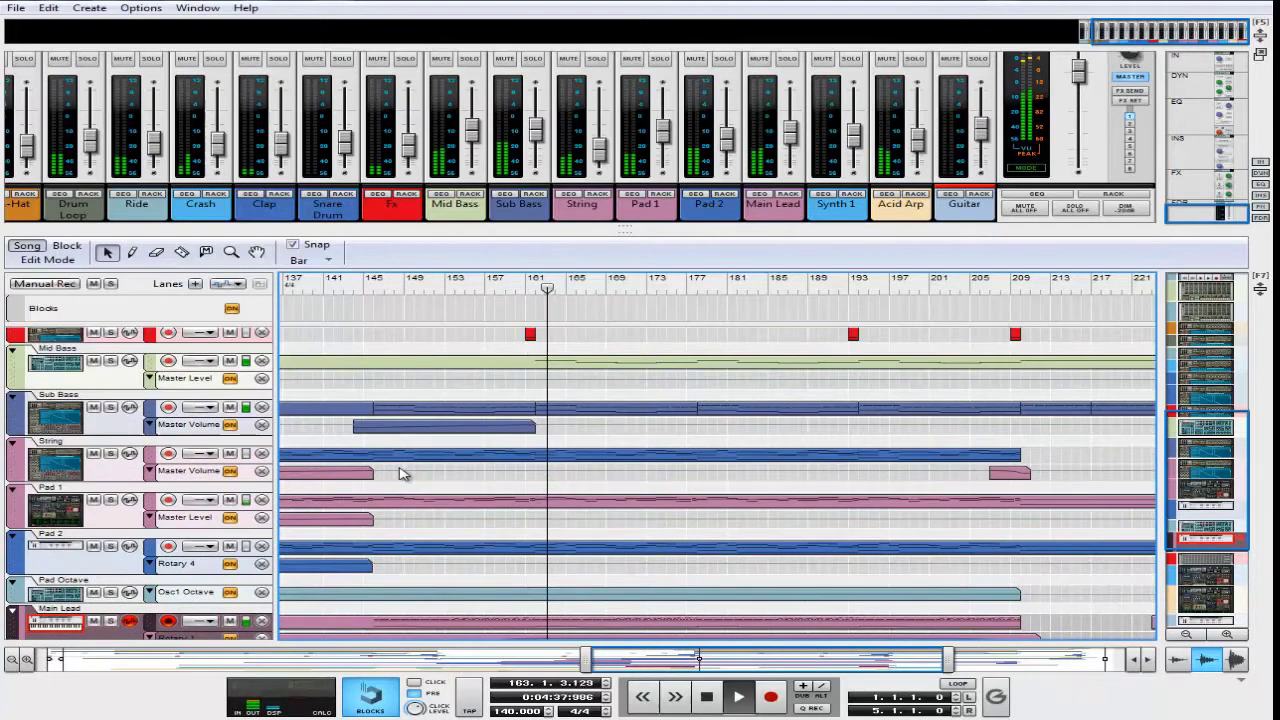
{"action": "scroll", "coordinate": [400, 473], "scroll_direction": "up", "scroll_amount": 2}
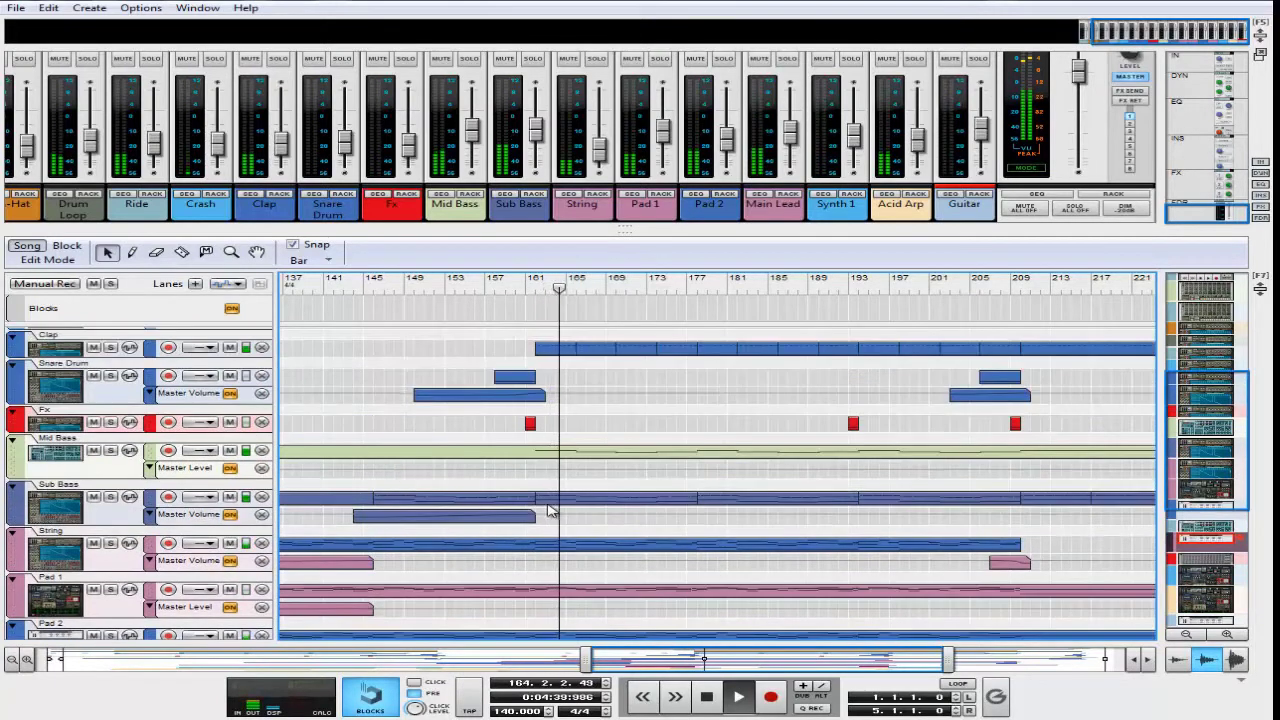
{"action": "scroll", "coordinate": [548, 511], "scroll_direction": "down", "scroll_amount": 1}
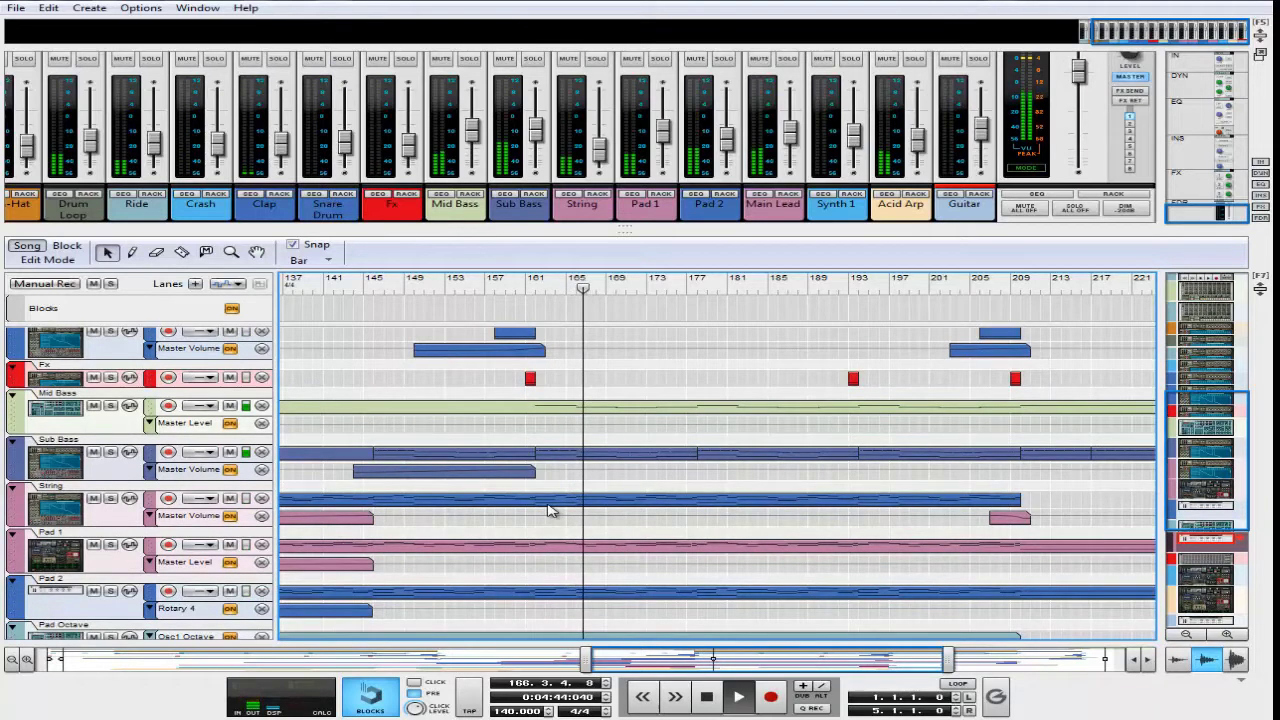
{"action": "scroll", "coordinate": [548, 511], "scroll_direction": "down", "scroll_amount": 5}
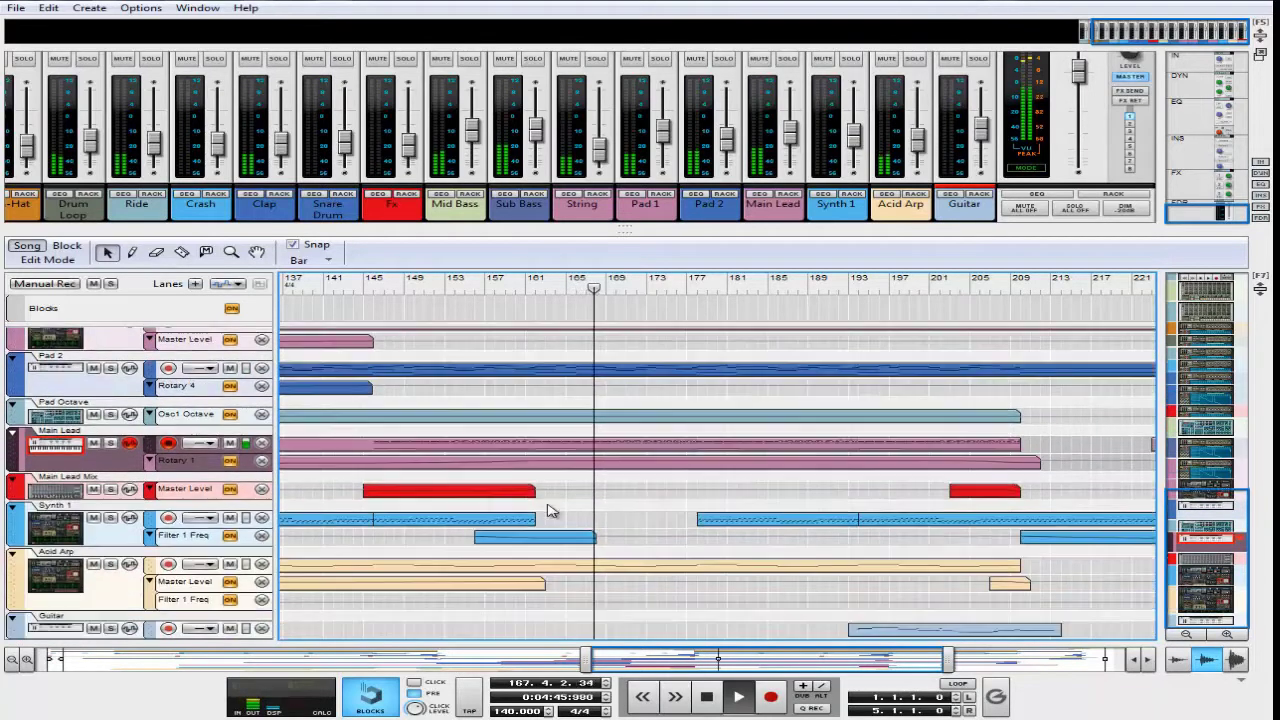
{"action": "scroll", "coordinate": [548, 511], "scroll_direction": "up", "scroll_amount": 5}
{"action": "scroll", "coordinate": [548, 511], "scroll_direction": "up", "scroll_amount": 3}
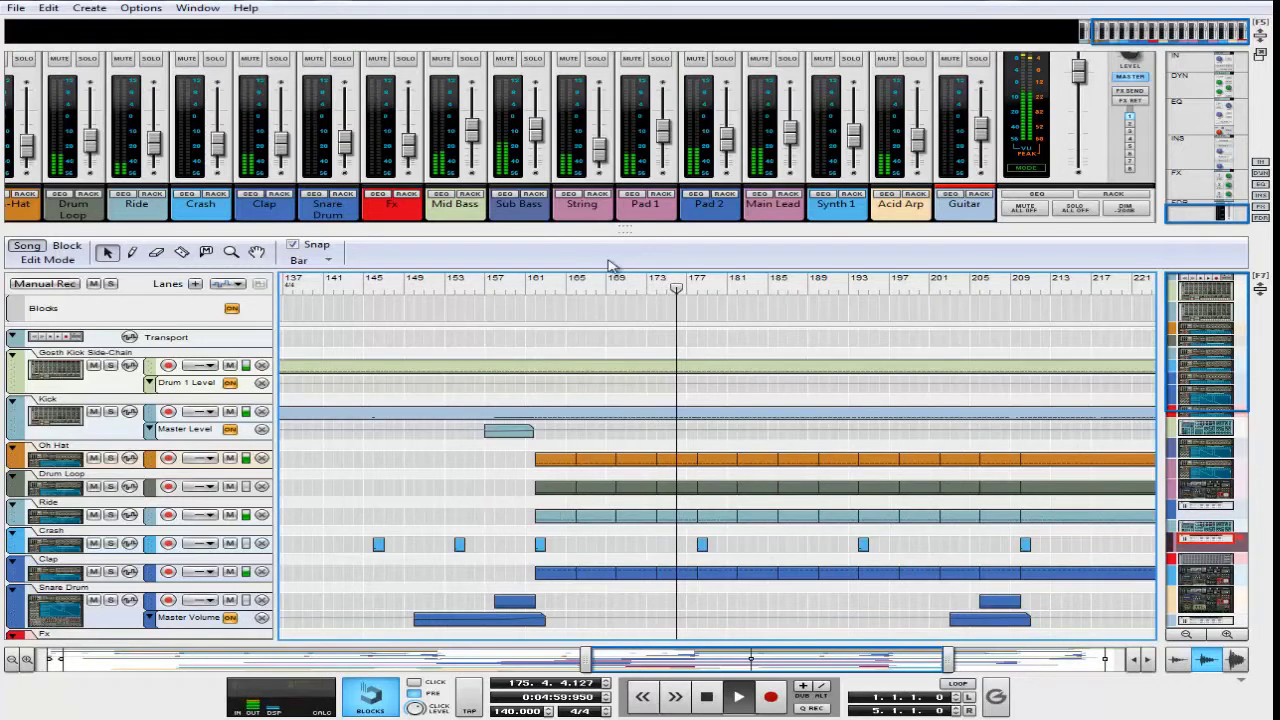
Enlarge the mixer over the rack and sequencer areas, and widen the sequencer's visible range to the whole song
{"action": "left_click", "coordinate": [624, 232]}
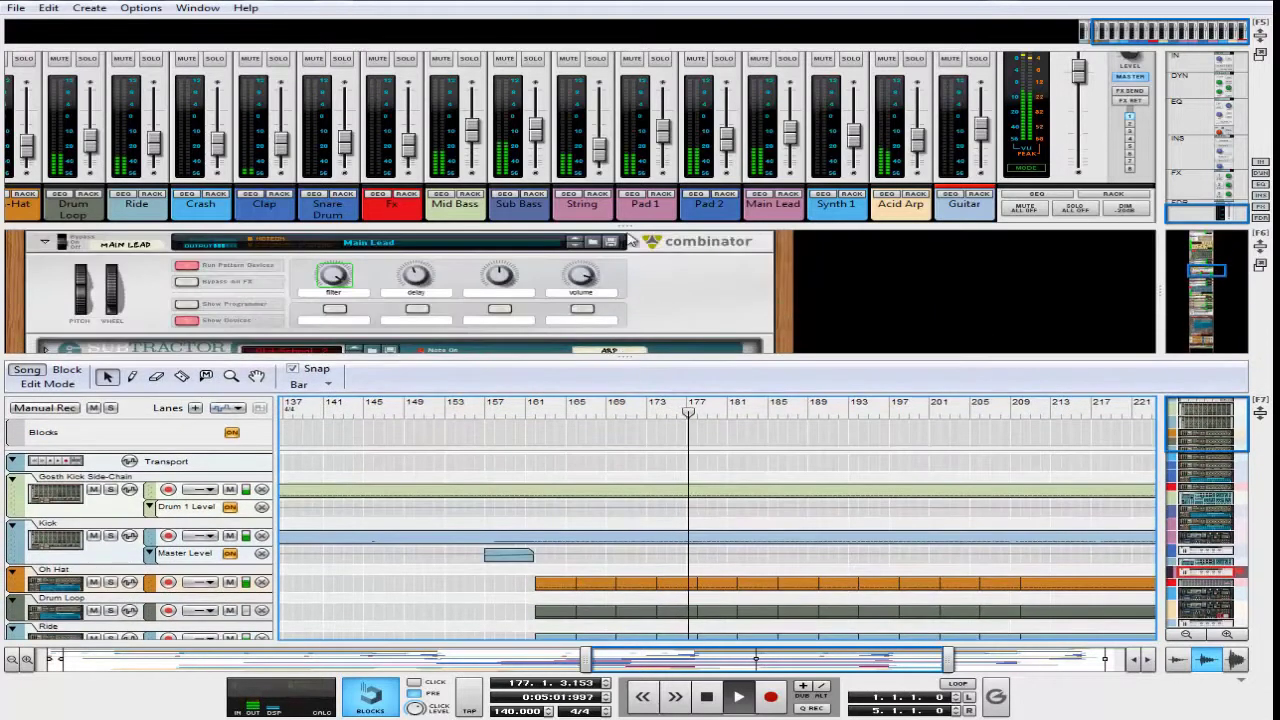
{"action": "left_click_drag", "start_coordinate": [624, 240], "coordinate": [601, 665]}
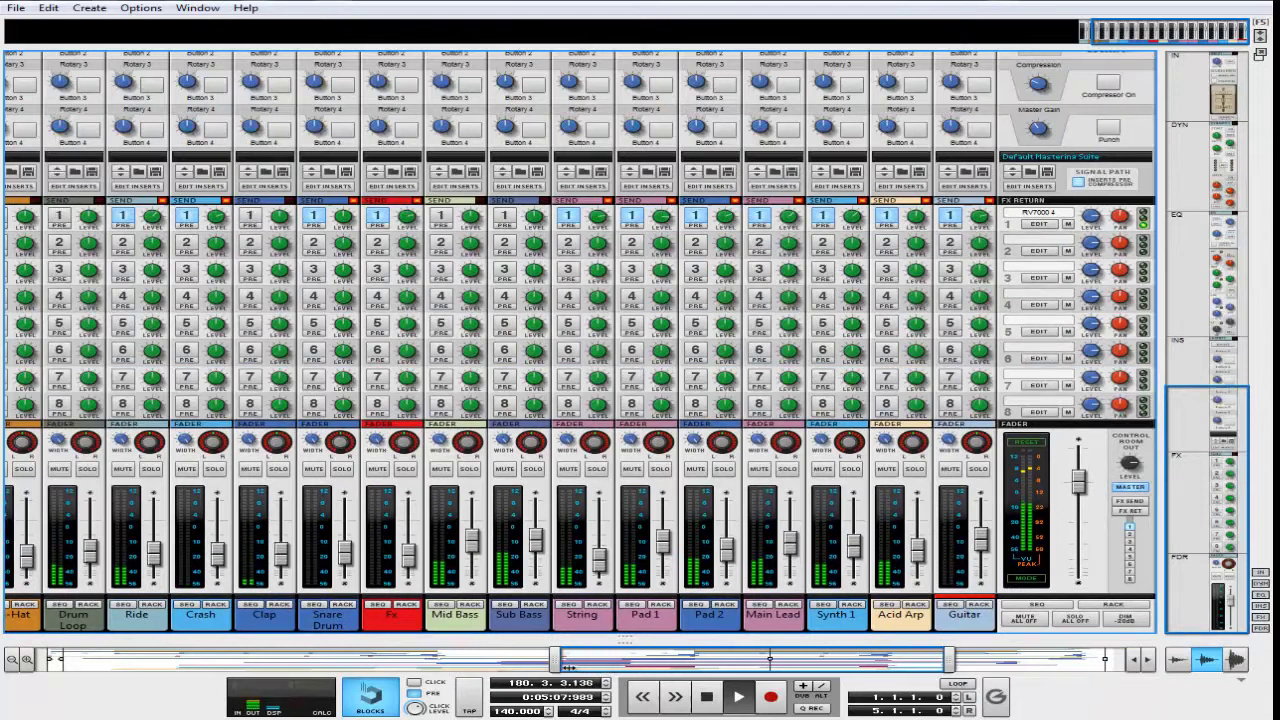
{"action": "left_click_drag", "start_coordinate": [520, 658], "coordinate": [40, 658]}
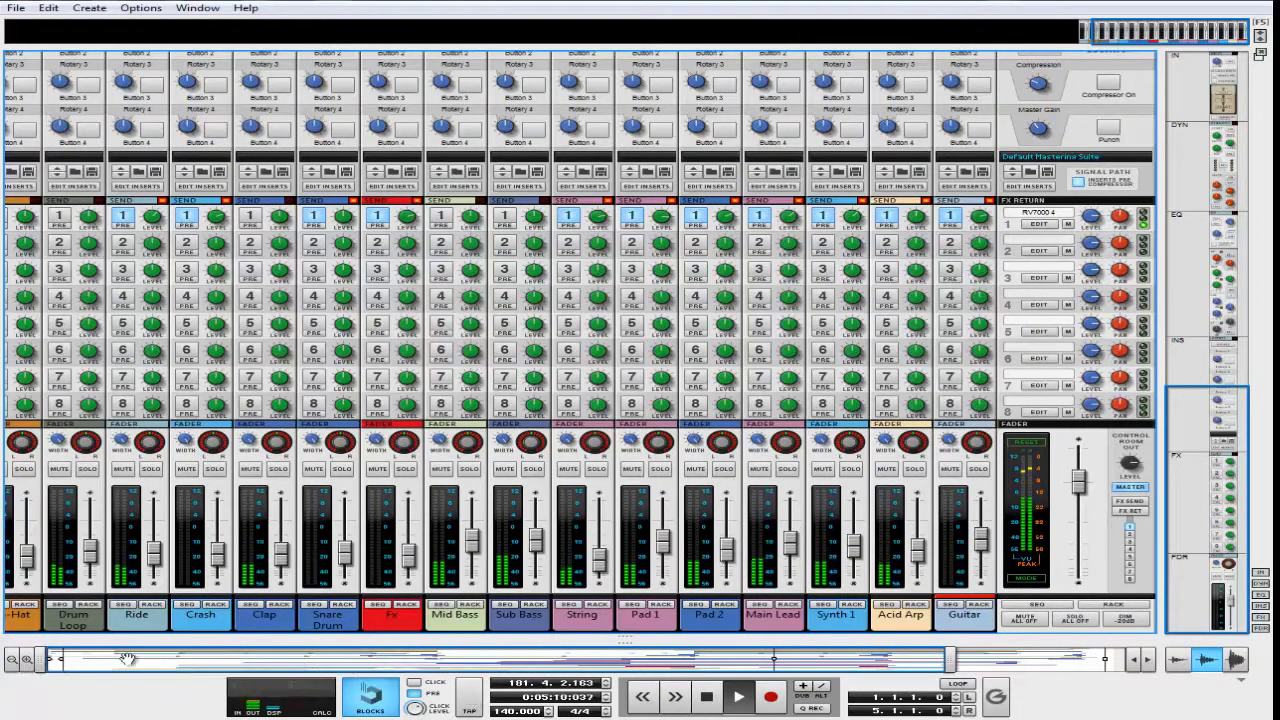
{"action": "left_click_drag", "start_coordinate": [950, 658], "coordinate": [1117, 658]}
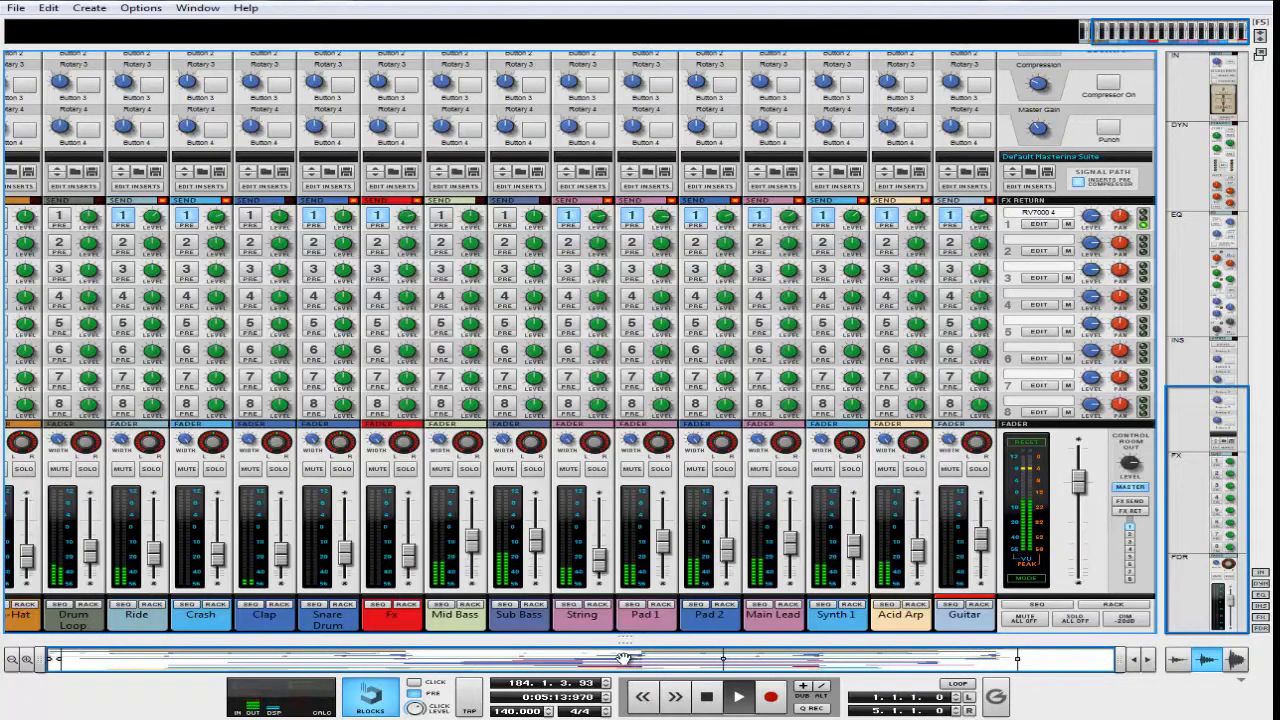
Examine the send, insert and EQ sections of the mixer channels
{"action": "mouse_move", "coordinate": [1160, 33]}
{"action": "left_mouse_down"}
{"action": "mouse_move", "coordinate": [1106, 33]}
{"action": "mouse_move", "coordinate": [1175, 40]}
{"action": "left_mouse_up"}
{"action": "scroll", "coordinate": [1170, 392], "scroll_direction": "up", "scroll_amount": 5}
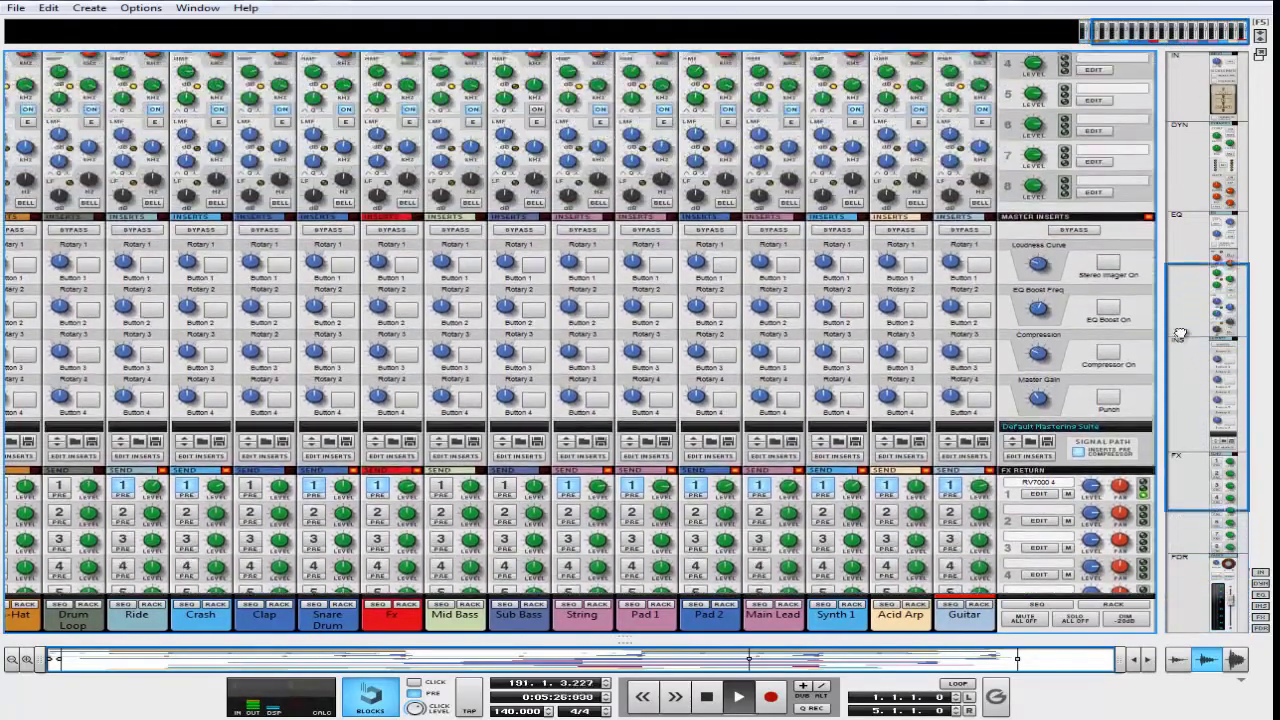
{"action": "left_click_drag", "start_coordinate": [1180, 333], "coordinate": [1162, 308]}
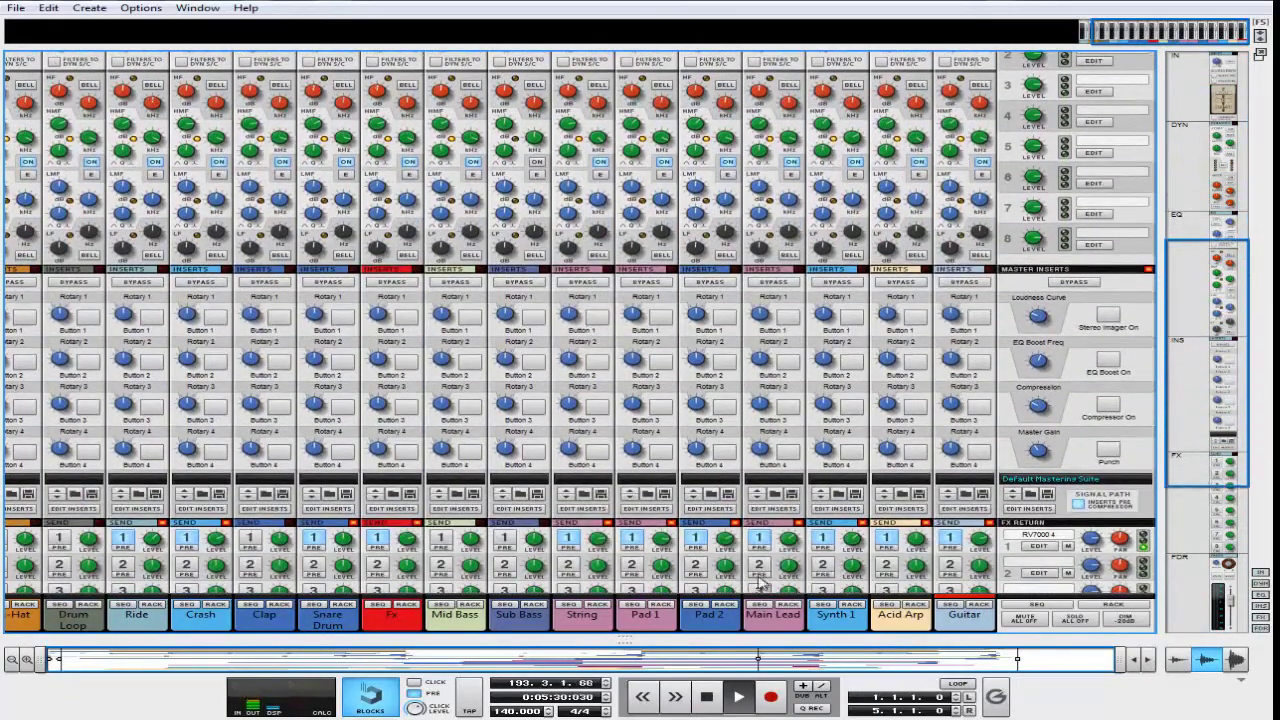
Show the rack below the mixer and examine its devices from the Crash channel down to the Kick channel's equalizer
{"action": "key", "text": "F6"}
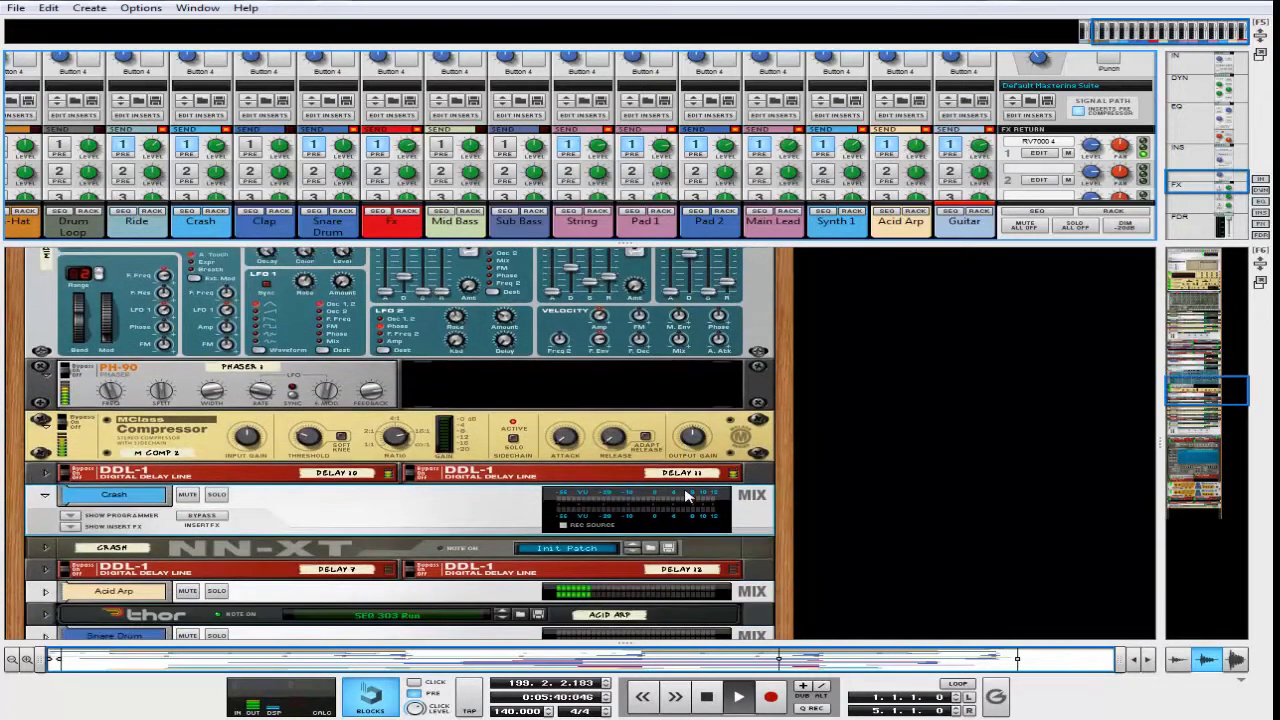
{"action": "scroll", "coordinate": [686, 496], "scroll_direction": "down", "scroll_amount": 5}
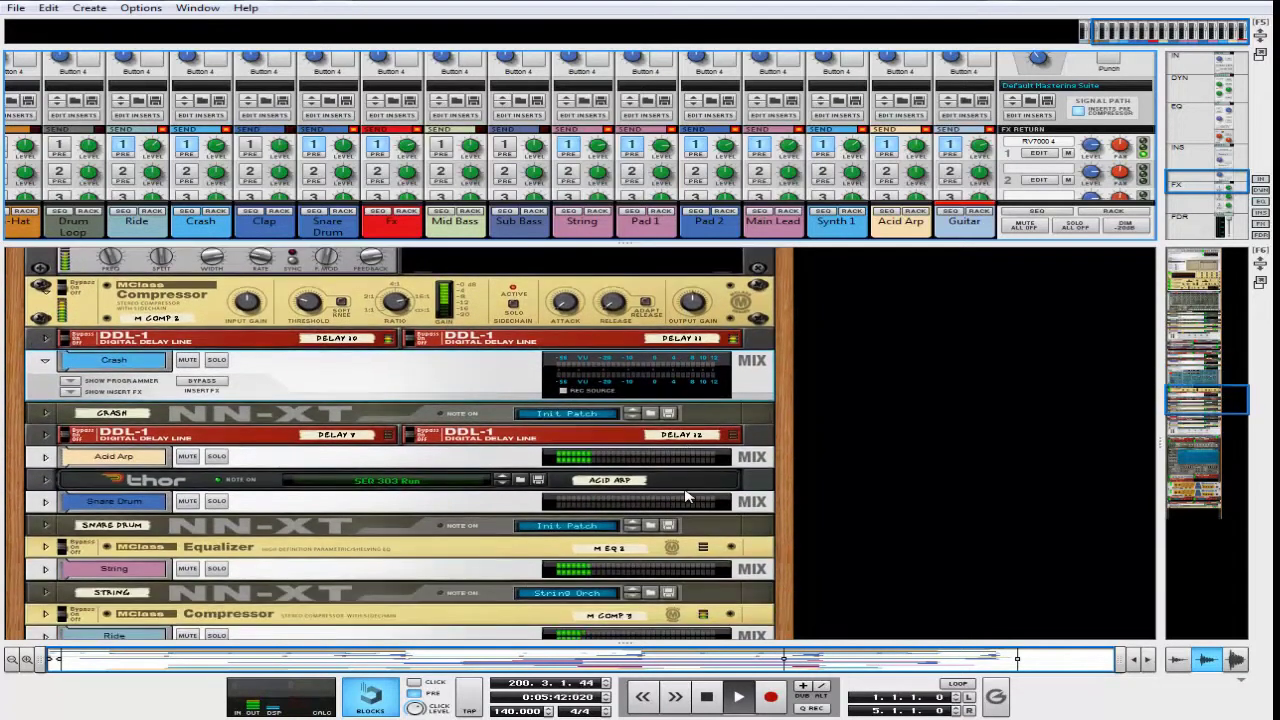
{"action": "scroll", "coordinate": [686, 496], "scroll_direction": "down", "scroll_amount": 6}
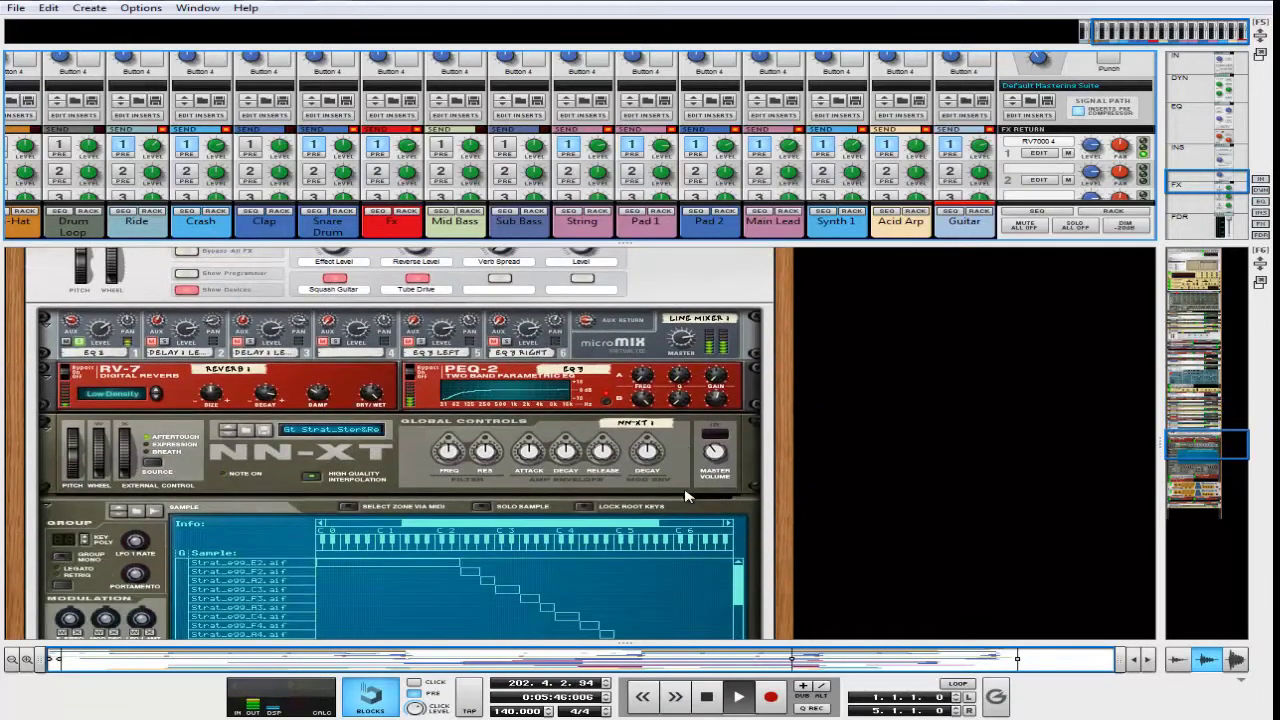
{"action": "scroll", "coordinate": [686, 496], "scroll_direction": "down", "scroll_amount": 6}
{"action": "scroll", "coordinate": [686, 496], "scroll_direction": "down", "scroll_amount": 6}
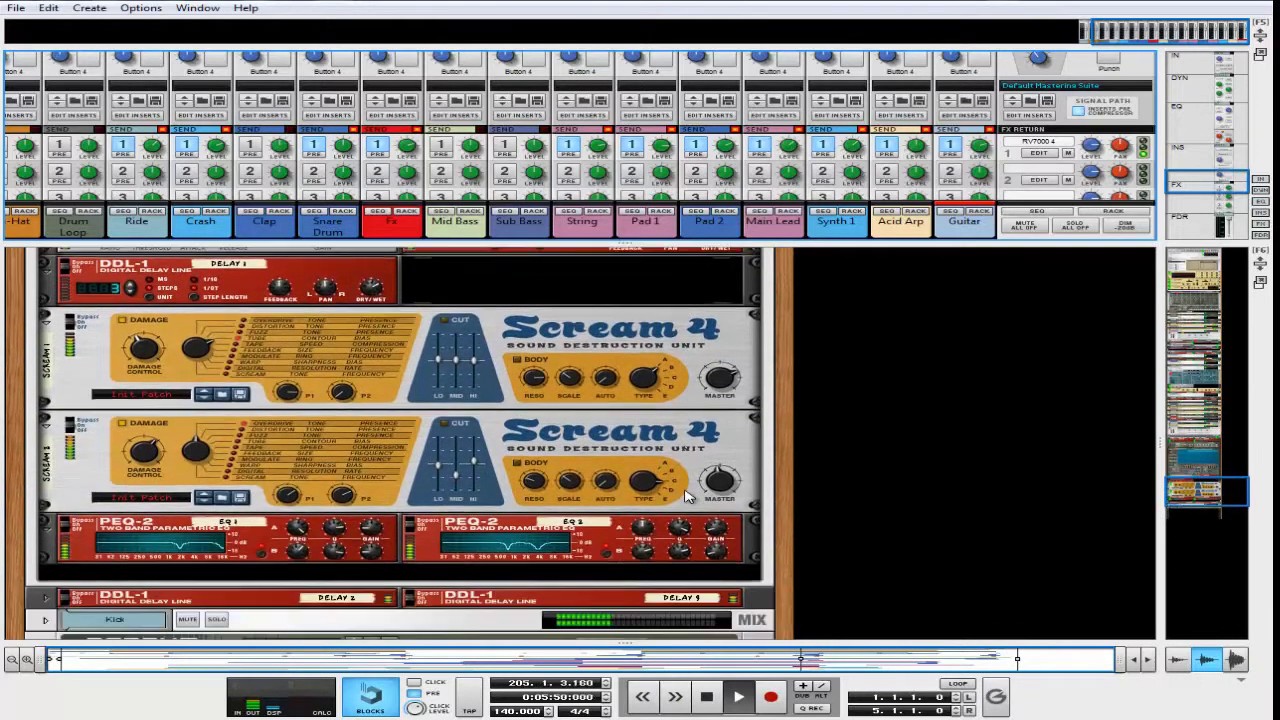
{"action": "scroll", "coordinate": [686, 496], "scroll_direction": "down", "scroll_amount": 2}
{"action": "scroll", "coordinate": [686, 496], "scroll_direction": "down", "scroll_amount": 2}
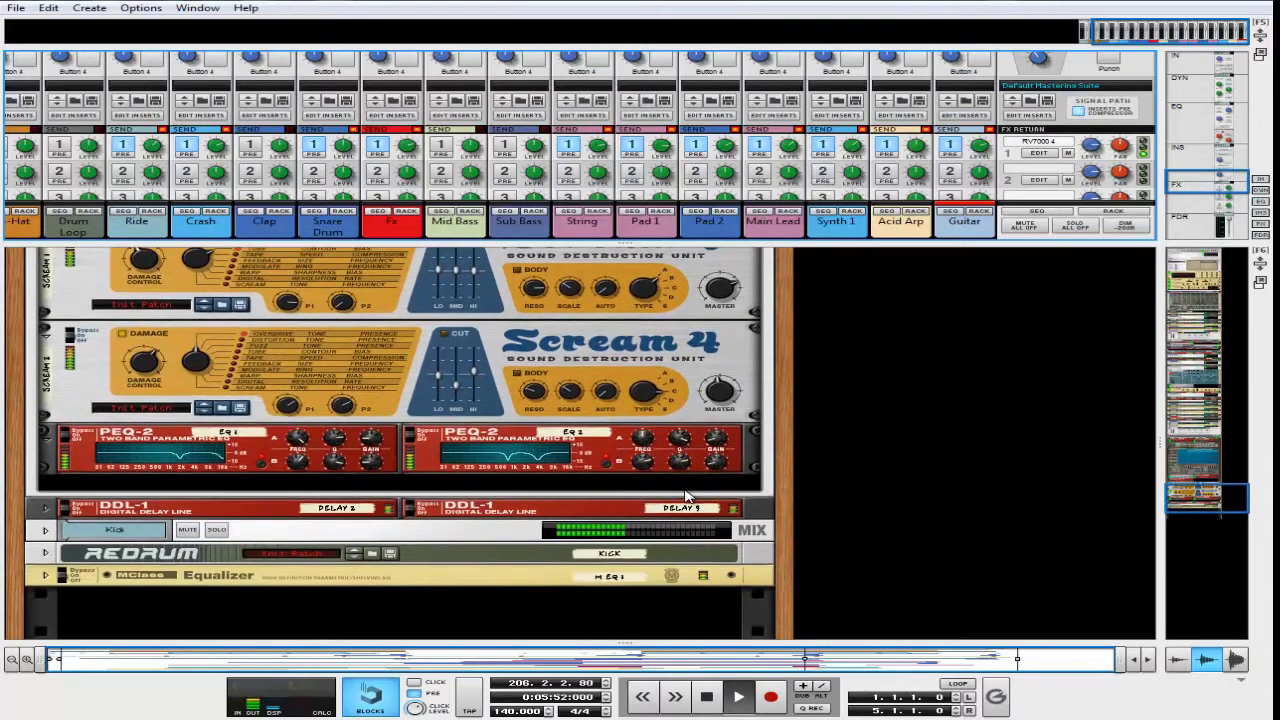
{"action": "scroll", "coordinate": [686, 496], "scroll_direction": "down", "scroll_amount": 4}
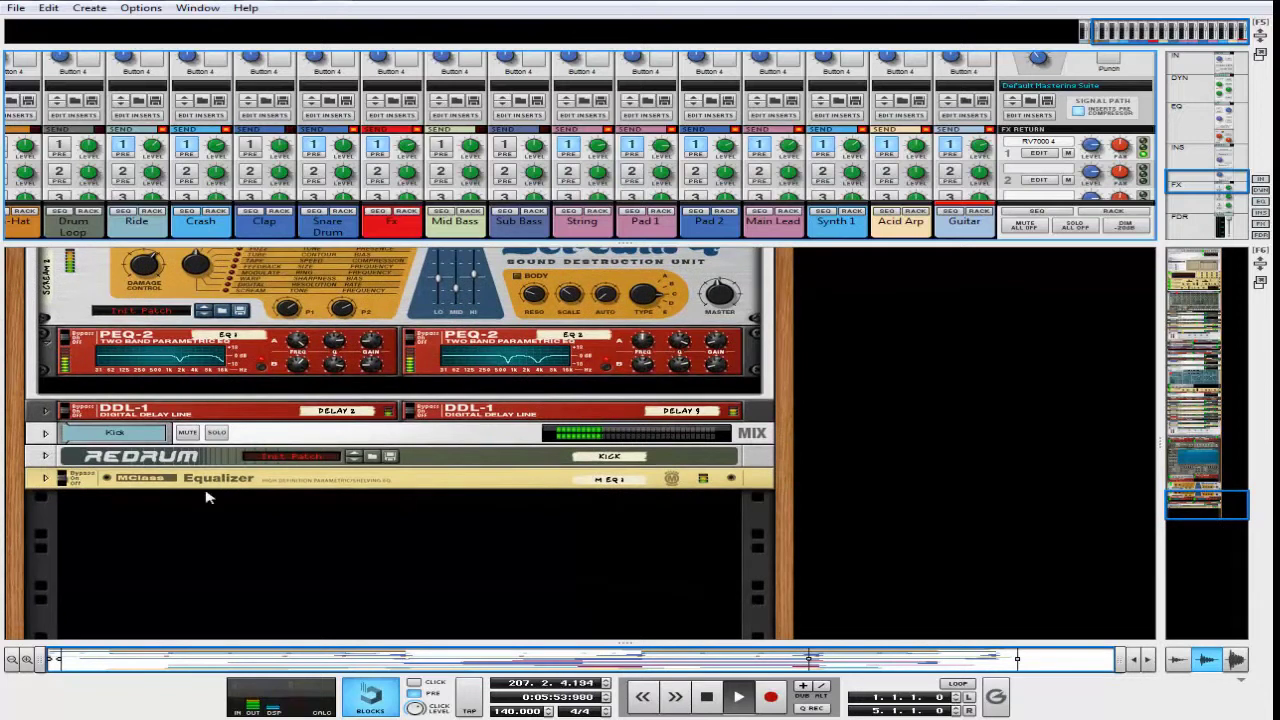
Unfold the Kick mix channel, its Redrum drum machine and the MClass Equalizer beneath it in the rack
{"action": "left_click", "coordinate": [44, 437]}
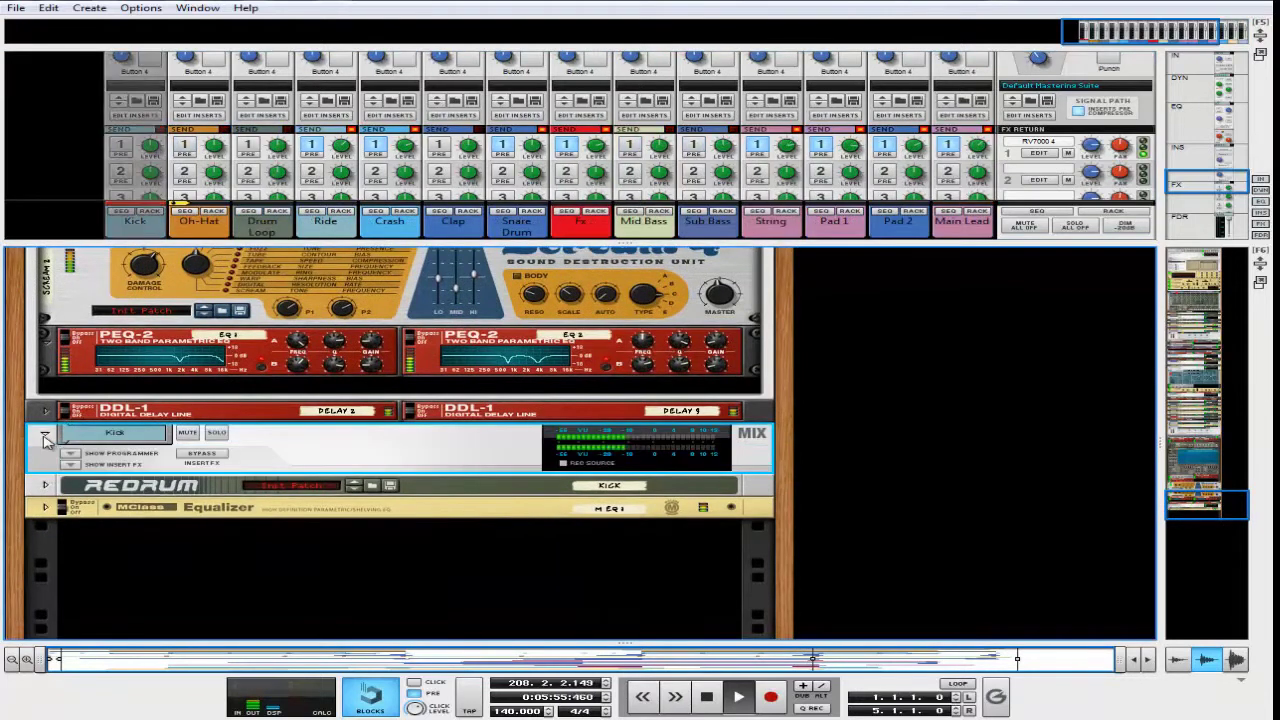
{"action": "left_click", "coordinate": [45, 490]}
{"action": "scroll", "coordinate": [55, 515], "scroll_direction": "down", "scroll_amount": 6}
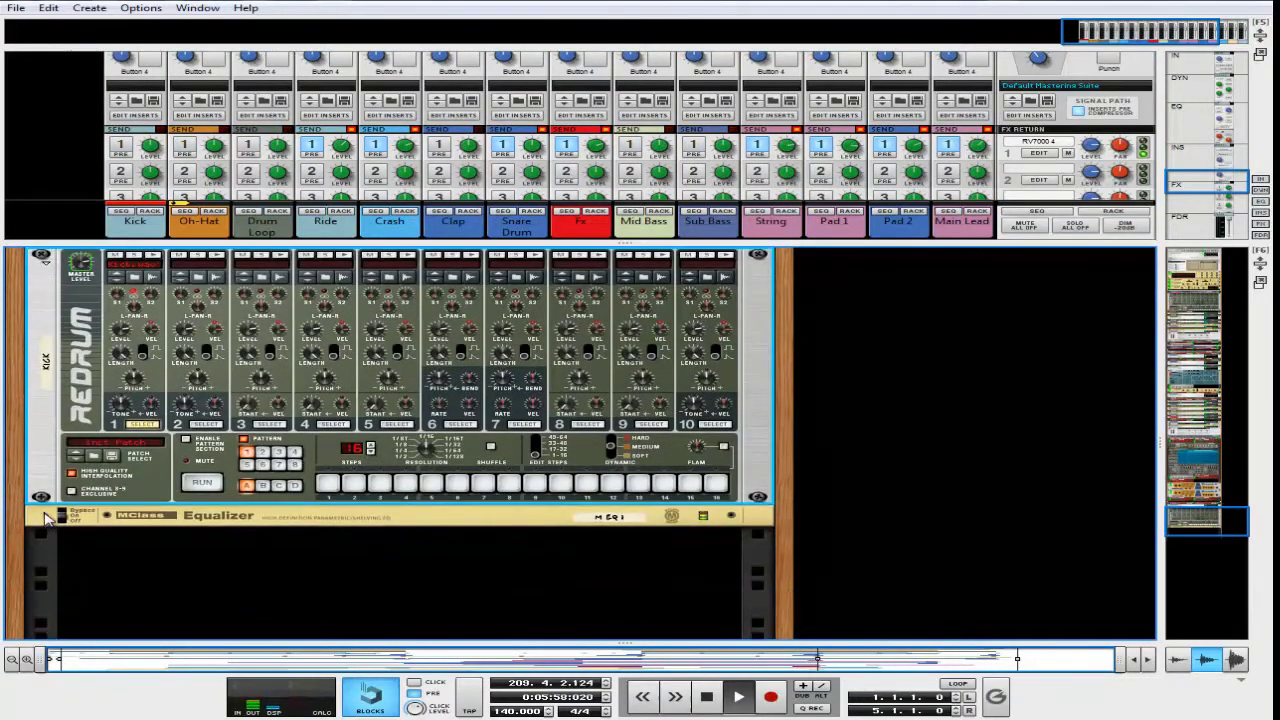
{"action": "left_click", "coordinate": [45, 517]}
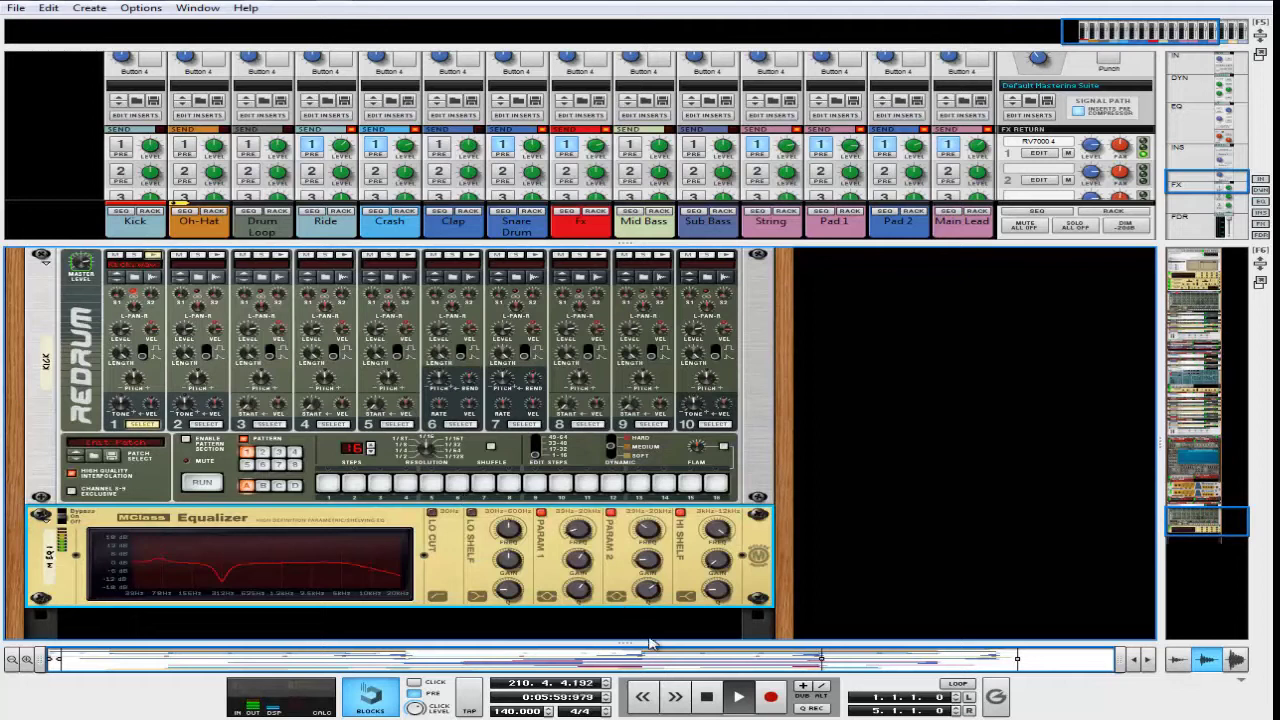
Bring the sequencer back in place of the rack and review the full-song arrangement from the drum tracks down to Pad Octave
{"action": "left_click_drag", "start_coordinate": [648, 643], "coordinate": [612, 225]}
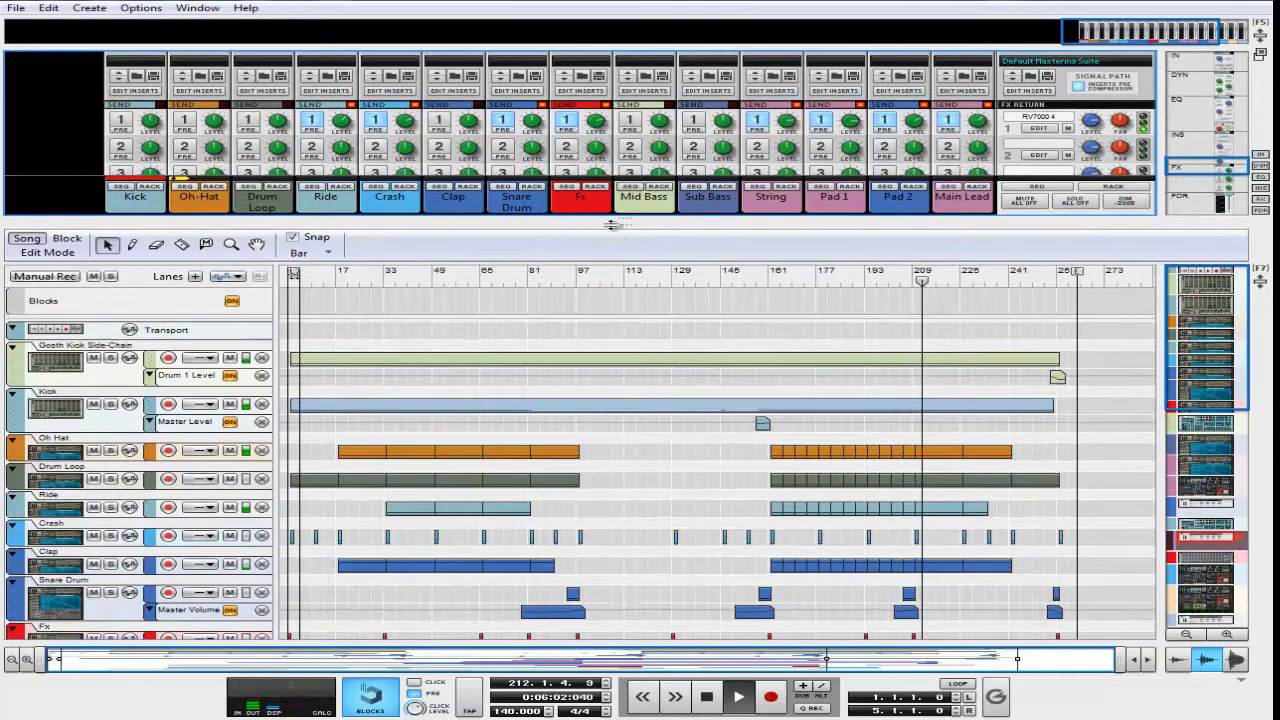
{"action": "scroll", "coordinate": [1030, 487], "scroll_direction": "down", "scroll_amount": 5}
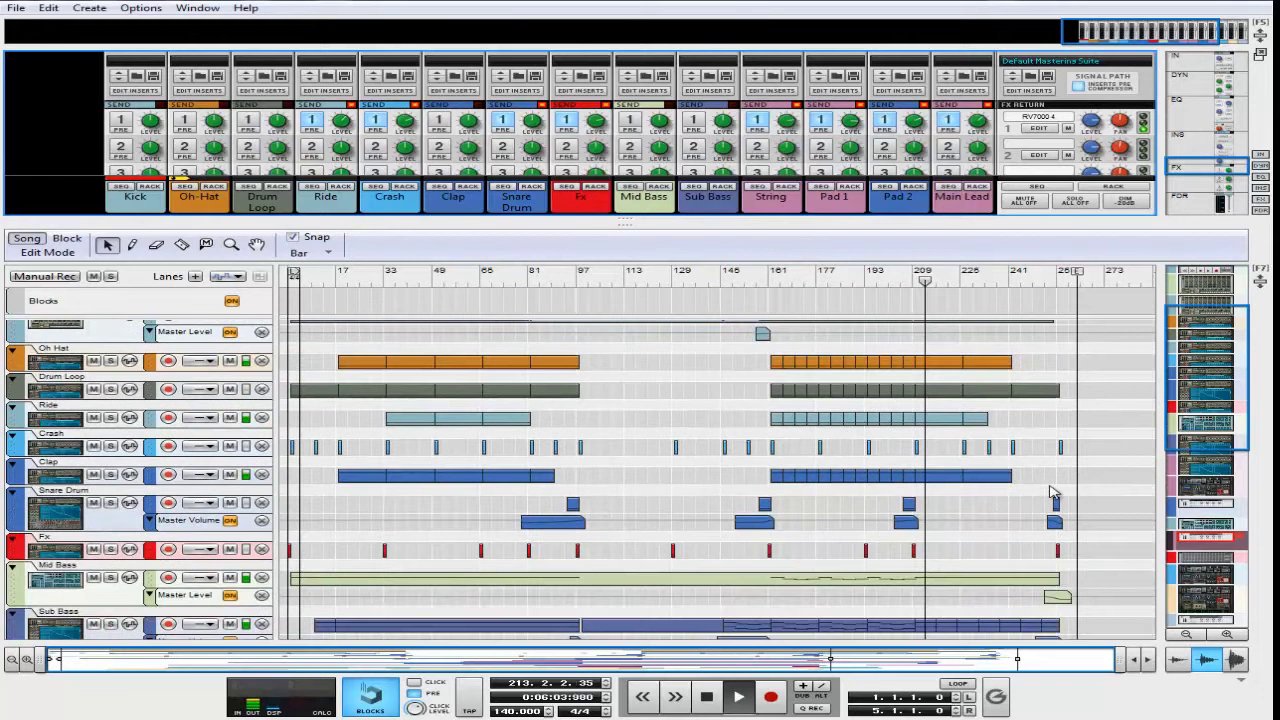
{"action": "scroll", "coordinate": [1024, 490], "scroll_direction": "down", "scroll_amount": 3}
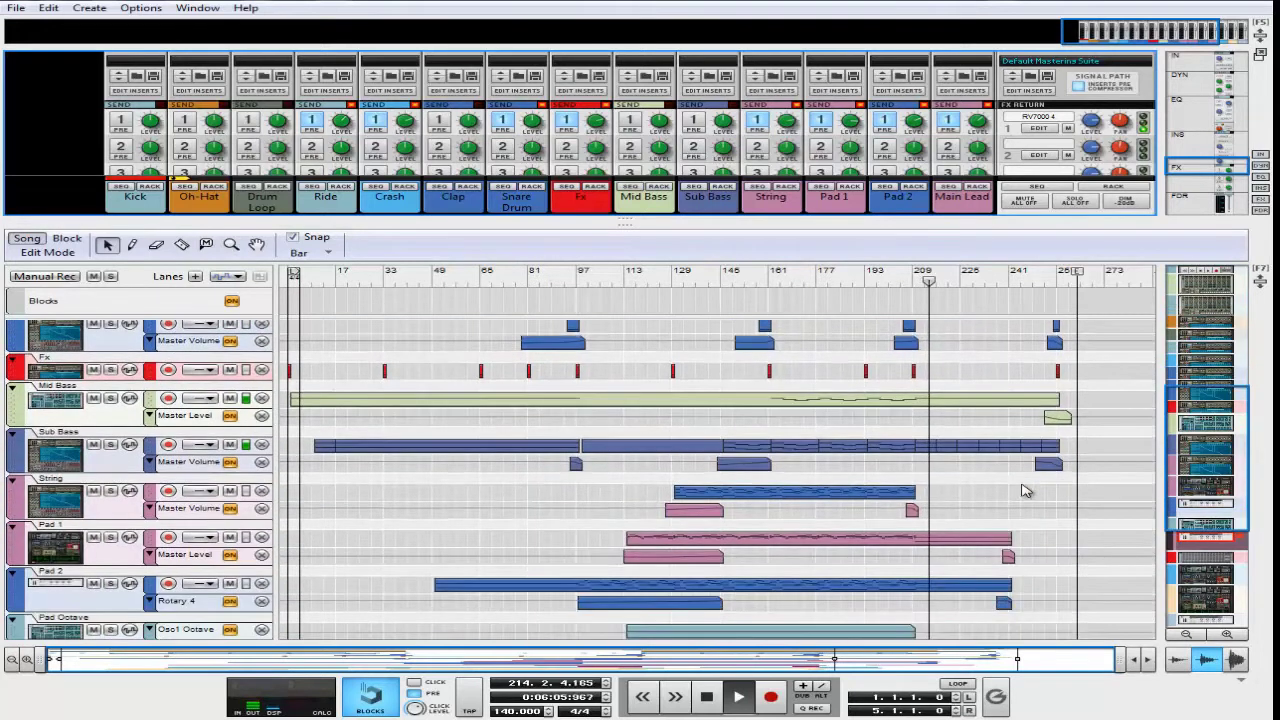
Examine the sequencer tracks from the Transport and drum tracks down to Guitar, with their clips and automation lanes
{"action": "scroll", "coordinate": [1024, 490], "scroll_direction": "down", "scroll_amount": 2}
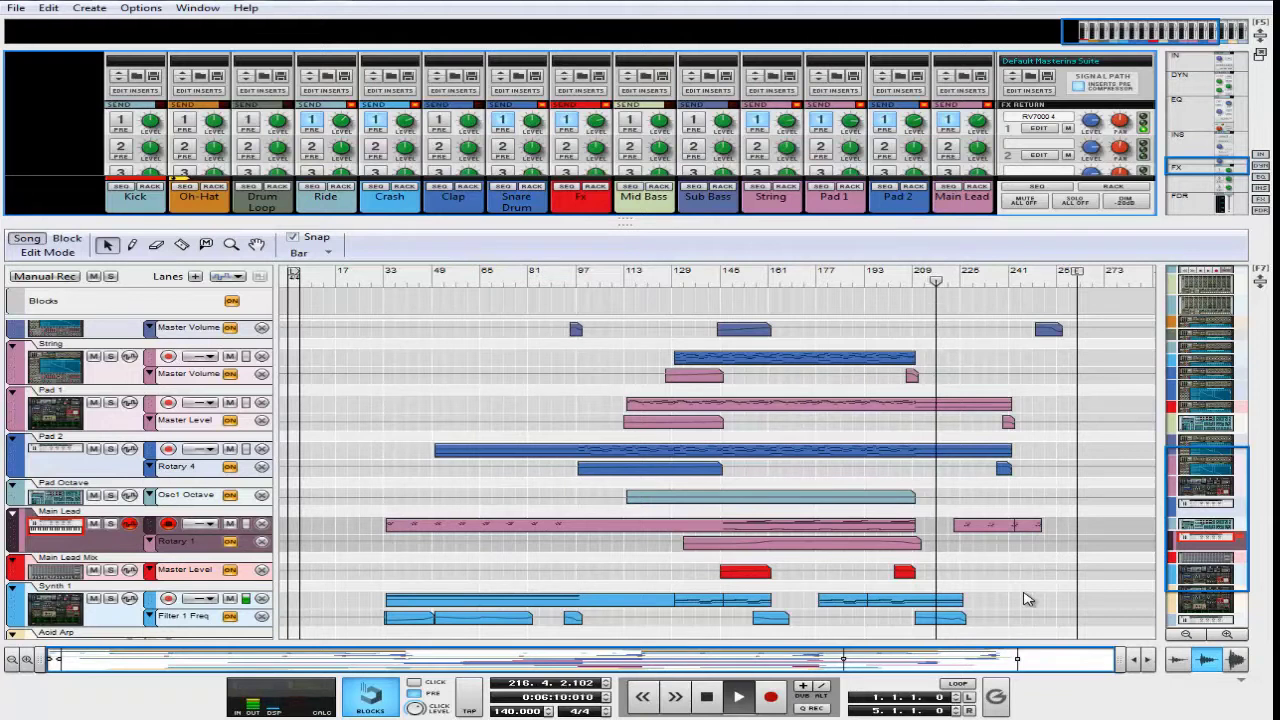
{"action": "scroll", "coordinate": [1024, 599], "scroll_direction": "down", "scroll_amount": 2}
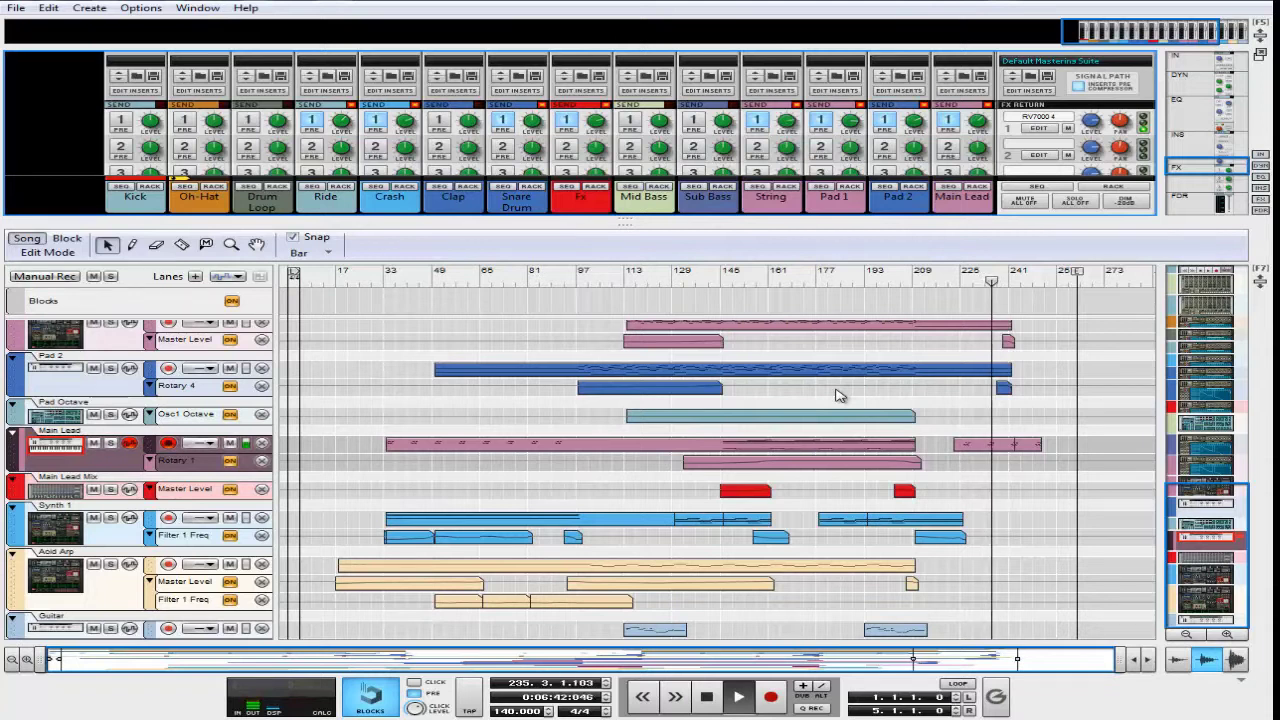
{"action": "scroll", "coordinate": [994, 510], "scroll_direction": "up", "scroll_amount": 3}
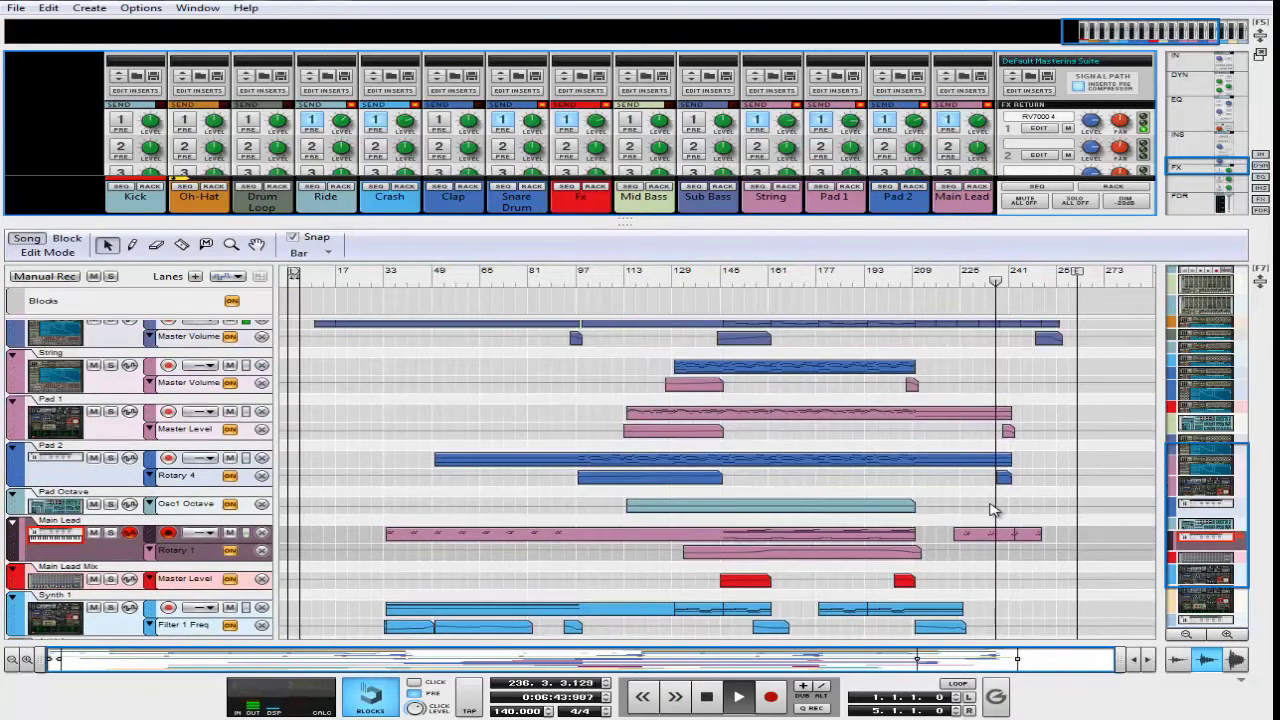
{"action": "scroll", "coordinate": [994, 510], "scroll_direction": "up", "scroll_amount": 3}
{"action": "scroll", "coordinate": [995, 503], "scroll_direction": "up", "scroll_amount": 5}
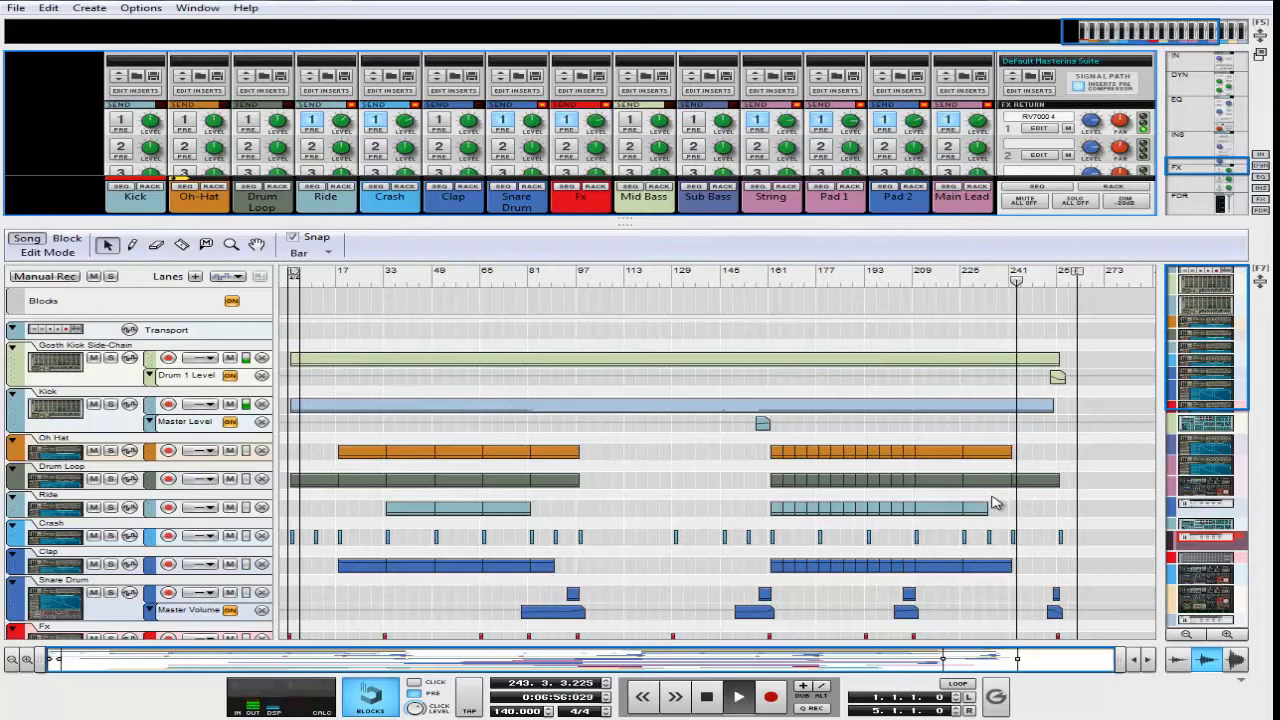
{"action": "scroll", "coordinate": [995, 503], "scroll_direction": "down", "scroll_amount": 1}
{"action": "scroll", "coordinate": [995, 503], "scroll_direction": "down", "scroll_amount": 3}
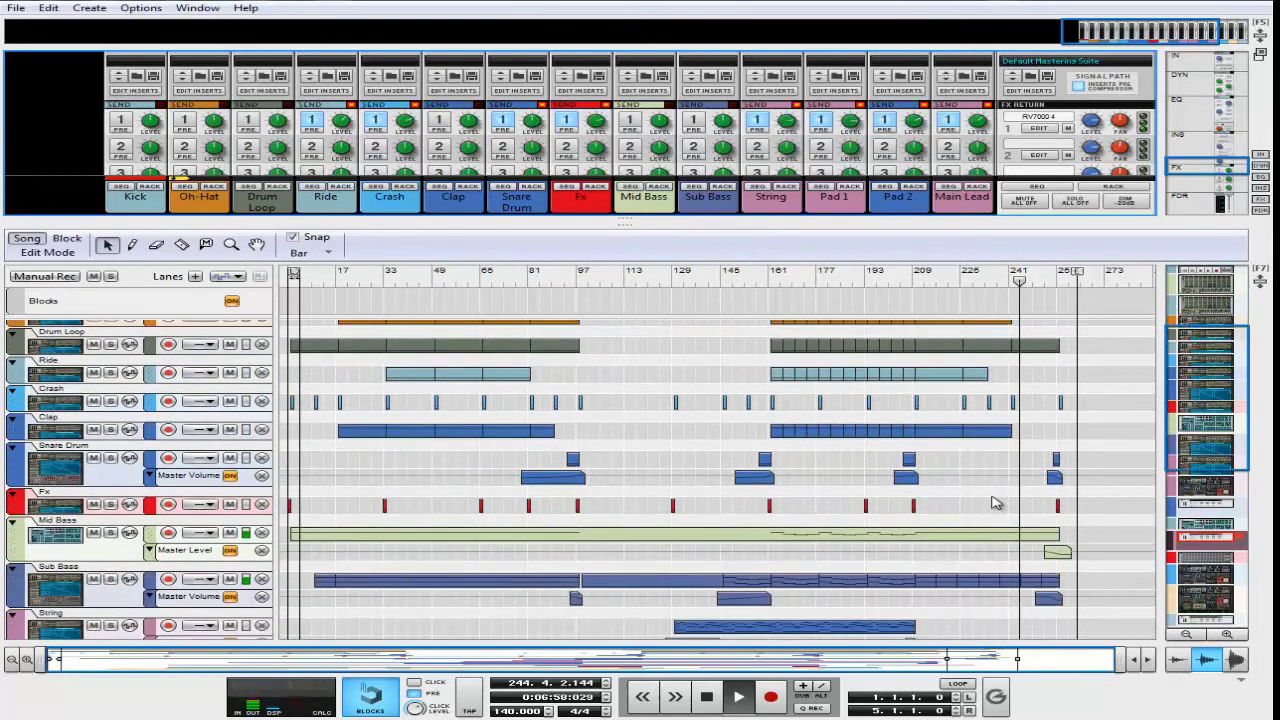
{"action": "scroll", "coordinate": [995, 503], "scroll_direction": "down", "scroll_amount": 6}
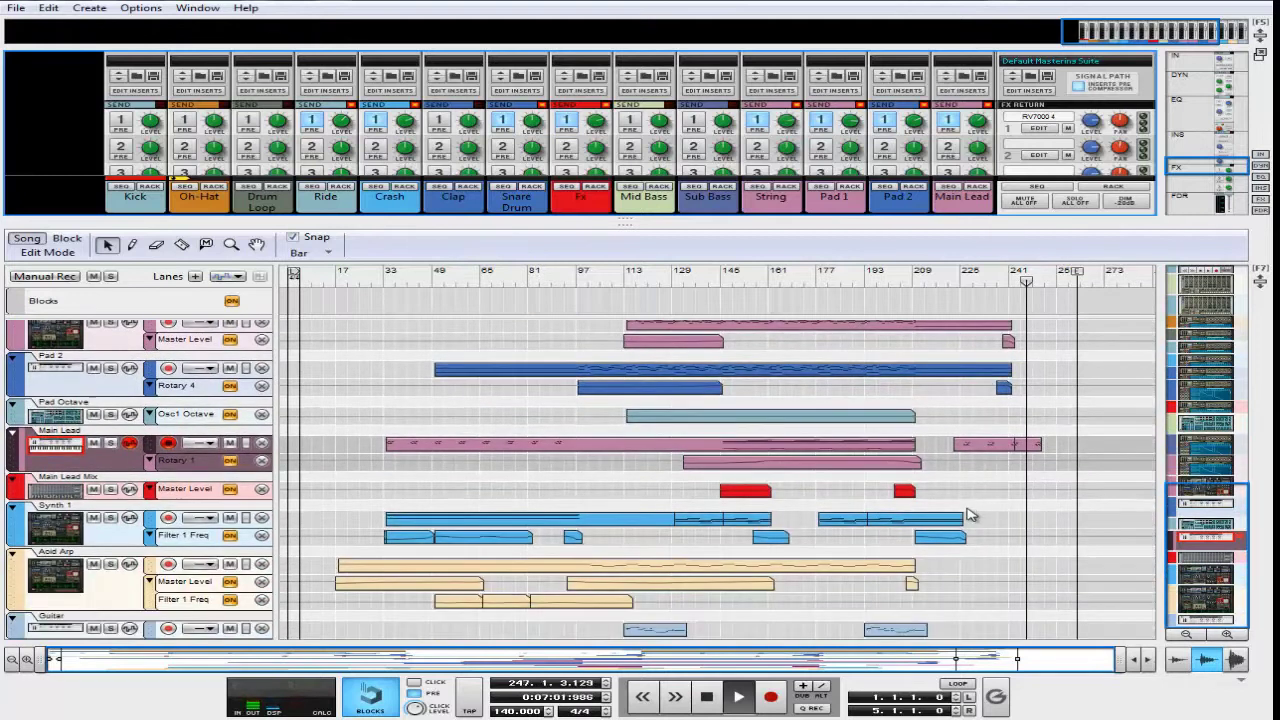
{"action": "scroll", "coordinate": [966, 514], "scroll_direction": "up", "scroll_amount": 5}
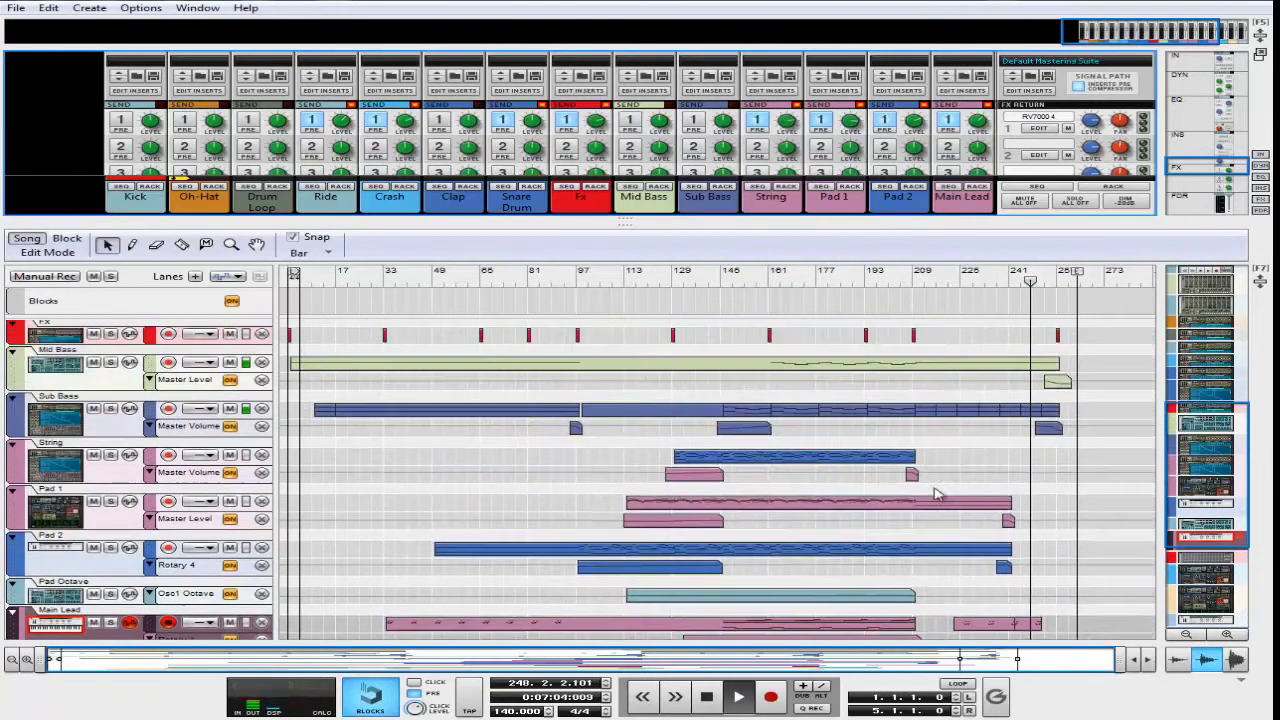
Enlarge the mixer over the sequencer and show the sends and faders of the channels from Kick to Synth 1
{"action": "left_click_drag", "start_coordinate": [731, 222], "coordinate": [735, 640]}
{"action": "scroll", "coordinate": [769, 390], "scroll_direction": "down", "scroll_amount": 2}
{"action": "scroll", "coordinate": [769, 390], "scroll_direction": "down", "scroll_amount": 4}
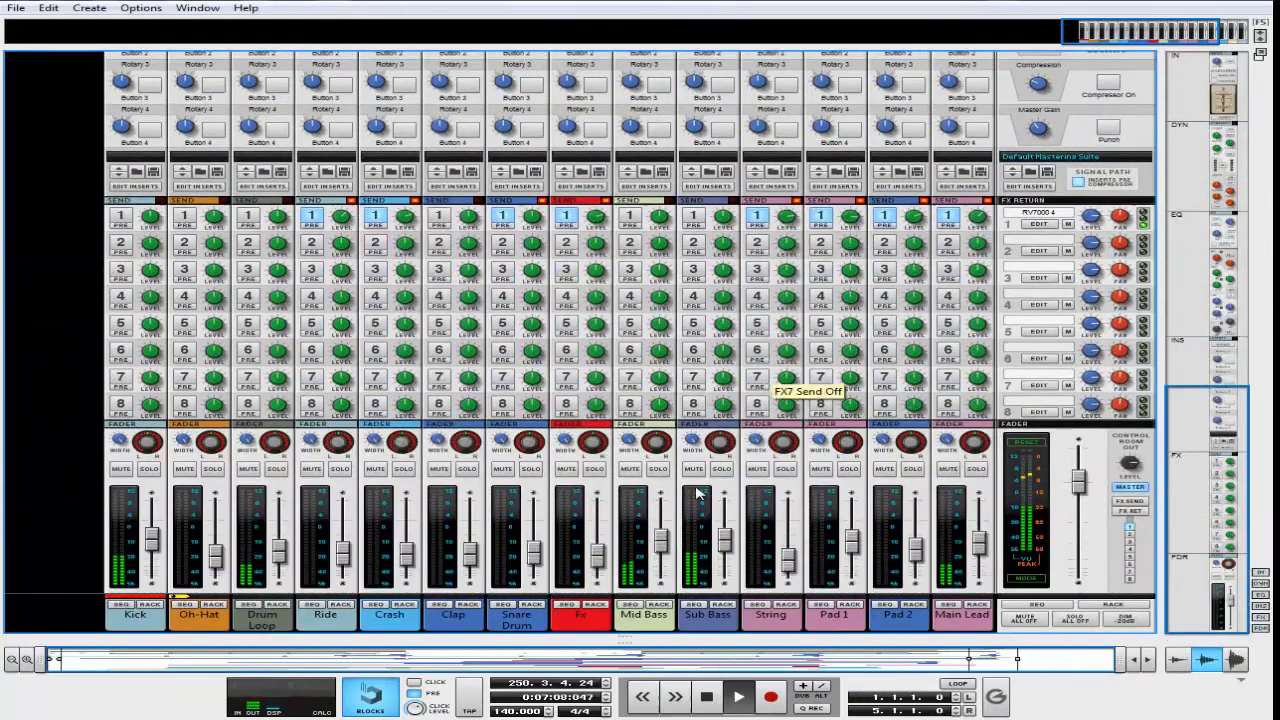
{"action": "left_click_drag", "start_coordinate": [1130, 32], "coordinate": [1147, 37]}
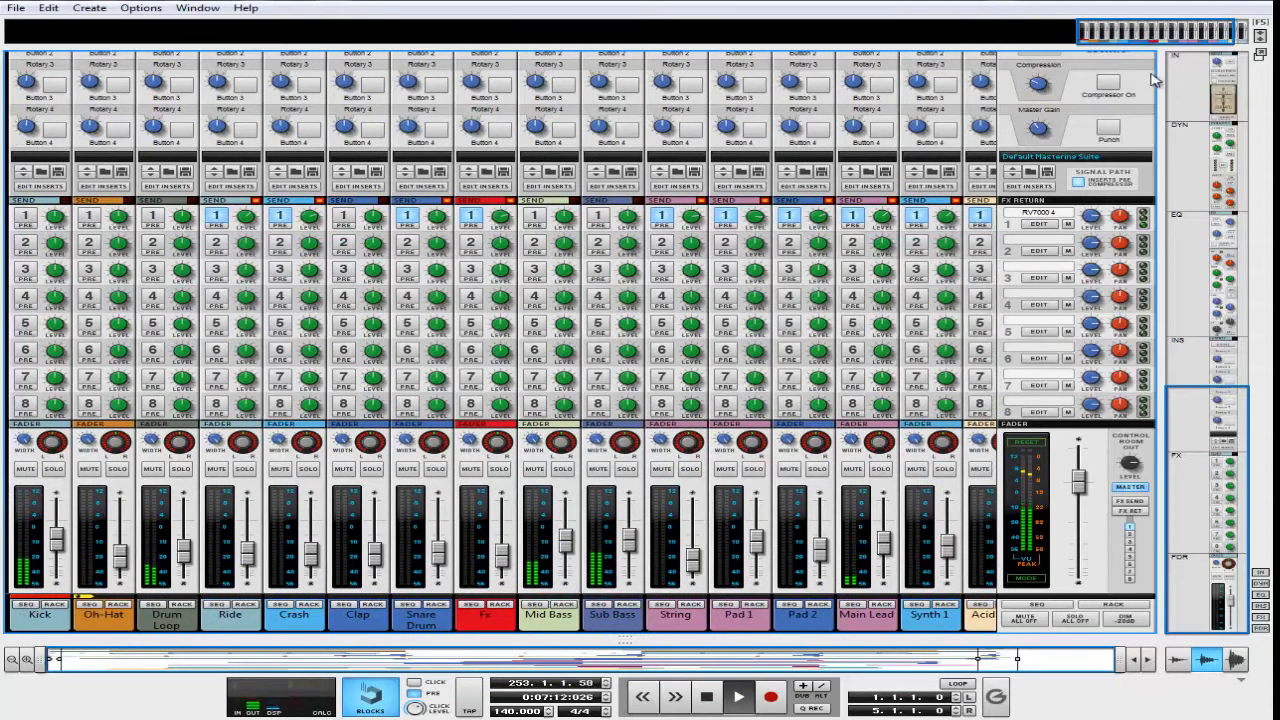